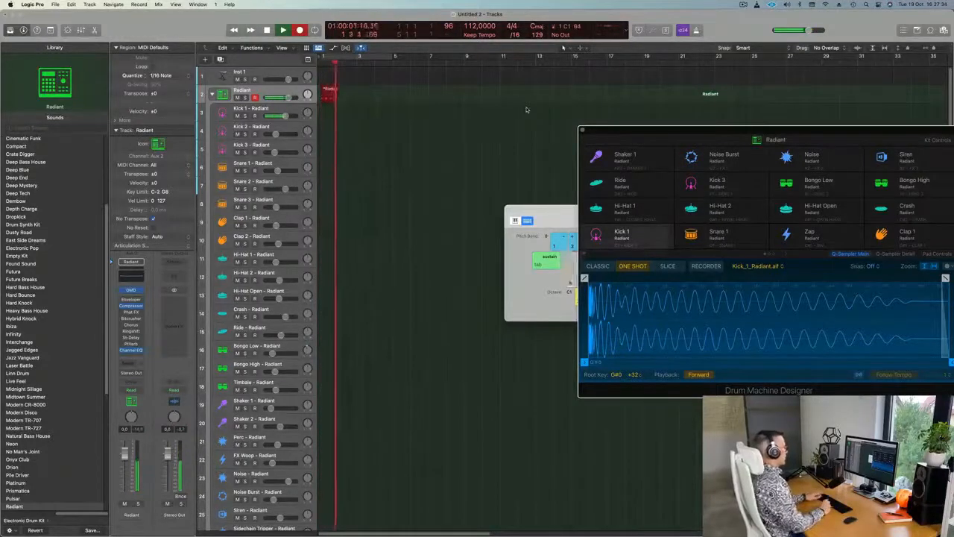
Stop recording and open the newly recorded Radiant region's notes in the Piano Roll, showing the whole bar.
{"action": "key", "text": "space"}
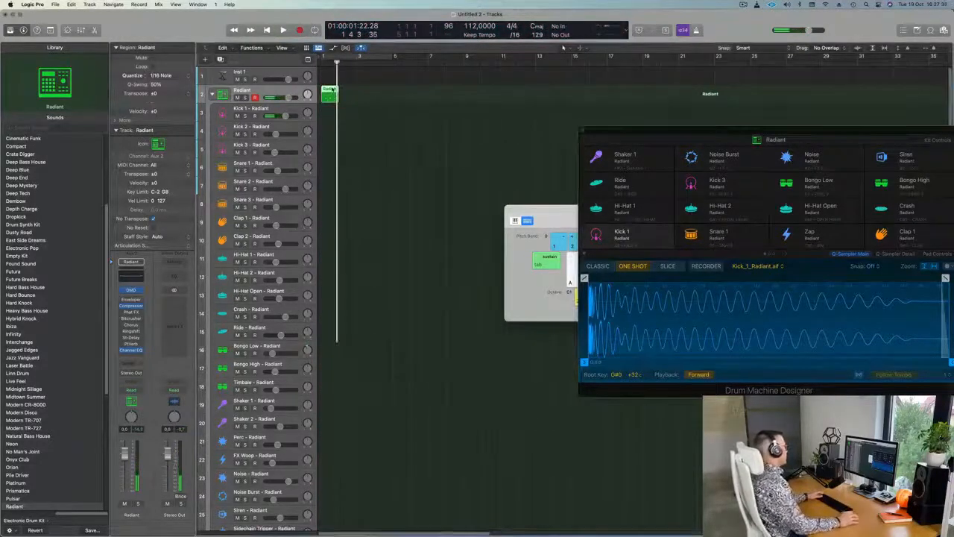
{"action": "key", "text": "p"}
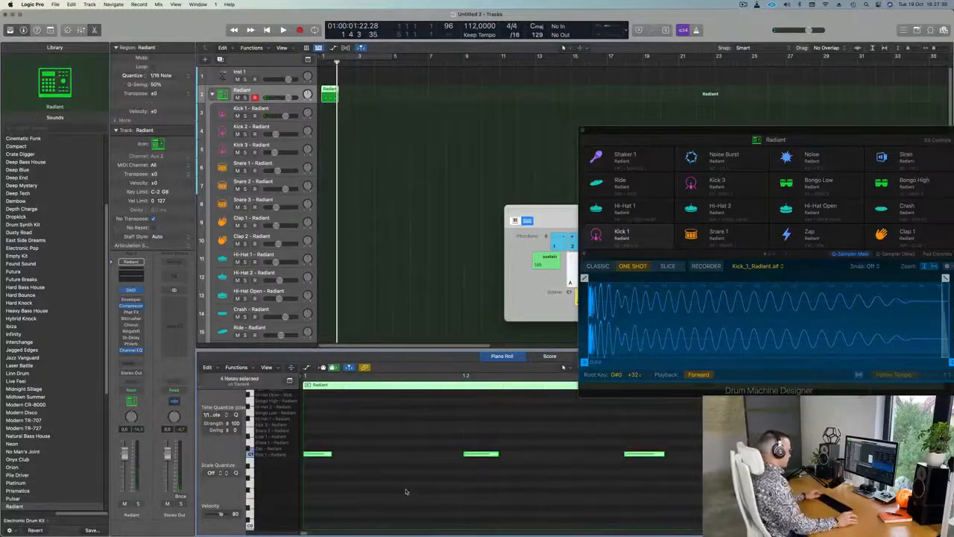
{"action": "scroll", "coordinate": [398, 484], "scroll_direction": "down", "scroll_amount": 2}
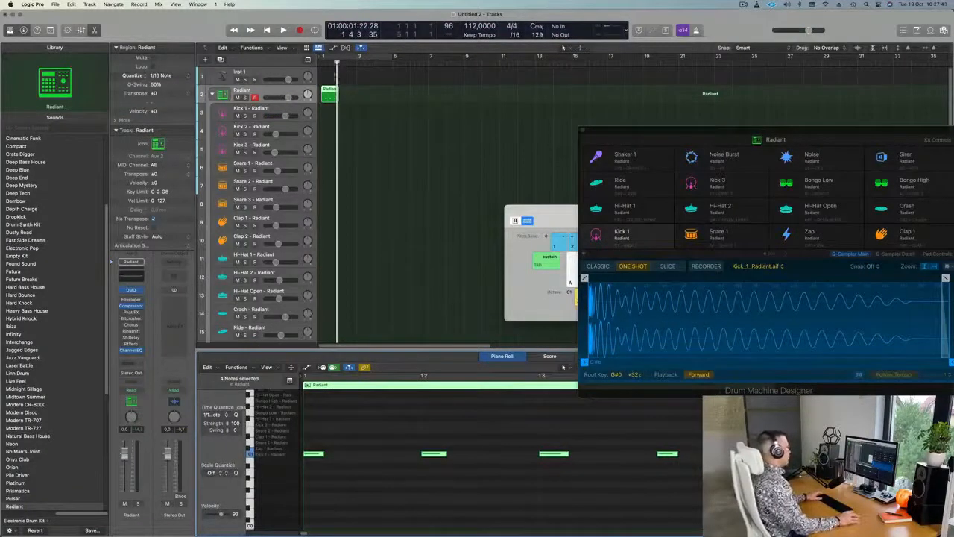
With bars 1 to 4 cycling, move the recorded region onto the Kick 1 track and transpose its notes down one octave.
{"action": "key", "text": "c"}
{"action": "key", "text": "space"}
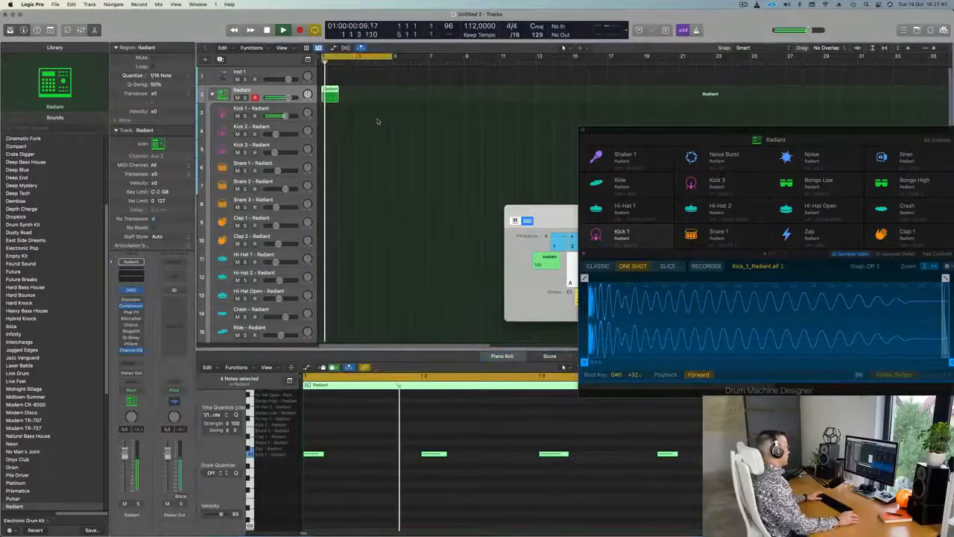
{"action": "left_click_drag", "start_coordinate": [329, 88], "coordinate": [329, 110]}
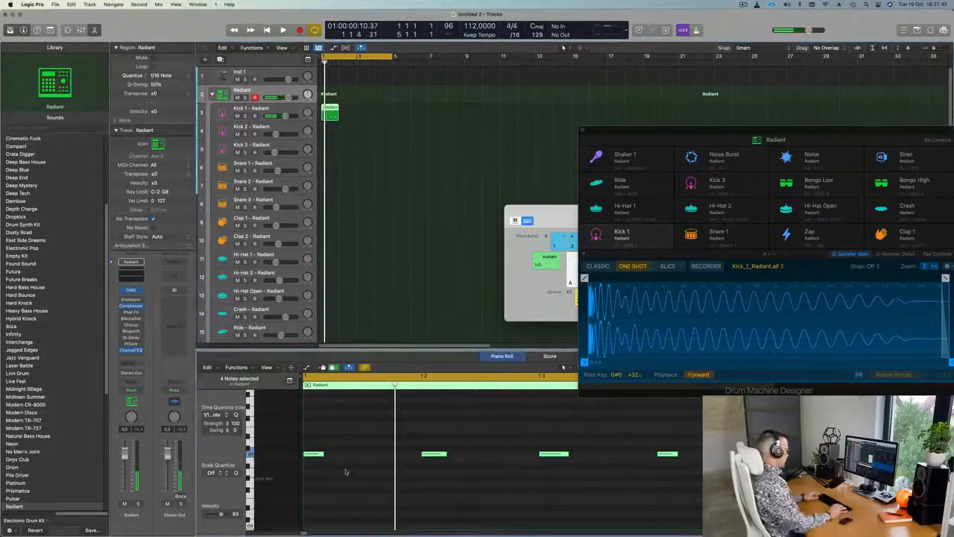
{"action": "key", "text": "alt+shift+Down"}
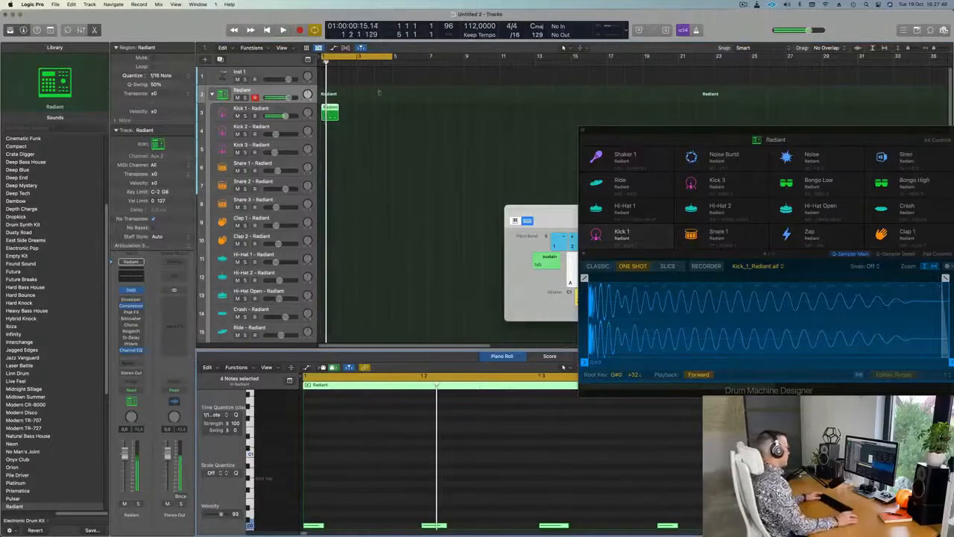
Repeat the Kick 1 region until it fills bars 1 to 4, and play the loop.
{"action": "left_click", "coordinate": [358, 114]}
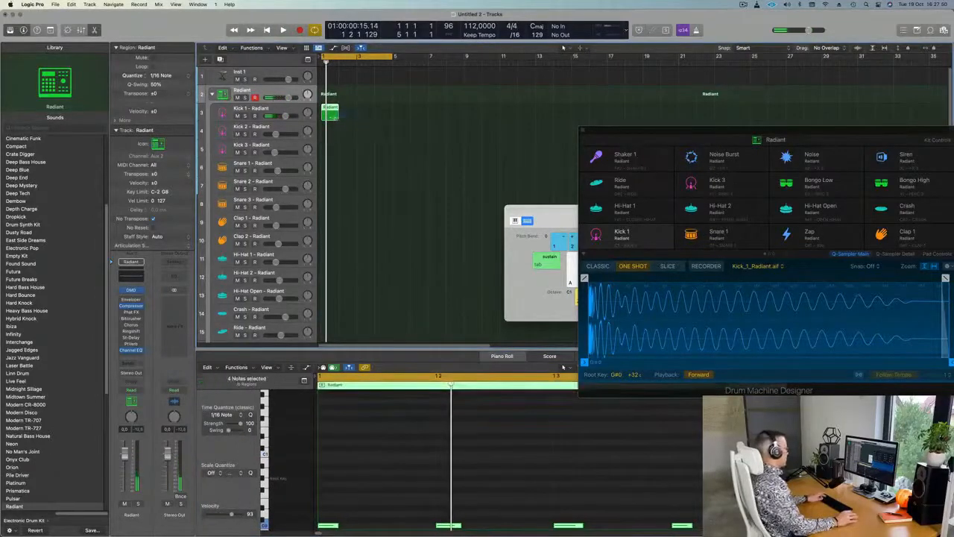
{"action": "key", "text": "super+r"}
{"action": "key", "text": "space"}
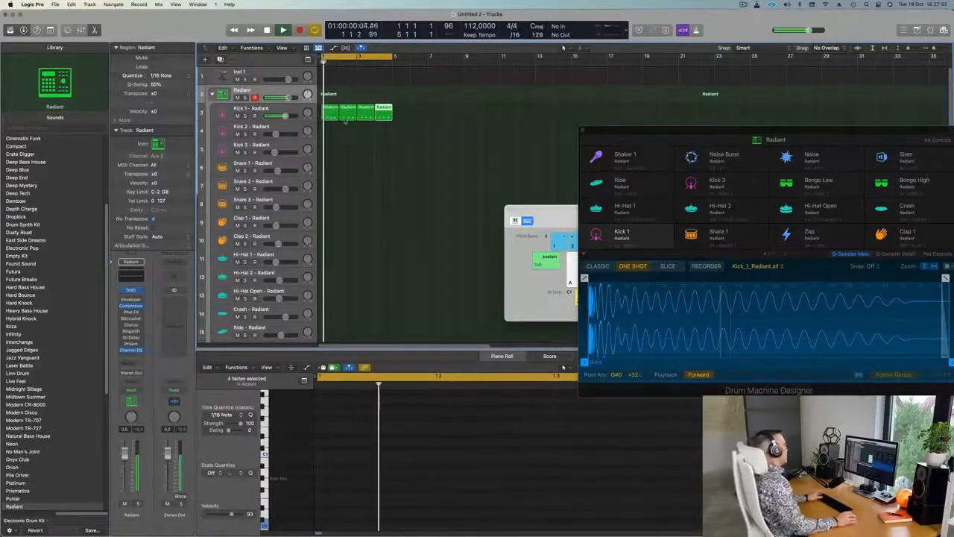
Select the Kick 1 track, lower its volume while the loop plays, and stop playback.
{"action": "left_click", "coordinate": [246, 109]}
{"action": "key", "text": "space"}
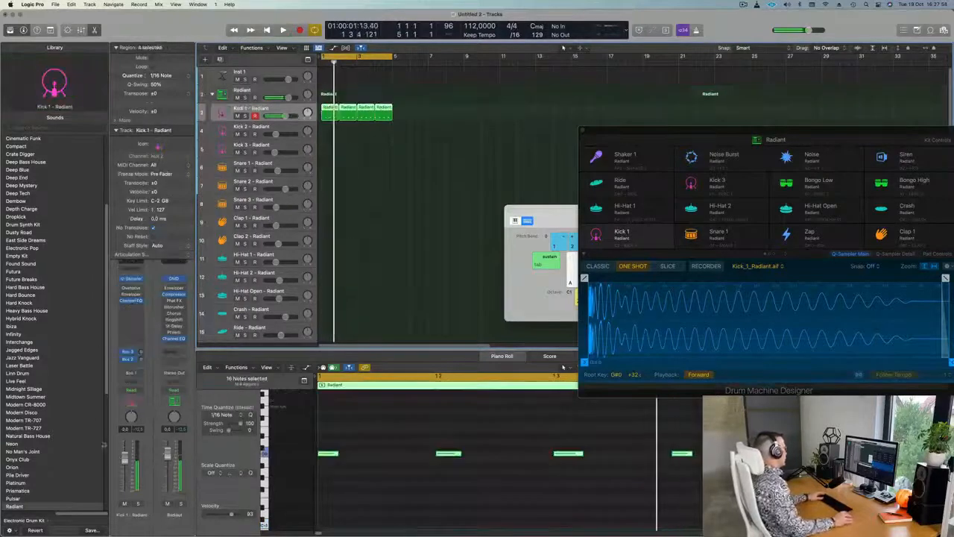
{"action": "key", "text": "space"}
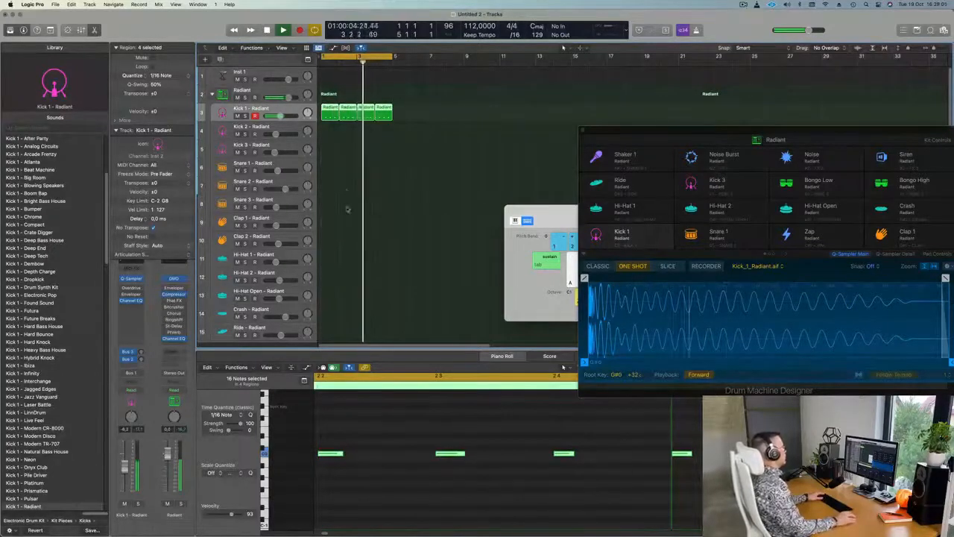
{"action": "scroll", "coordinate": [347, 188], "scroll_direction": "down", "scroll_amount": 2}
{"action": "scroll", "coordinate": [350, 171], "scroll_direction": "up", "scroll_amount": 2}
{"action": "key", "text": "space"}
{"action": "left_click", "coordinate": [370, 126]}
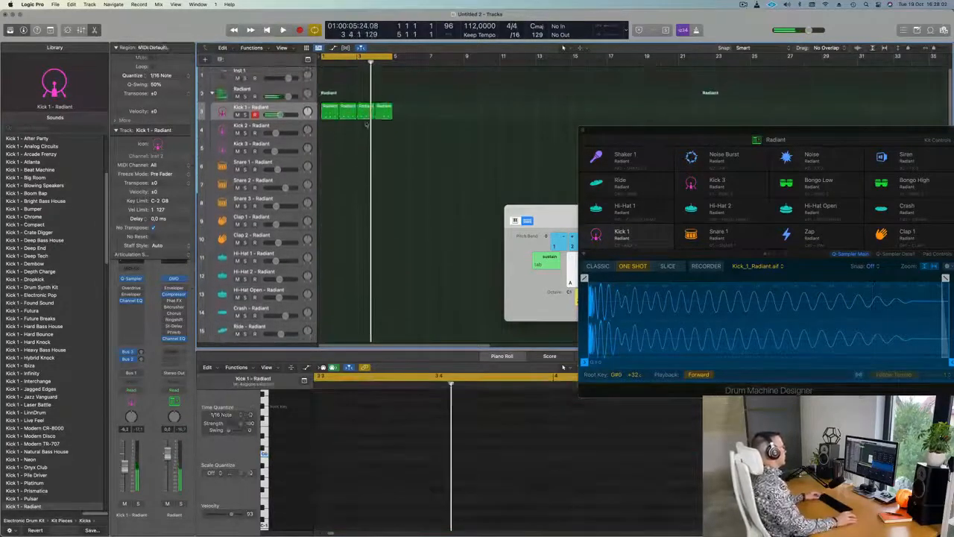
Copy the first Kick 1 region to the Hi-Hat 1 track, raising its notes to C3 and shifting them an eighth note later.
{"action": "left_click_drag", "start_coordinate": [331, 110], "coordinate": [326, 271]}
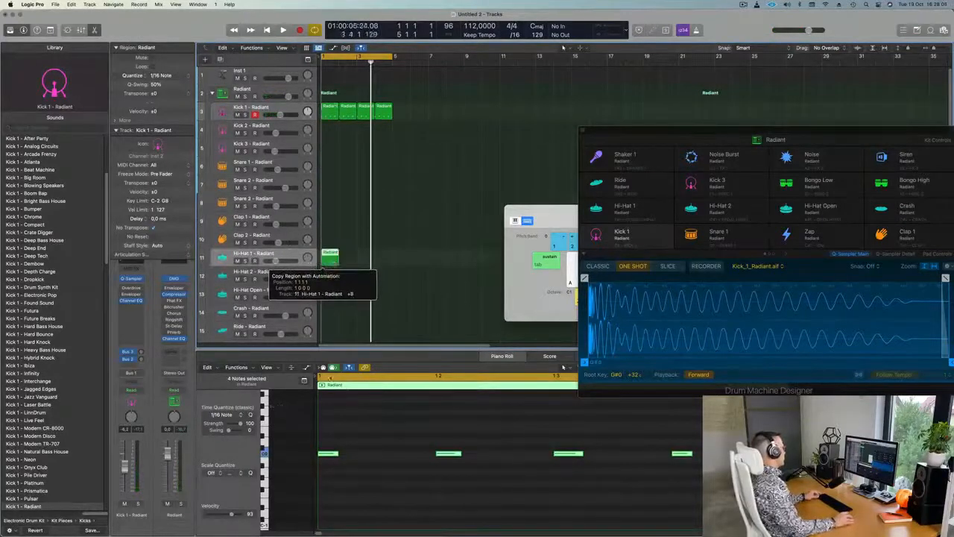
{"action": "left_click_drag", "start_coordinate": [329, 318], "coordinate": [329, 318]}
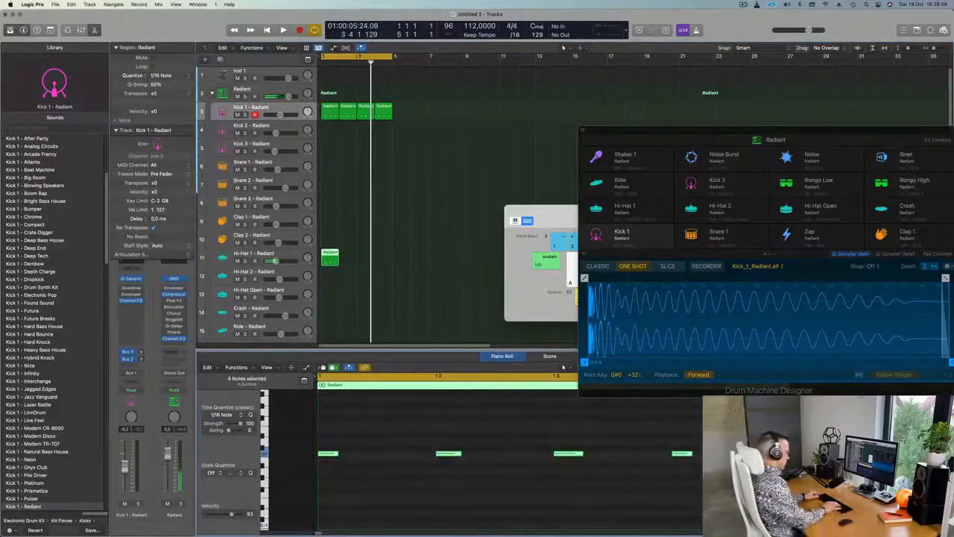
{"action": "key", "text": "space"}
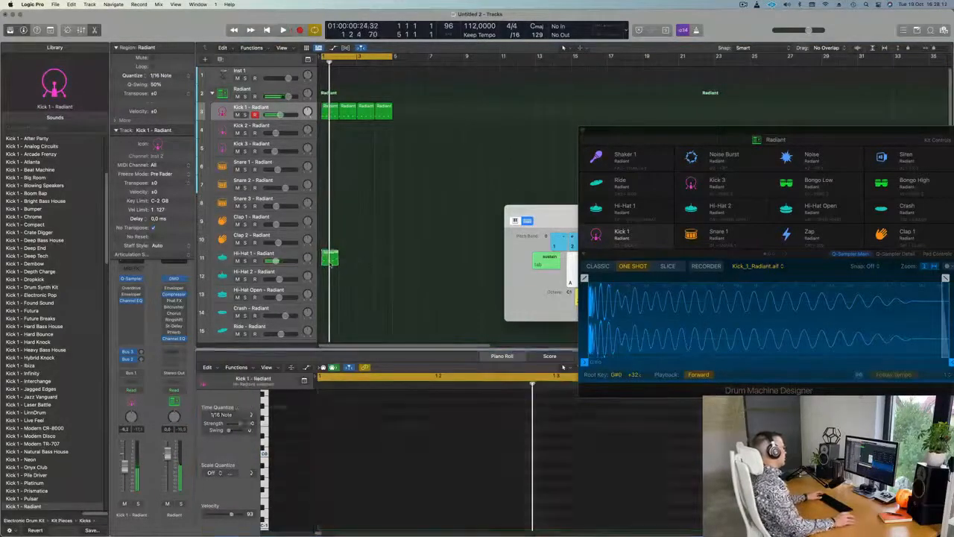
Repeat the Hi-Hat 1 region through bar 4 and lower the Hi-Hat 1 track's volume to about -22 dB.
{"action": "key", "text": "super+r"}
{"action": "key", "text": "super+r"}
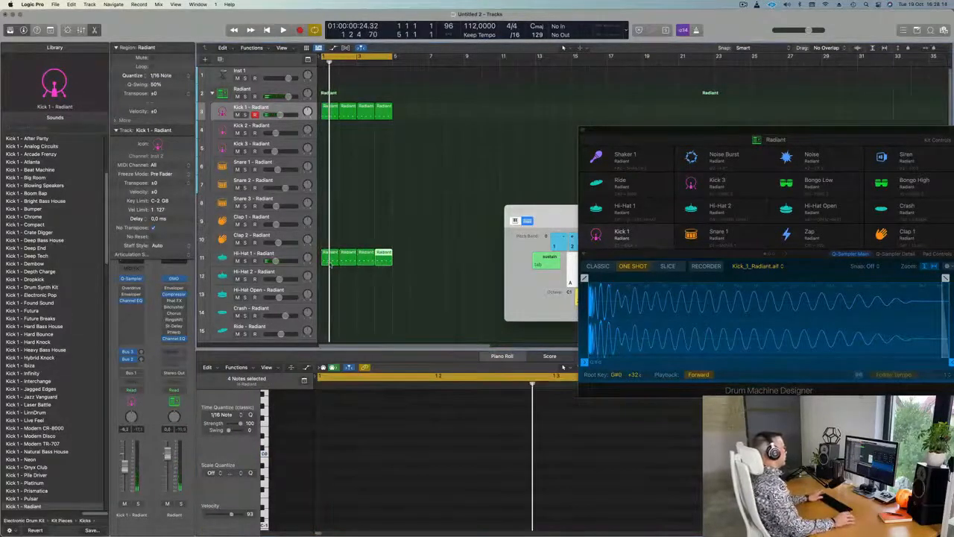
{"action": "key", "text": "shift+s"}
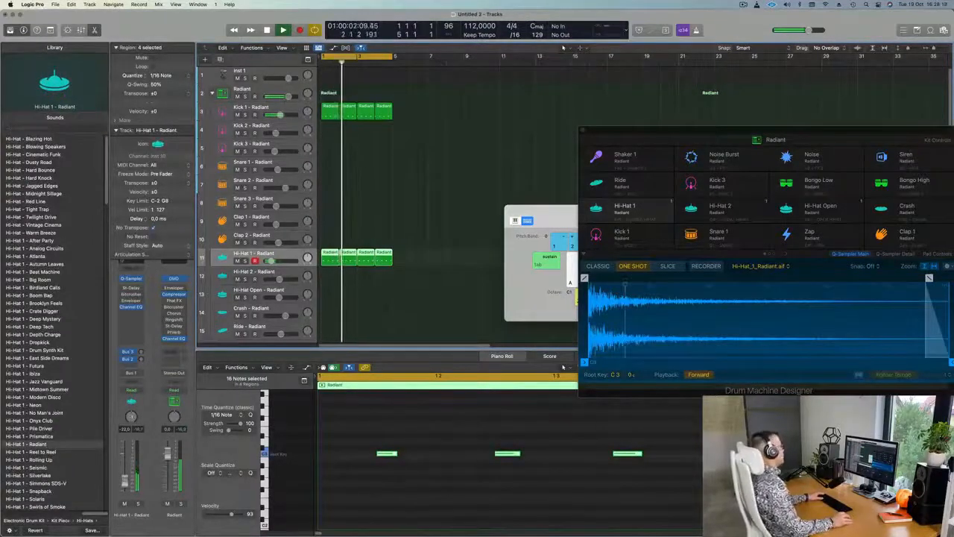
Stop playback and move the first Hi-Hat 1 region down to the Bongo High track in bar 1.
{"action": "scroll", "coordinate": [401, 260], "scroll_direction": "down", "scroll_amount": 5}
{"action": "scroll", "coordinate": [401, 260], "scroll_direction": "down", "scroll_amount": 4}
{"action": "scroll", "coordinate": [427, 240], "scroll_direction": "down", "scroll_amount": 1}
{"action": "key", "text": "space"}
{"action": "left_click", "coordinate": [331, 143]}
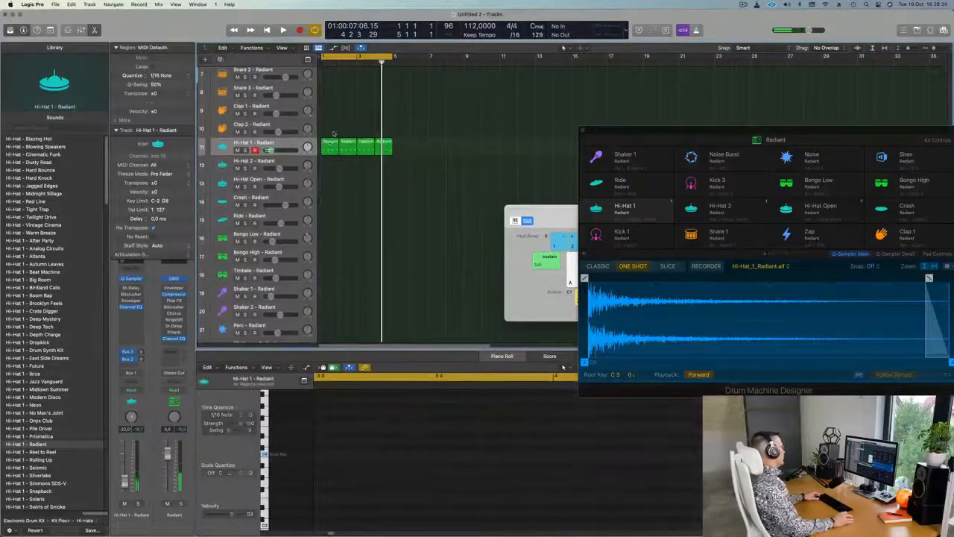
{"action": "left_click_drag", "start_coordinate": [328, 142], "coordinate": [330, 256]}
Delete every note except the first from the Bongo High region.
{"action": "key", "text": "space"}
{"action": "scroll", "coordinate": [357, 444], "scroll_direction": "down", "scroll_amount": 2}
{"action": "left_click_drag", "start_coordinate": [418, 426], "coordinate": [670, 507]}
{"action": "key", "text": "Delete"}
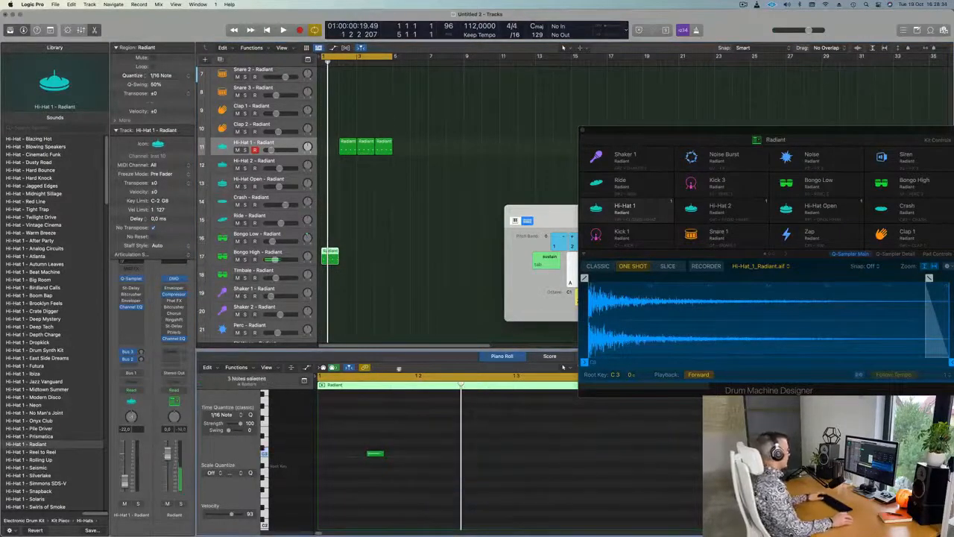
{"action": "left_click_drag", "start_coordinate": [357, 430], "coordinate": [402, 485]}
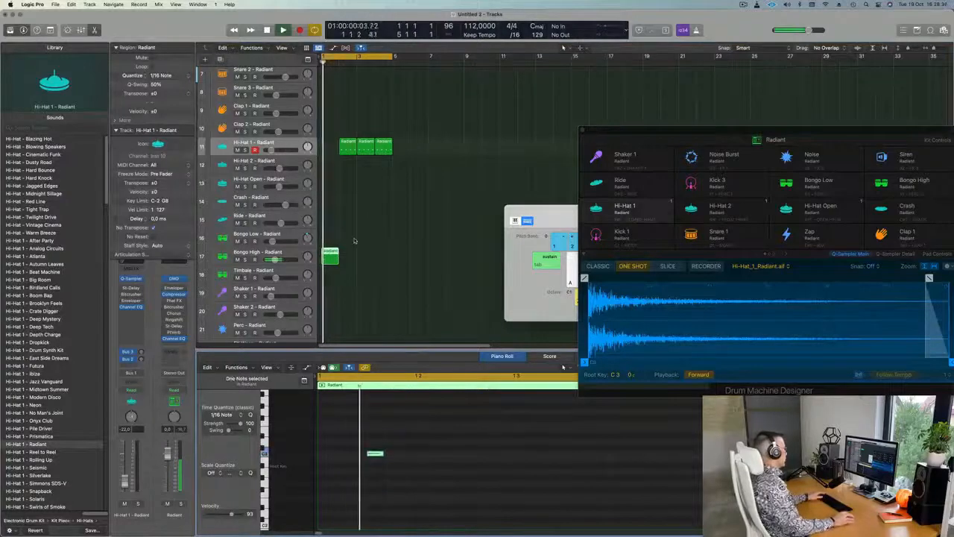
Copy the second Hi-Hat 1 region back to bar 1 and play the loop.
{"action": "key", "text": "Delete"}
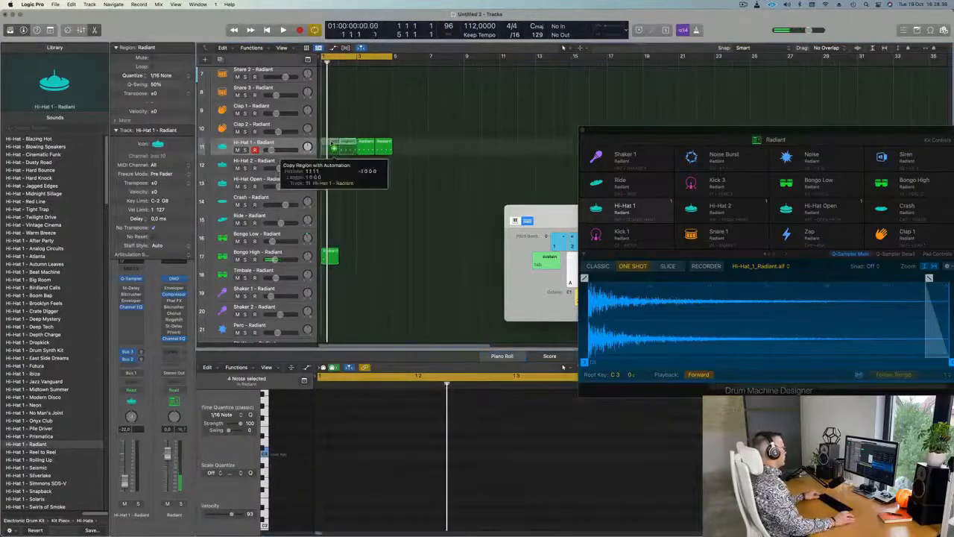
{"action": "key", "text": "space"}
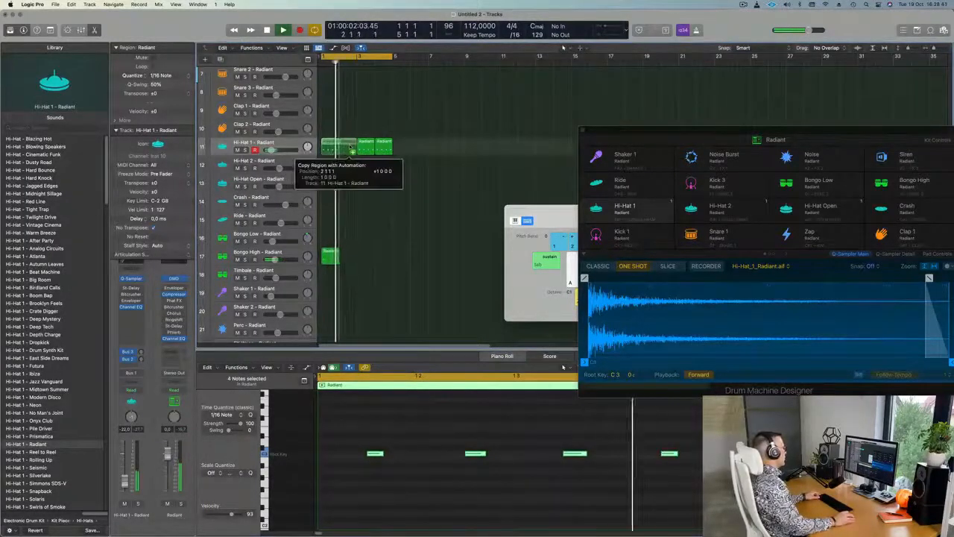
Repeat the single-note Bongo High region through bar 4 and move its first region up to the Bongo Low track.
{"action": "left_click_drag", "start_coordinate": [325, 266], "coordinate": [330, 237]}
{"action": "left_click_drag", "start_coordinate": [354, 424], "coordinate": [427, 474]}
{"action": "key", "text": "alt+Right"}
{"action": "key", "text": "alt+Right"}
{"action": "key", "text": "alt+Right"}
{"action": "key", "text": "alt+Right"}
{"action": "key", "text": "alt+Right"}
{"action": "key", "text": "alt+Right"}
{"action": "key", "text": "alt+Right"}
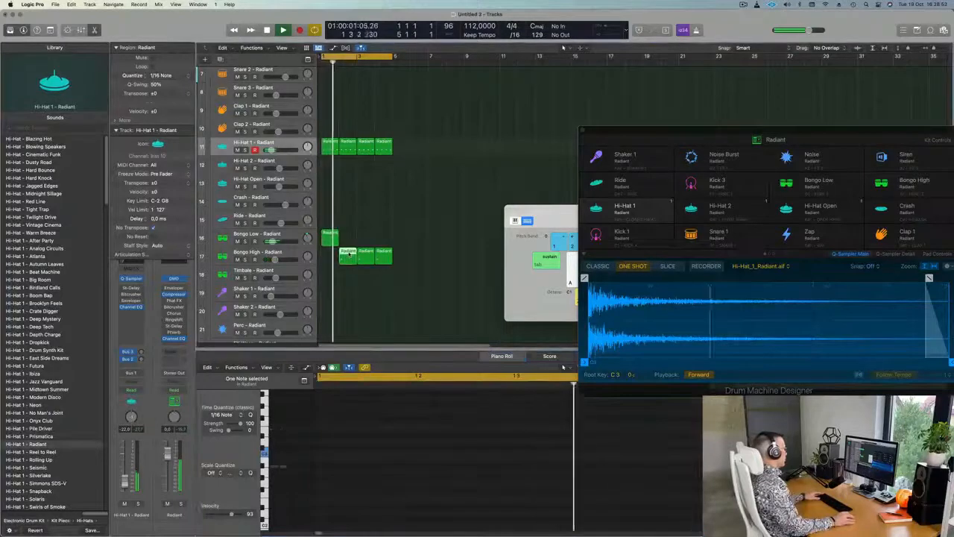
Refill bar 1 of Bongo High with a copied region and shift the Bongo Low note to the last sixteenth before beat 4.
{"action": "key", "text": "alt+Left"}
{"action": "key", "text": "alt+Left"}
{"action": "key", "text": "alt+Left"}
{"action": "key", "text": "alt+Left"}
{"action": "key", "text": "alt+Left"}
{"action": "key", "text": "alt+Left"}
{"action": "key", "text": "alt+Left"}
{"action": "left_click_drag", "start_coordinate": [329, 255], "coordinate": [345, 260]}
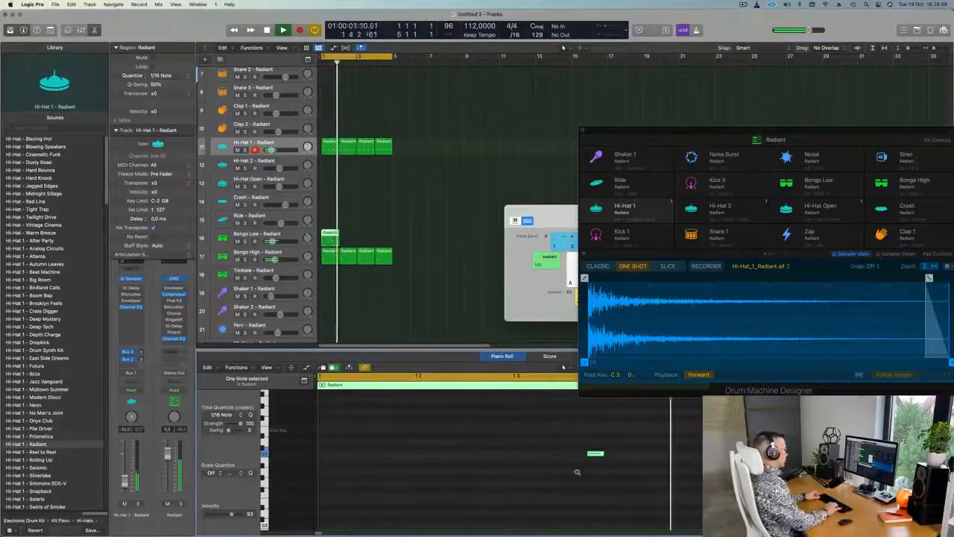
{"action": "key", "text": "Return"}
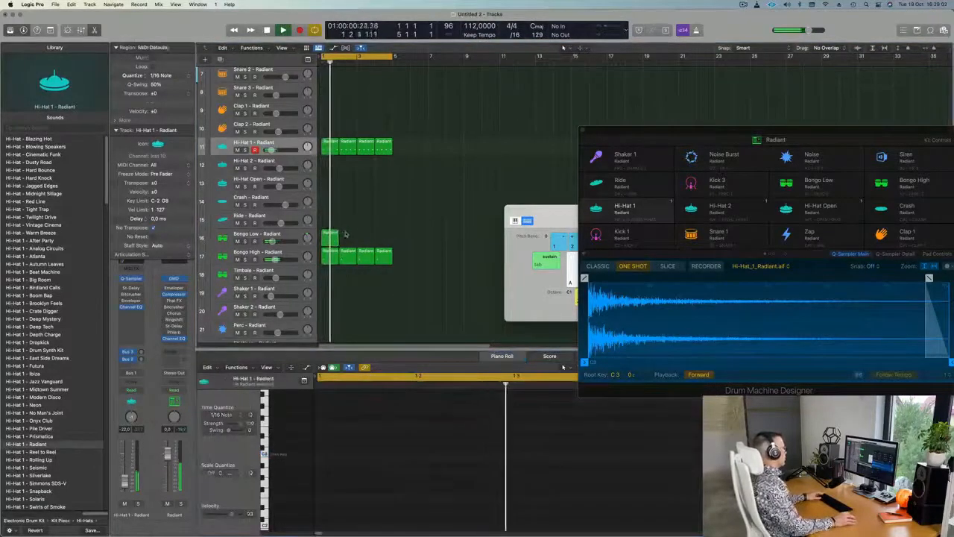
Repeat the Bongo Low region three times so it fills bars 1 to 4.
{"action": "key", "text": "super+r"}
{"action": "key", "text": "super+r"}
{"action": "key", "text": "super+r"}
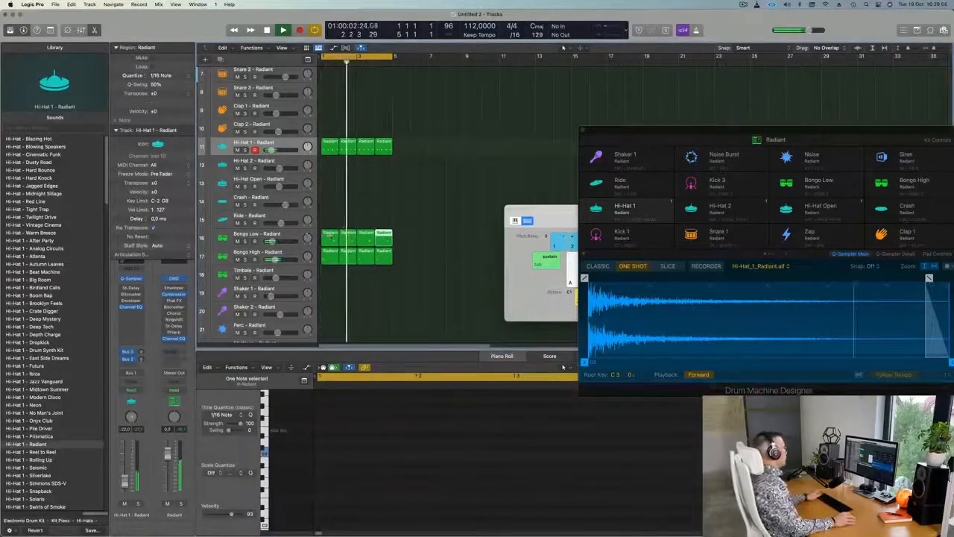
Copy the first Kick 1 region to the Clap 1 track in bar 1.
{"action": "key", "text": "super+Up"}
{"action": "scroll", "coordinate": [345, 222], "scroll_direction": "up", "scroll_amount": 5}
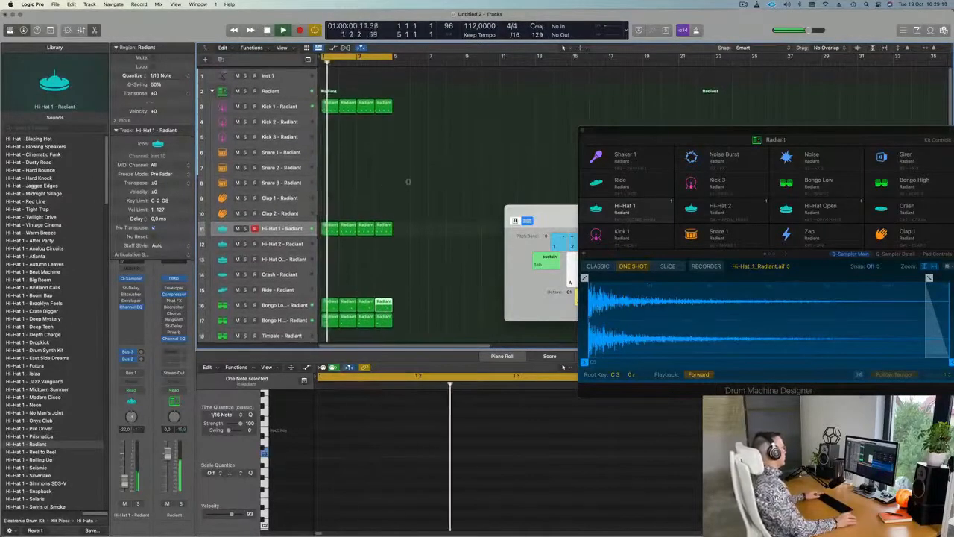
{"action": "left_click", "coordinate": [331, 103]}
{"action": "left_click_drag", "start_coordinate": [331, 102], "coordinate": [330, 198]}
Delete the Clap 1 region's notes on beats 1 and 3 and transpose the remaining two up to C3.
{"action": "left_click_drag", "start_coordinate": [322, 433], "coordinate": [684, 488]}
{"action": "left_click_drag", "start_coordinate": [335, 466], "coordinate": [328, 470]}
{"action": "left_click_drag", "start_coordinate": [495, 425], "coordinate": [556, 490]}
{"action": "key", "text": "Delete"}
{"action": "left_click_drag", "start_coordinate": [394, 433], "coordinate": [641, 494]}
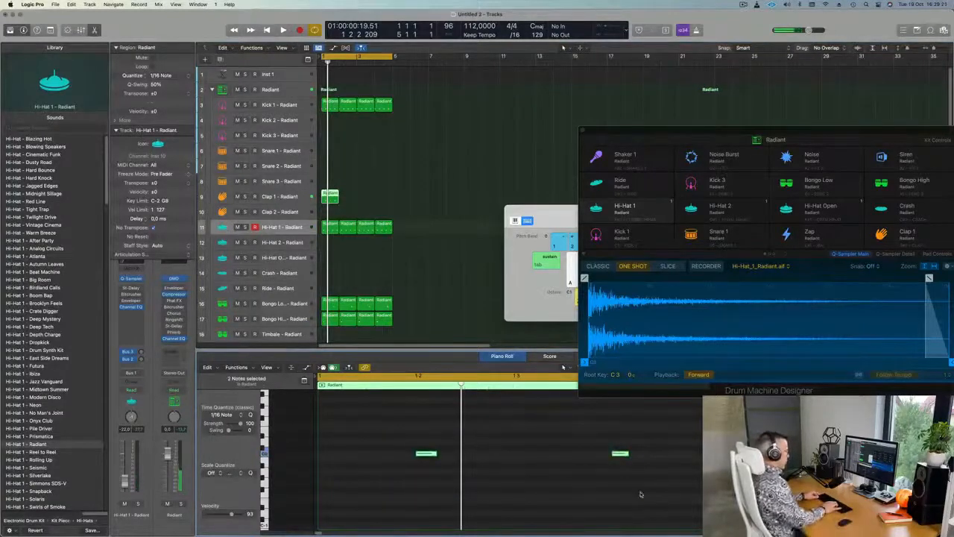
{"action": "key", "text": "space"}
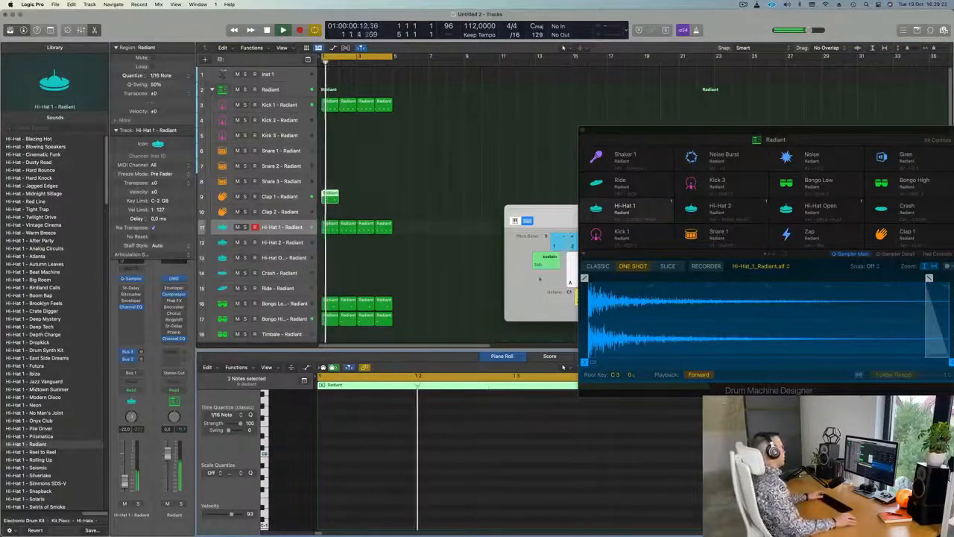
Repeat the Clap 1 region through bar 4 and lower the Clap 1 track's volume to about -22 dB.
{"action": "left_click", "coordinate": [330, 203]}
{"action": "key", "text": "super+r"}
{"action": "key", "text": "super+r"}
{"action": "key", "text": "super+r"}
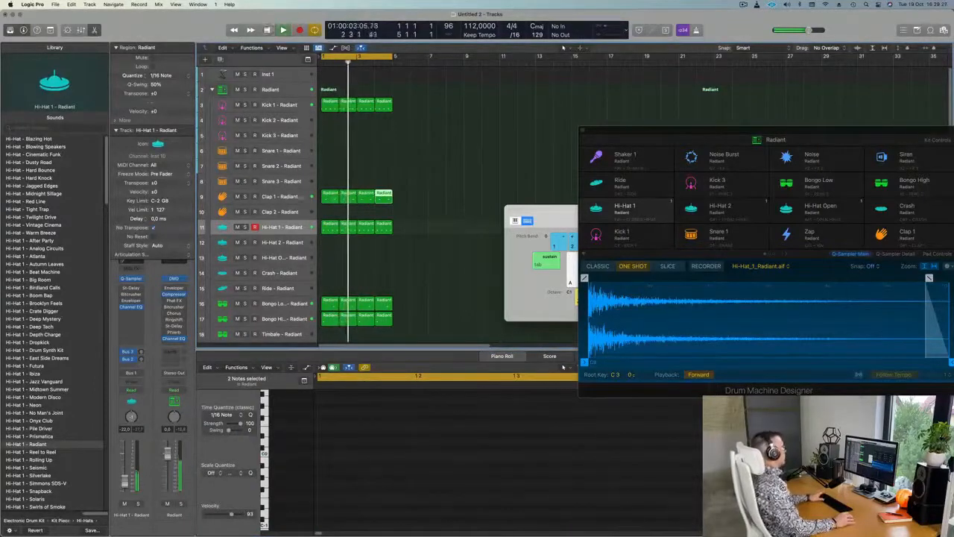
{"action": "left_click", "coordinate": [281, 198]}
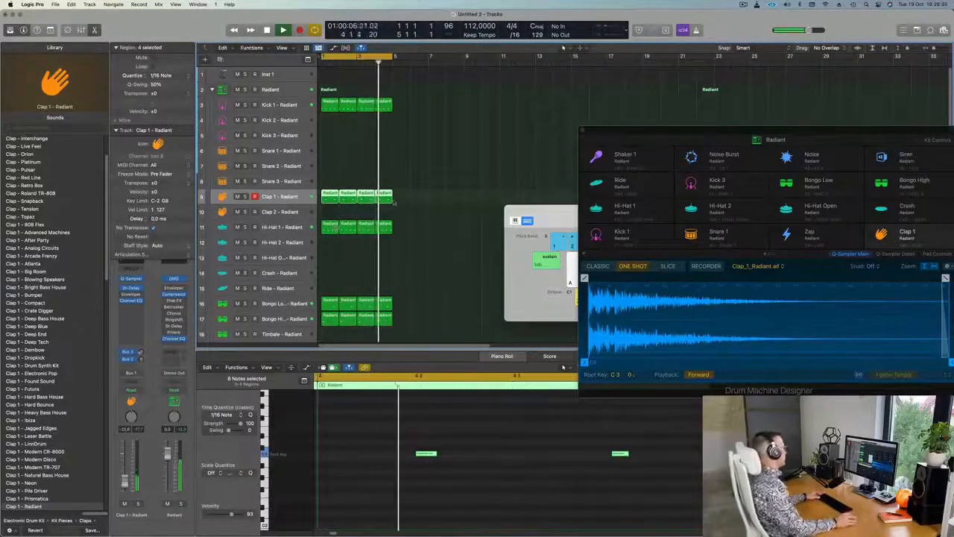
Select the Inst 1 track and open its Alchemy instrument.
{"action": "key", "text": "super+Up"}
{"action": "key", "text": "super+Up"}
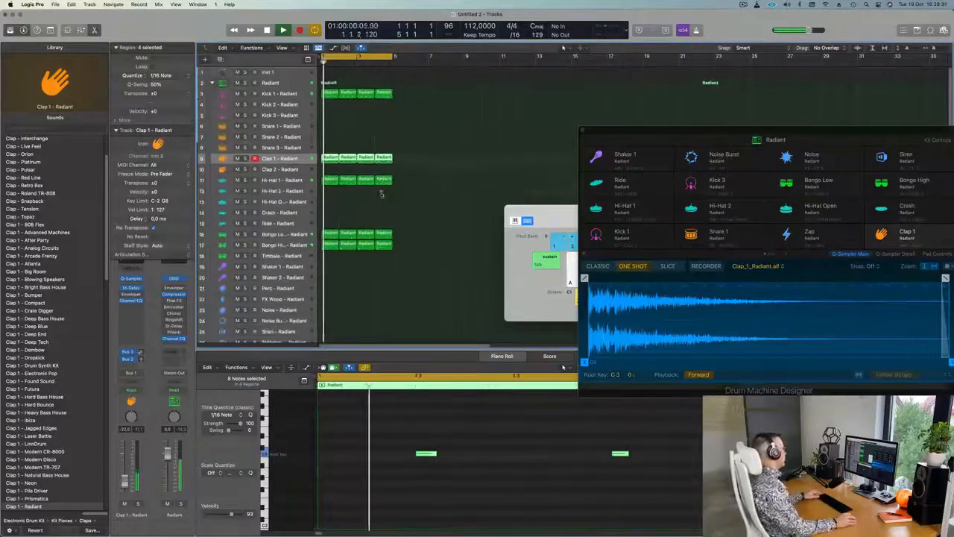
{"action": "key", "text": "super+Up"}
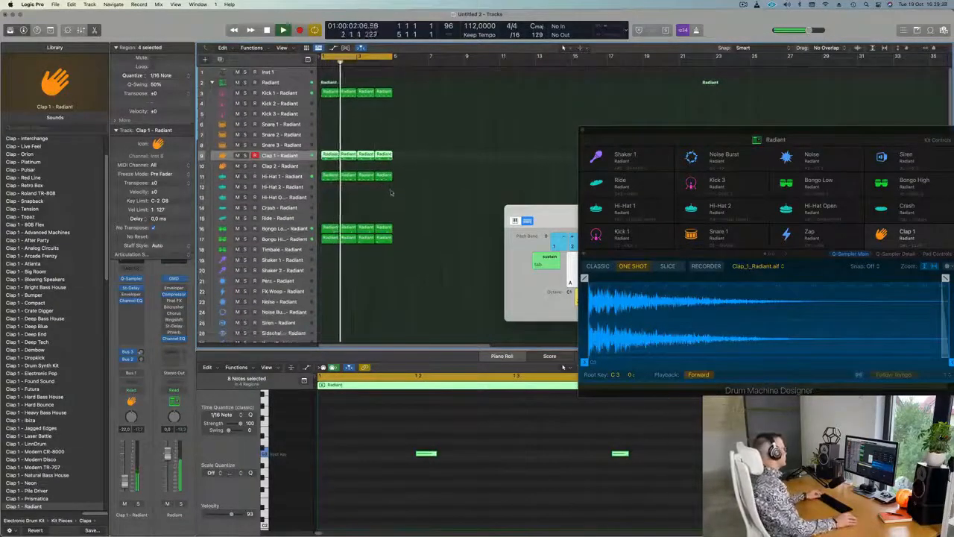
{"action": "key", "text": "super+Up"}
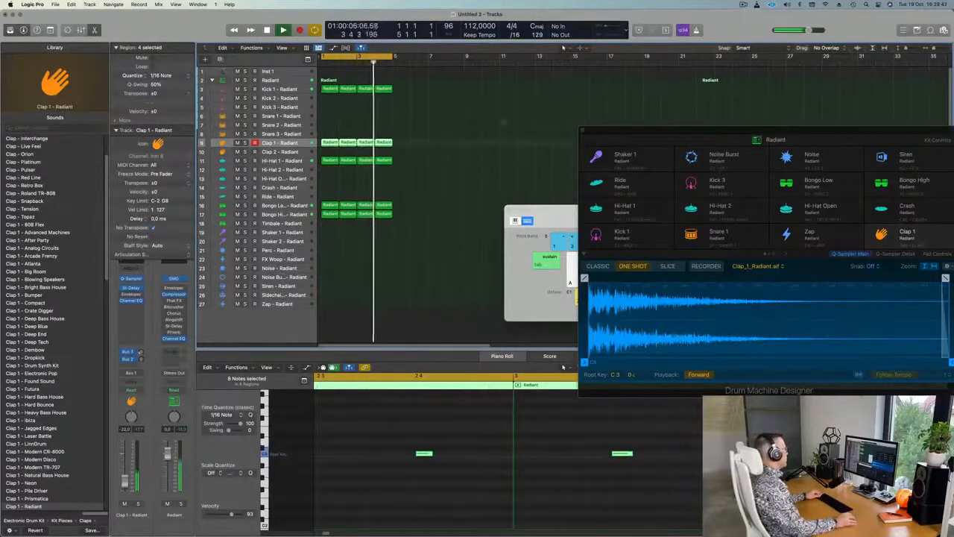
{"action": "left_click", "coordinate": [289, 71]}
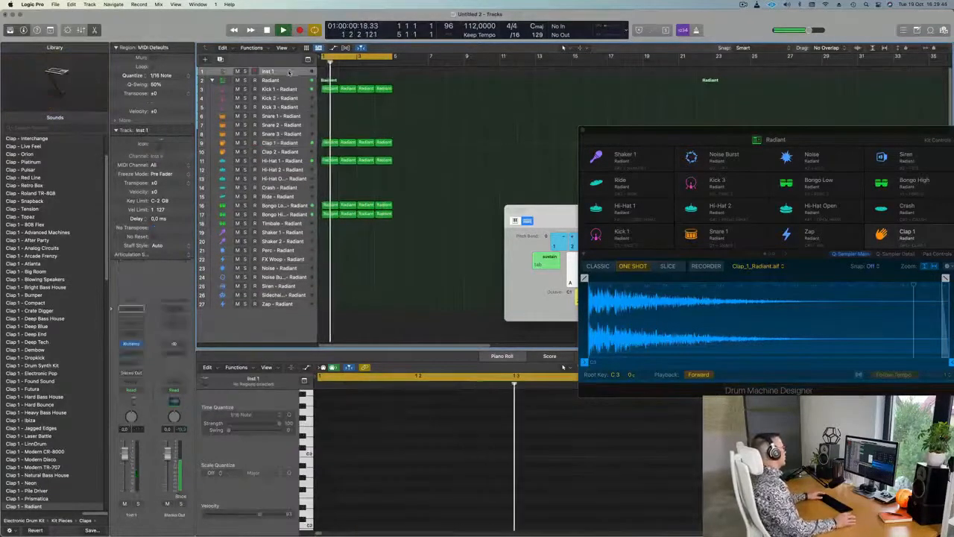
{"action": "left_click", "coordinate": [130, 344]}
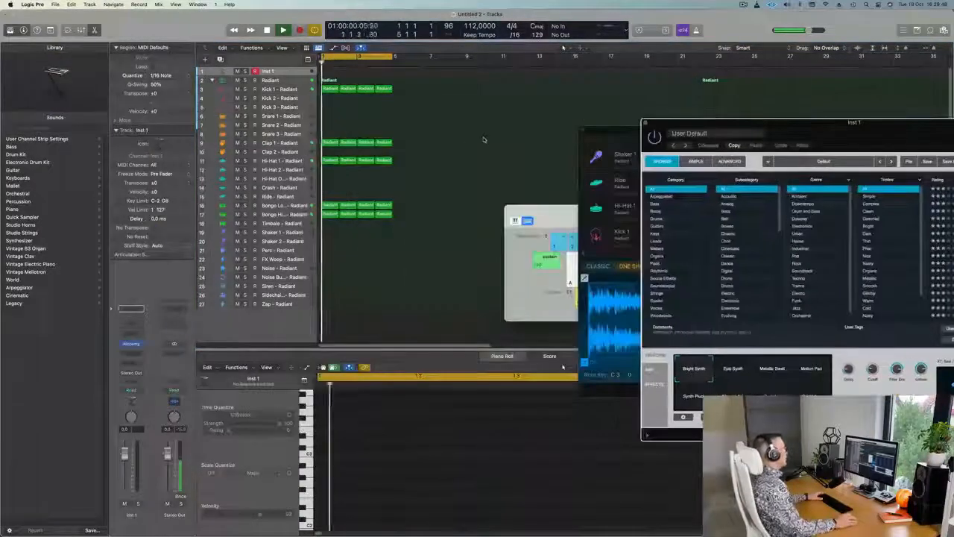
Repeat all drum regions three times to fill bars 1 to 16 and extend the cycle range to bar 17.
{"action": "key", "text": "super+a"}
{"action": "key", "text": "super+r"}
{"action": "key", "text": "super+r"}
{"action": "key", "text": "super+r"}
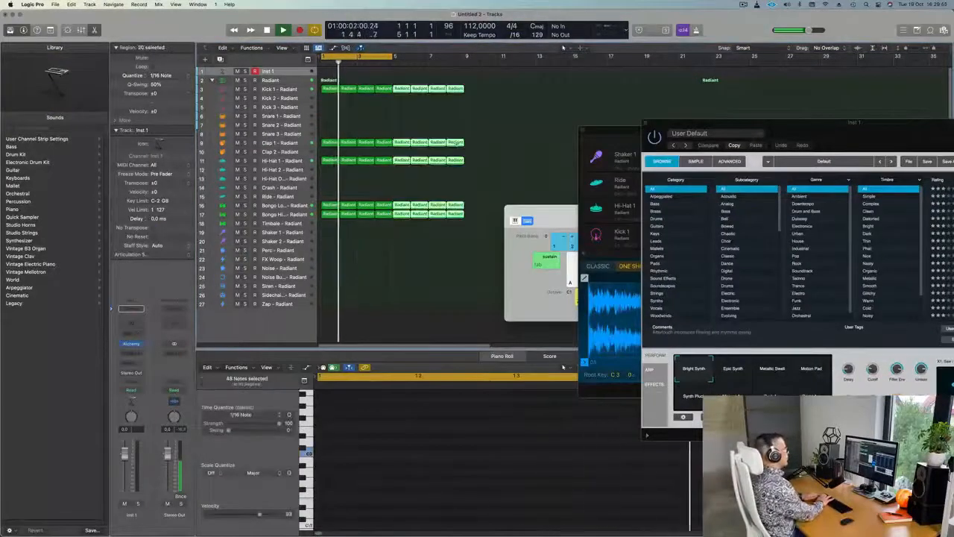
{"action": "left_click_drag", "start_coordinate": [393, 56], "coordinate": [604, 69]}
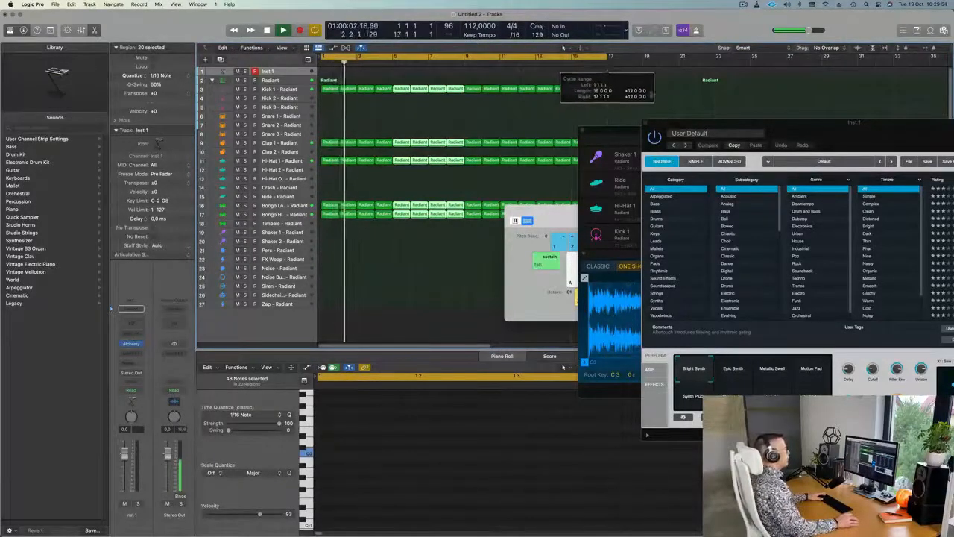
Reposition the Alchemy window, filter its presets to the Bass category and load the Slow Nasty Rise preset.
{"action": "left_click_drag", "start_coordinate": [815, 128], "coordinate": [527, 244]}
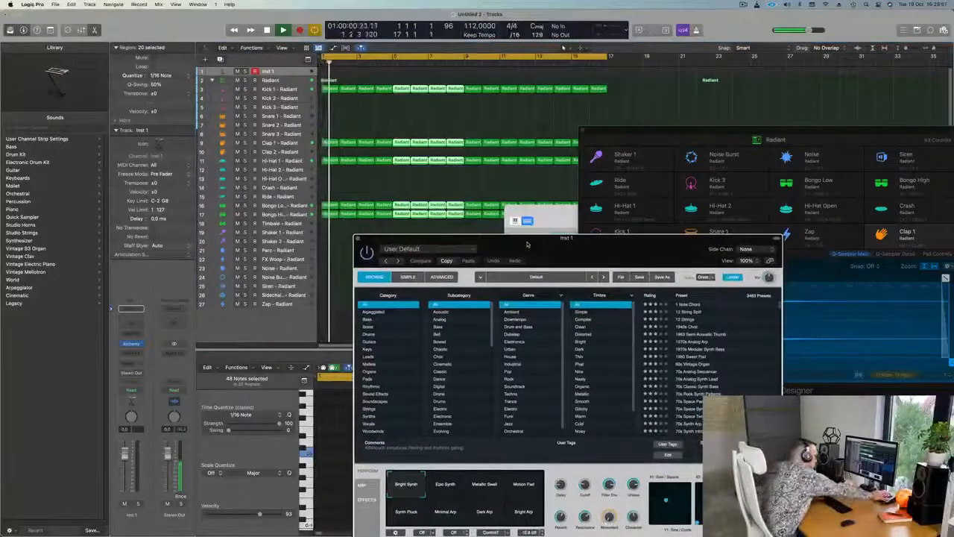
{"action": "left_click_drag", "start_coordinate": [527, 244], "coordinate": [480, 236]}
{"action": "left_click", "coordinate": [322, 310]}
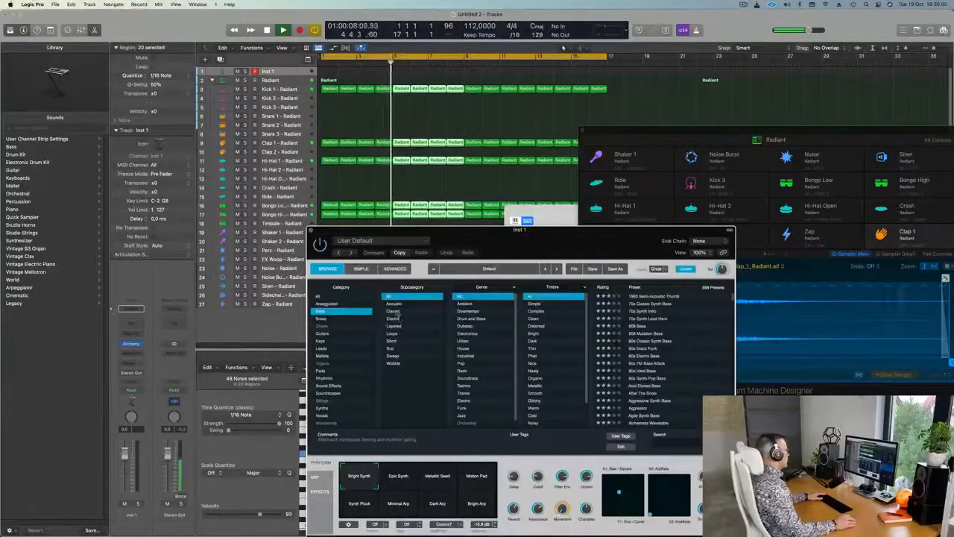
{"action": "scroll", "coordinate": [470, 341], "scroll_direction": "down", "scroll_amount": 1}
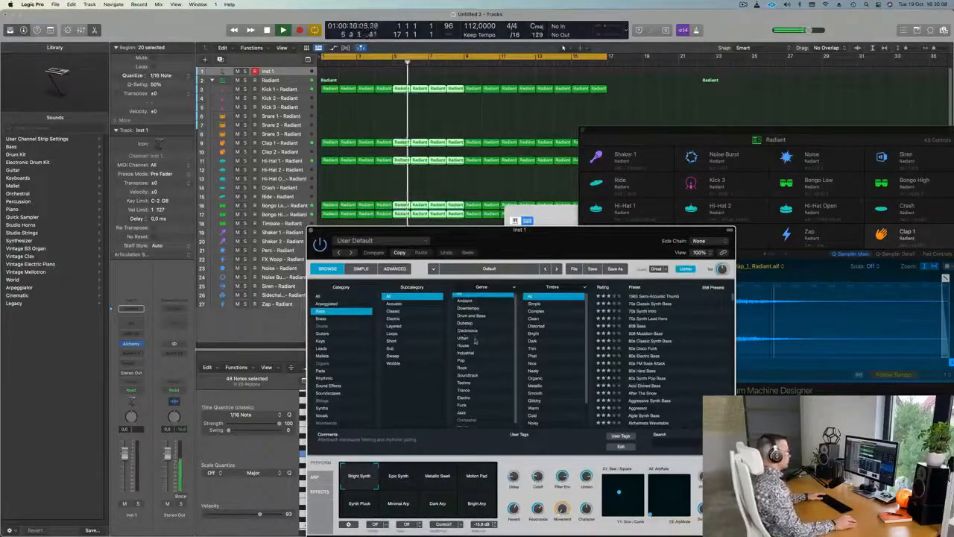
{"action": "scroll", "coordinate": [563, 359], "scroll_direction": "down", "scroll_amount": 3}
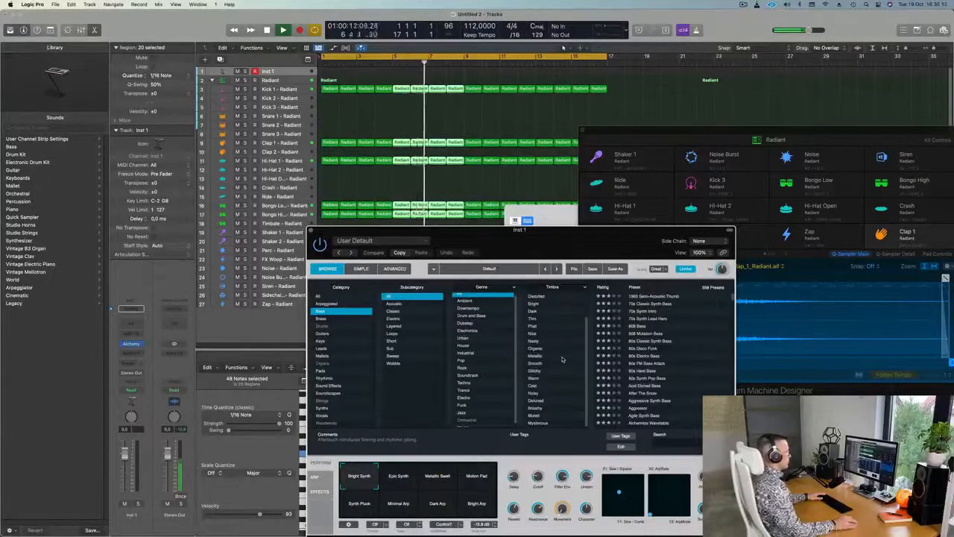
{"action": "scroll", "coordinate": [563, 359], "scroll_direction": "up", "scroll_amount": 3}
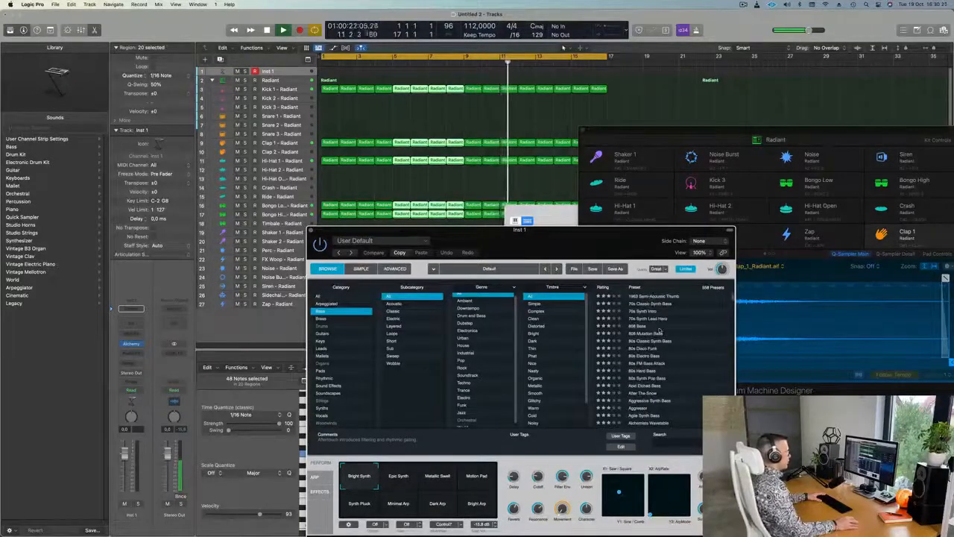
{"action": "scroll", "coordinate": [660, 330], "scroll_direction": "down", "scroll_amount": 2}
{"action": "scroll", "coordinate": [631, 347], "scroll_direction": "down", "scroll_amount": 10}
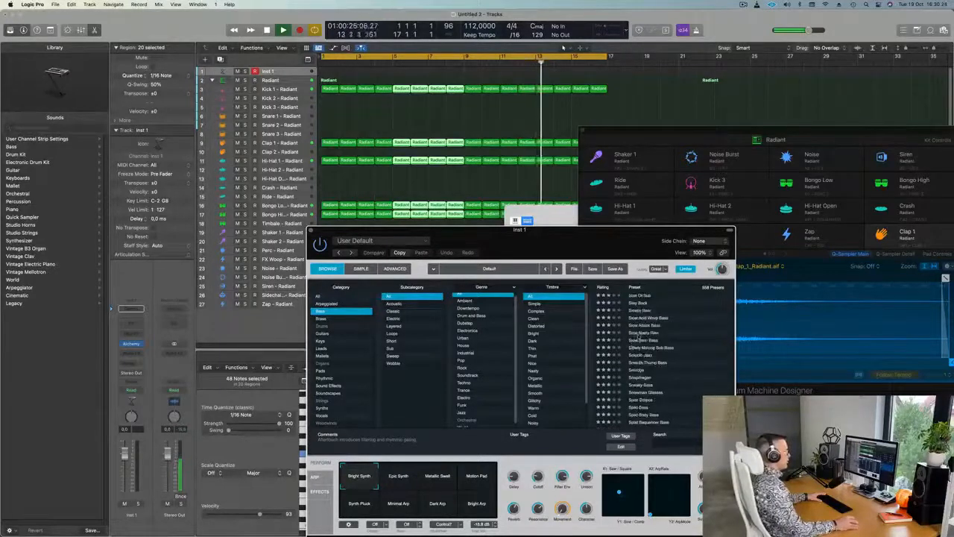
{"action": "left_click", "coordinate": [640, 333]}
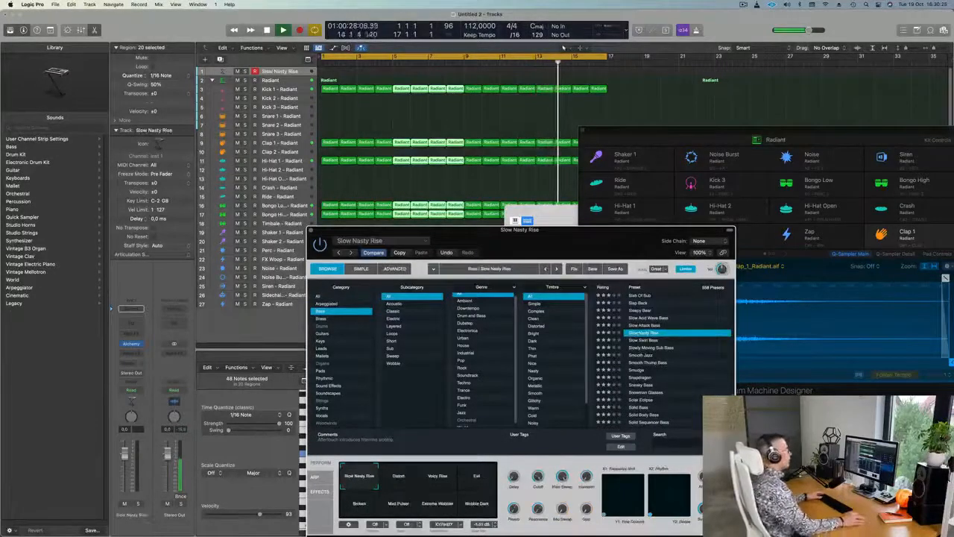
Move the drum kit and Musical Typing windows apart, test the bass sound and lower the Slow Nasty Rise track's volume to about -20 dB.
{"action": "left_click_drag", "start_coordinate": [622, 138], "coordinate": [663, 211]}
{"action": "left_click_drag", "start_coordinate": [573, 213], "coordinate": [581, 138]}
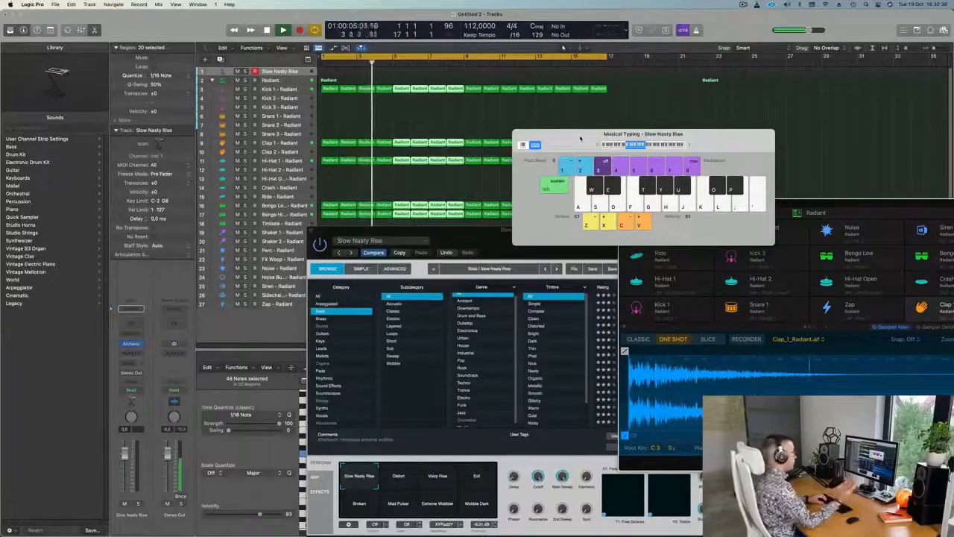
{"action": "key", "text": "f"}
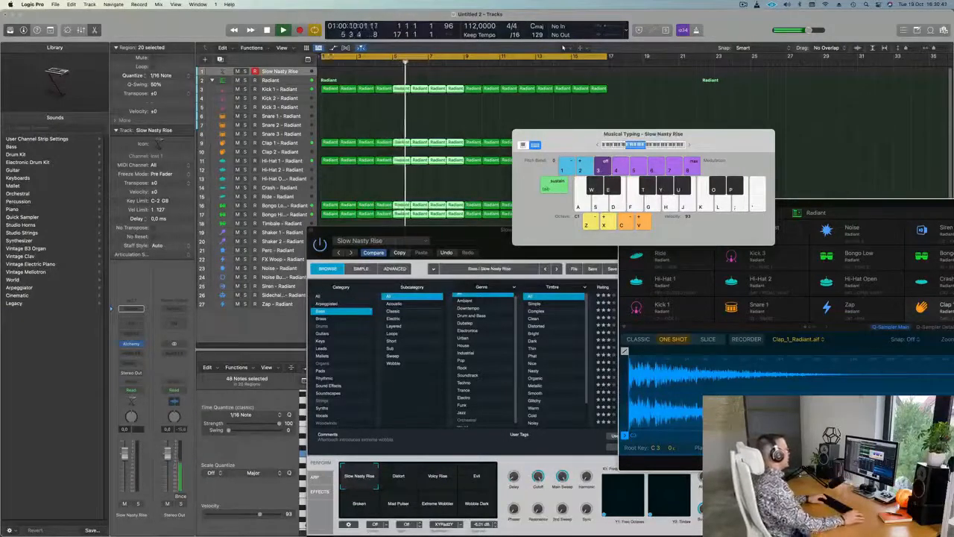
{"action": "left_click", "coordinate": [293, 71]}
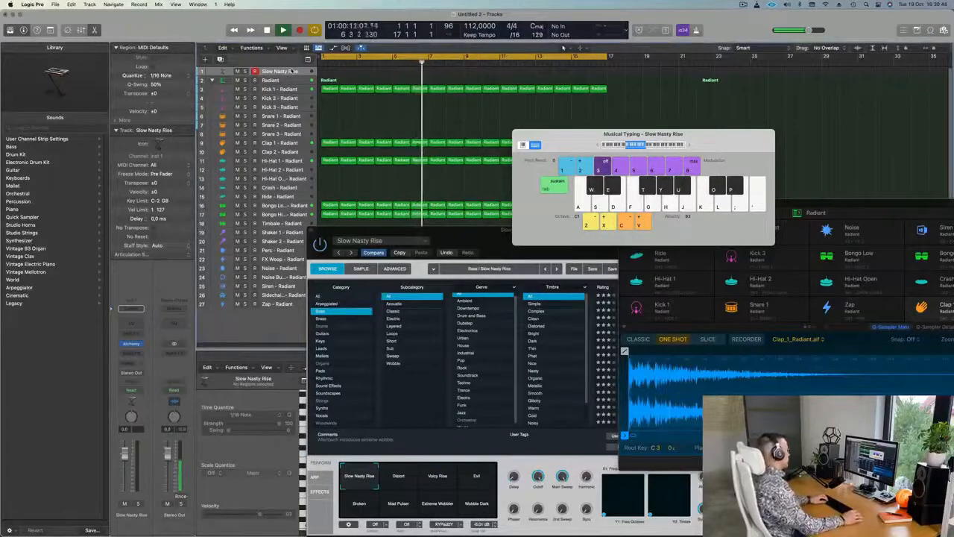
{"action": "key", "text": "h"}
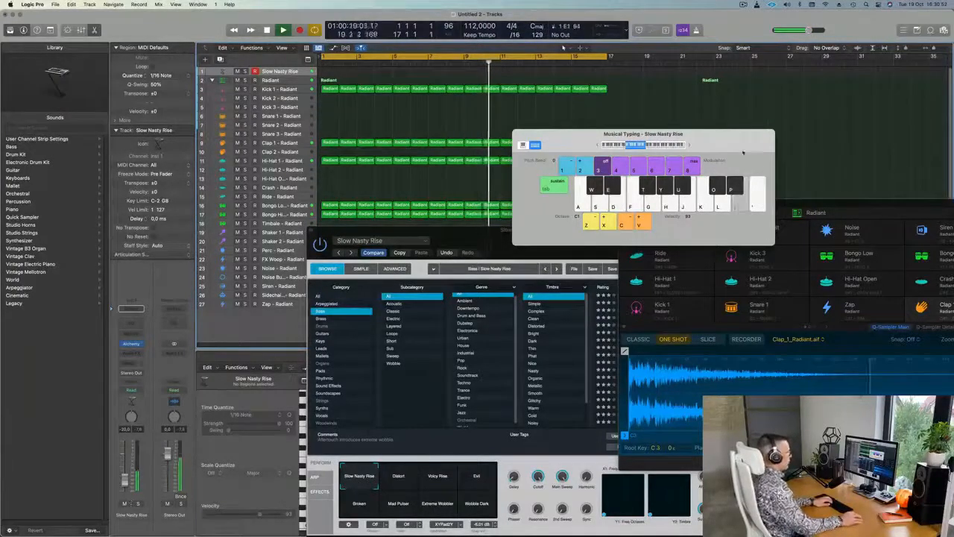
Arrange the Musical Typing and Alchemy windows near the upper part of the project and play test notes with Slow Nasty Rise.
{"action": "left_click_drag", "start_coordinate": [643, 135], "coordinate": [740, 52]}
{"action": "left_click_drag", "start_coordinate": [524, 231], "coordinate": [582, 78]}
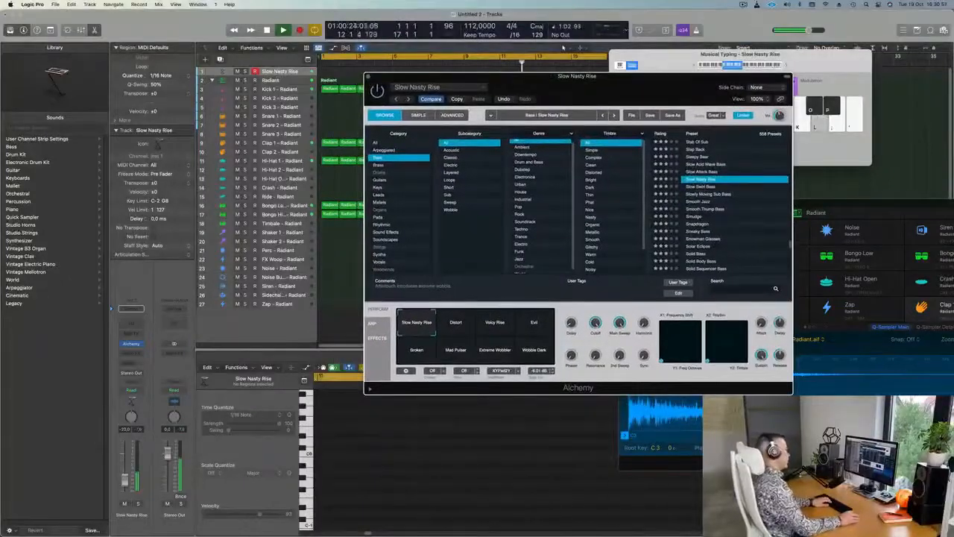
{"action": "left_click", "coordinate": [563, 47]}
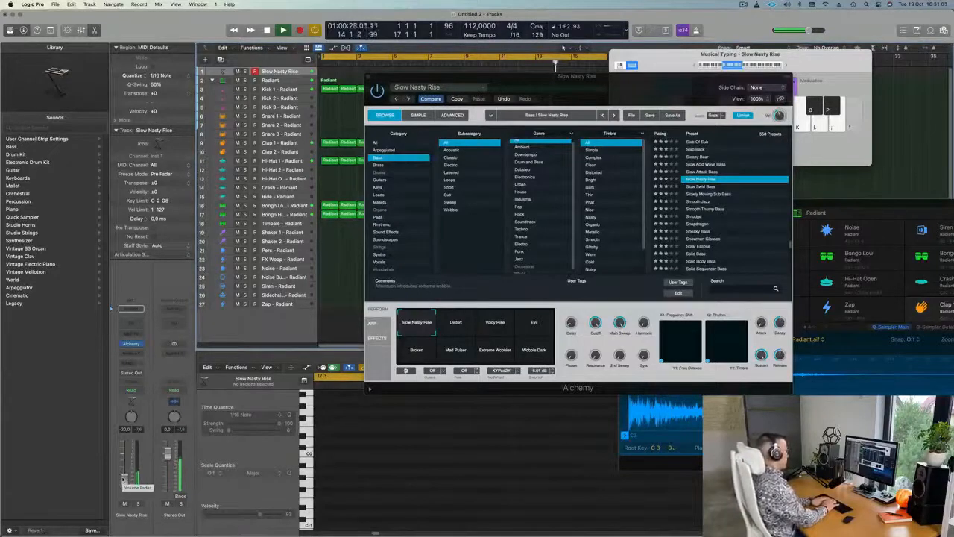
{"action": "key", "text": "s"}
{"action": "key", "text": "s"}
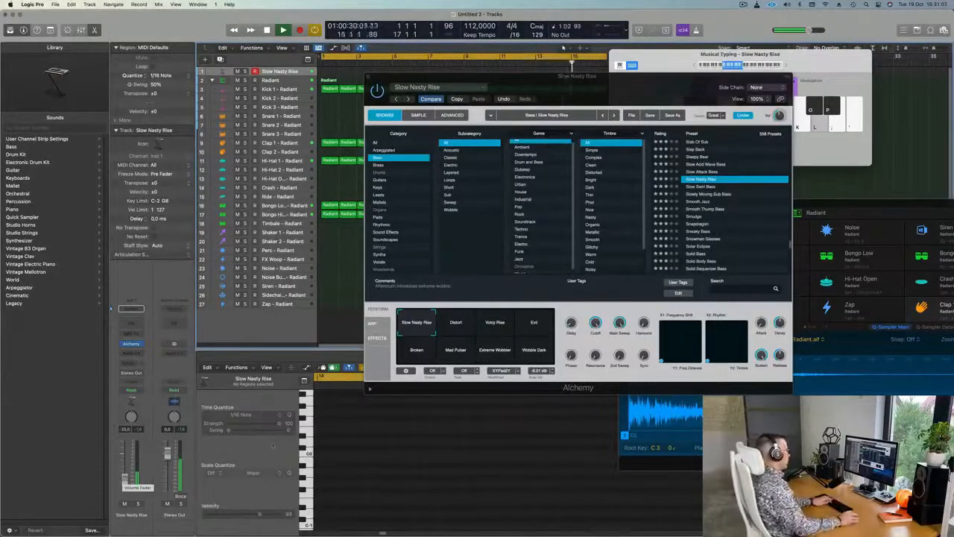
Audition the preset's performance snapshots from Distort through Extreme Wobbler while playing notes, and settle on Wobble Dark.
{"action": "left_click", "coordinate": [454, 328]}
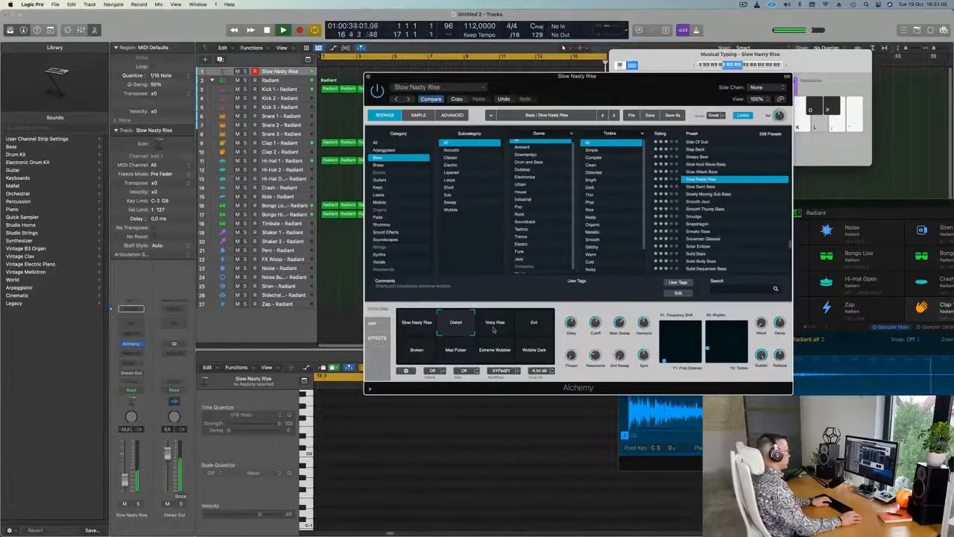
{"action": "key", "text": "s"}
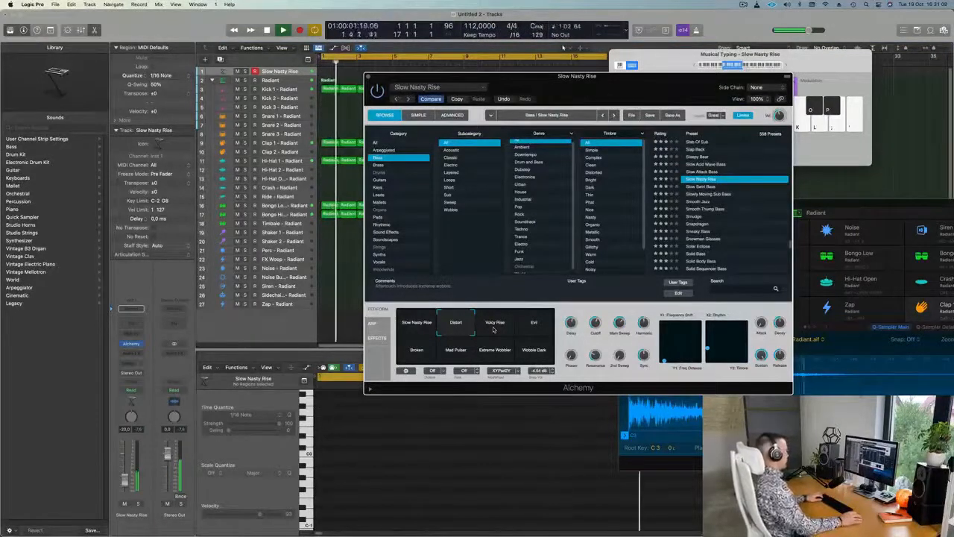
{"action": "key", "text": "s"}
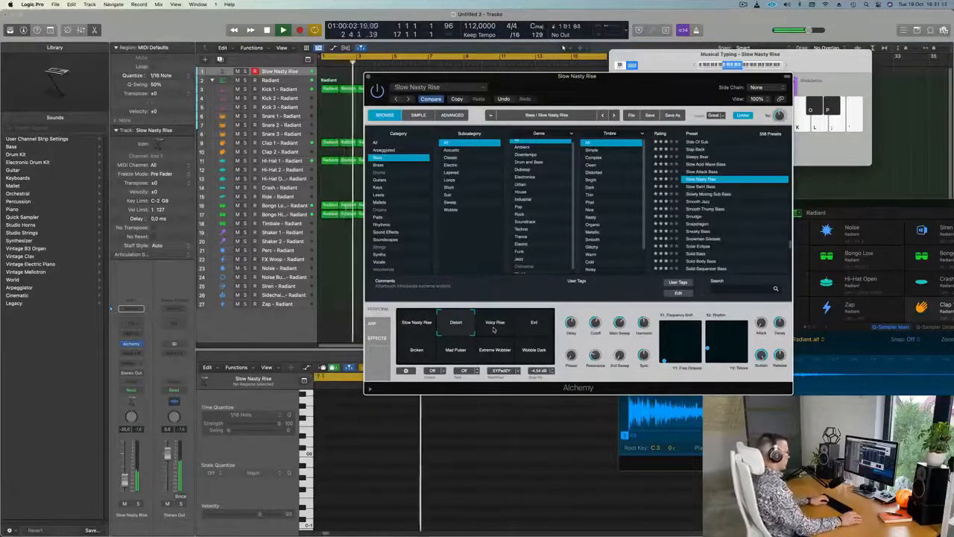
{"action": "left_click", "coordinate": [497, 327]}
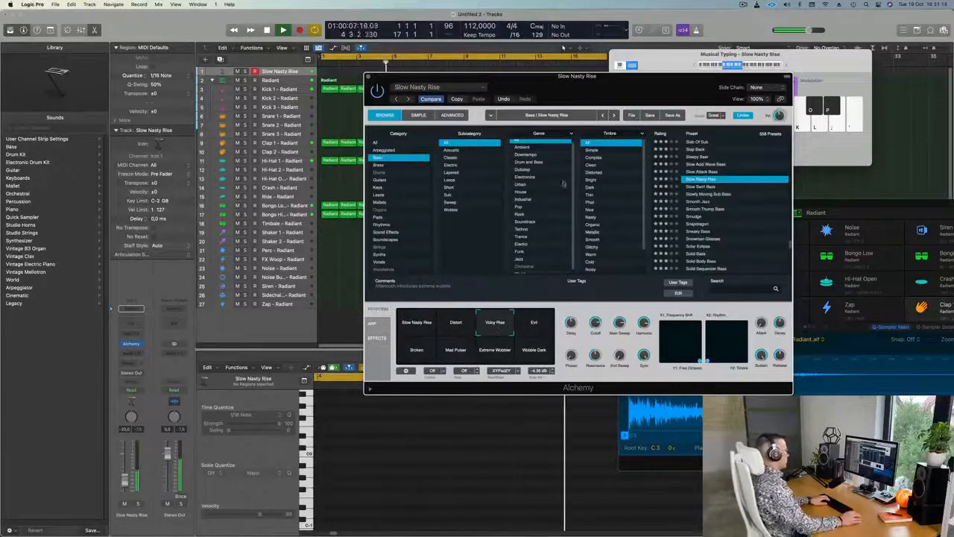
{"action": "left_click_drag", "start_coordinate": [640, 82], "coordinate": [693, 138]}
{"action": "left_click", "coordinate": [593, 387]}
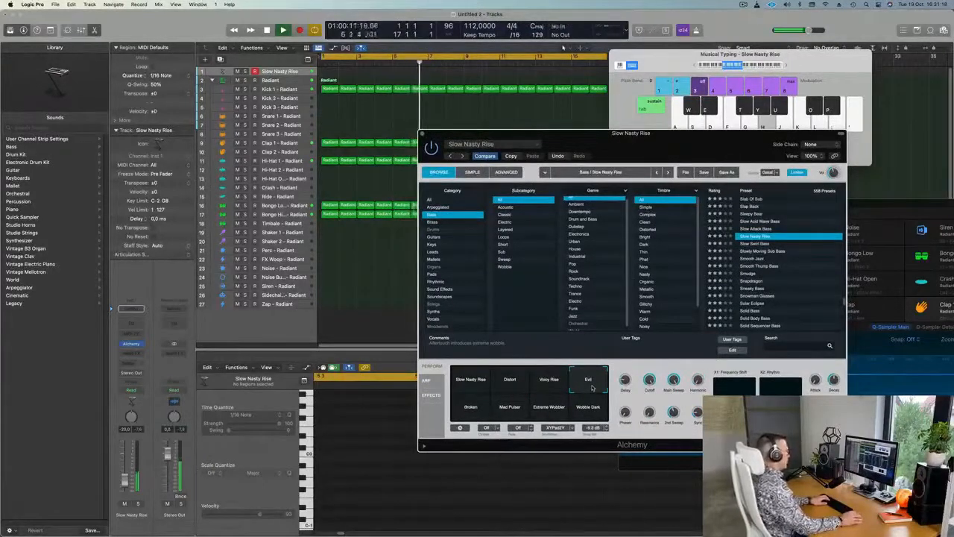
{"action": "left_click", "coordinate": [468, 411]}
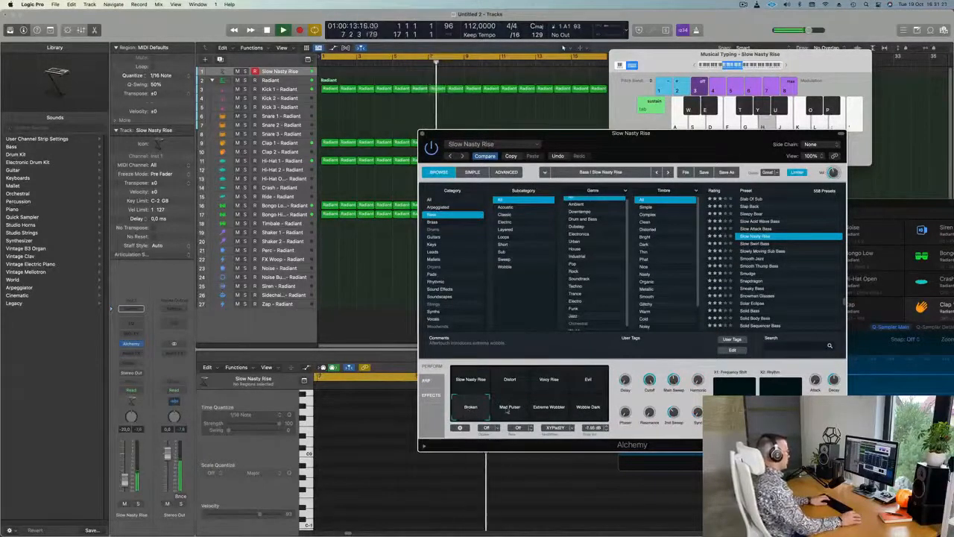
{"action": "left_click", "coordinate": [510, 408]}
{"action": "left_click", "coordinate": [549, 408]}
{"action": "left_click", "coordinate": [580, 409]}
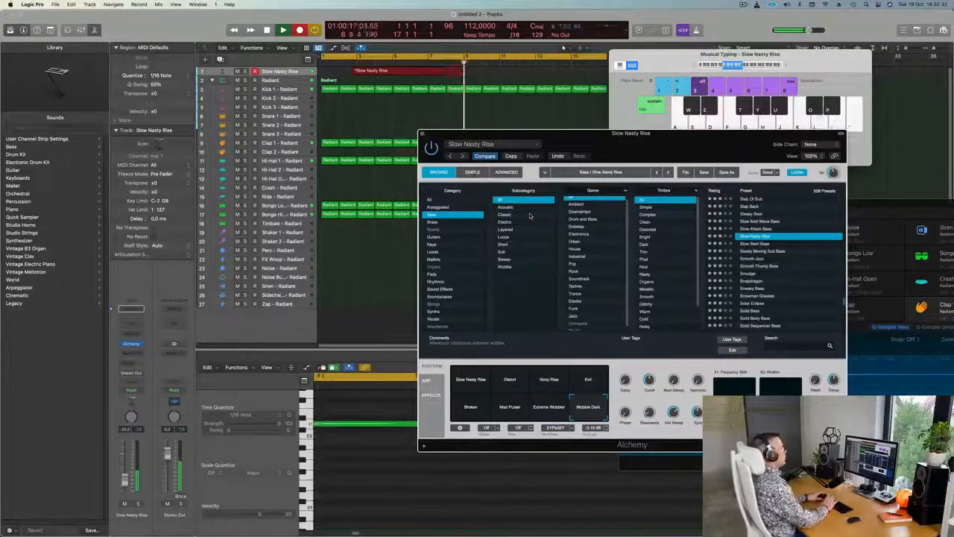
Finish recording the bass take, keep only a four-bar region of it and move that region to bar 1.
{"action": "key", "text": "space"}
{"action": "left_click_drag", "start_coordinate": [394, 72], "coordinate": [426, 72]}
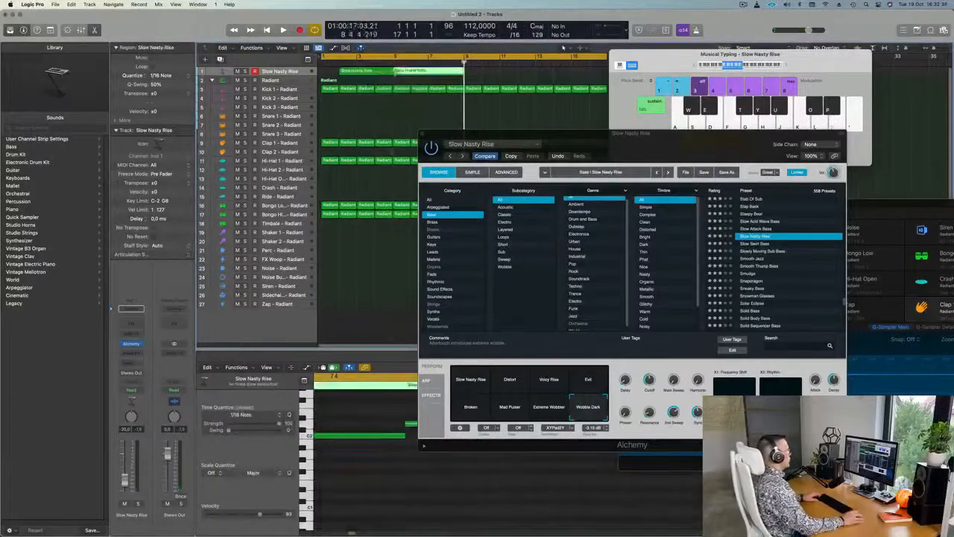
{"action": "left_click_drag", "start_coordinate": [365, 72], "coordinate": [340, 74]}
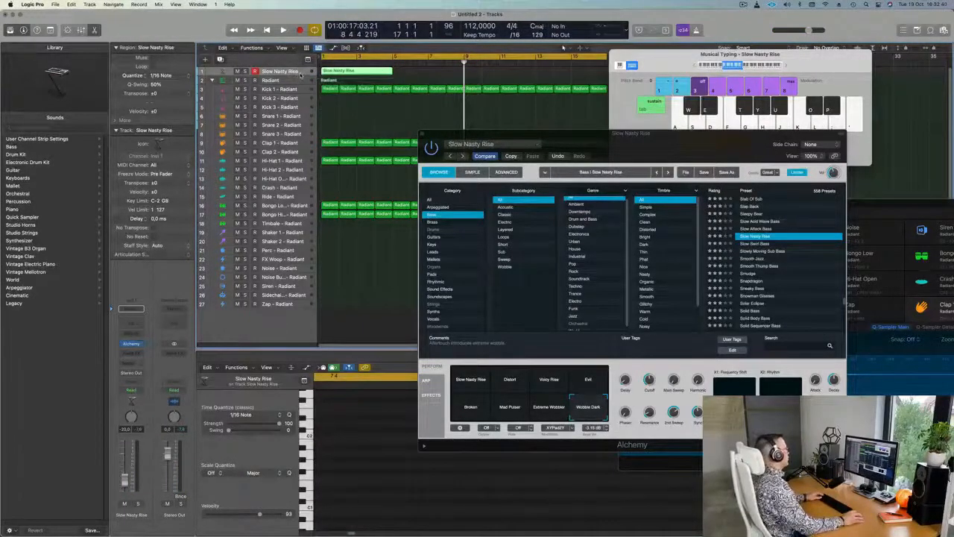
Show the bass region's notes in the Piano Roll and align the second and third notes to the starts of bars 3 and 4.
{"action": "key", "text": "ctrl+z"}
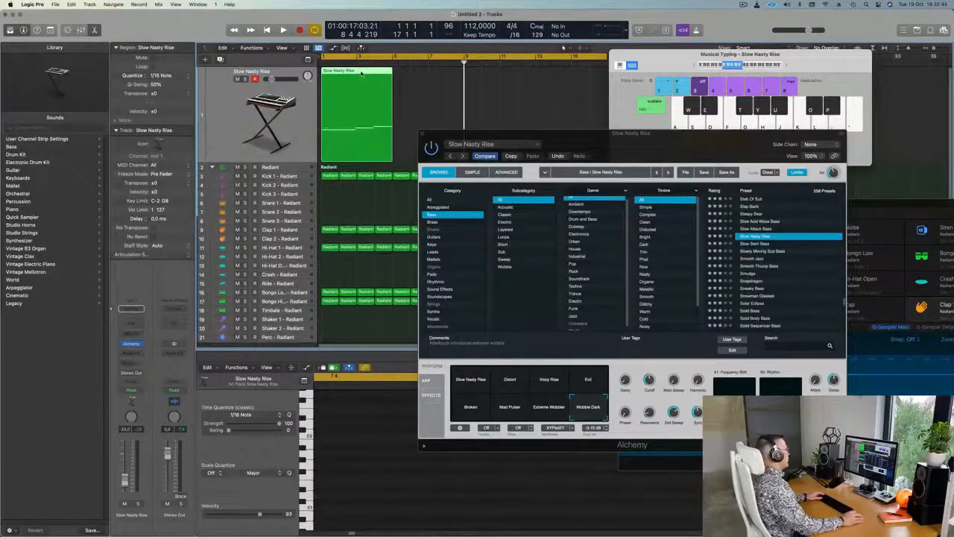
{"action": "key", "text": "e"}
{"action": "key", "text": "e"}
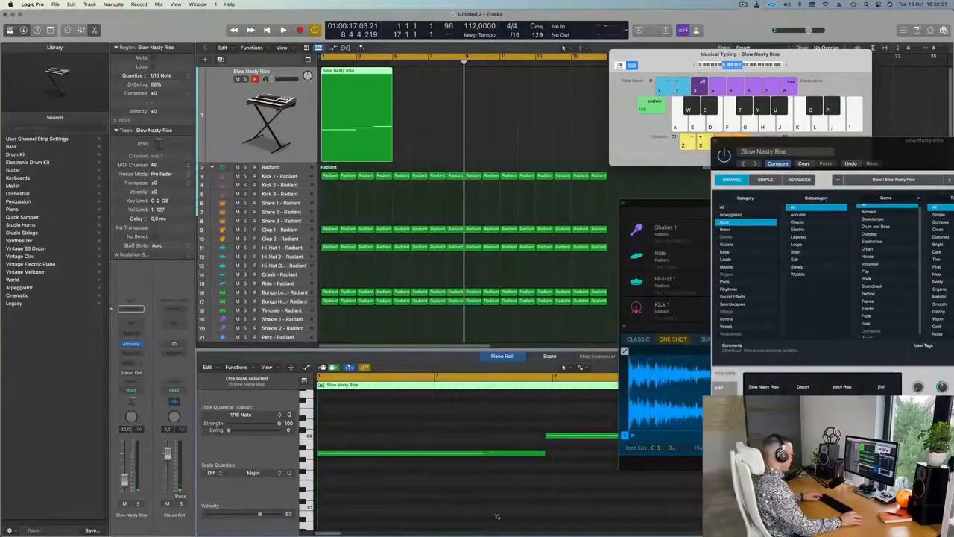
{"action": "key", "text": "super+a"}
{"action": "key", "text": "super+Left"}
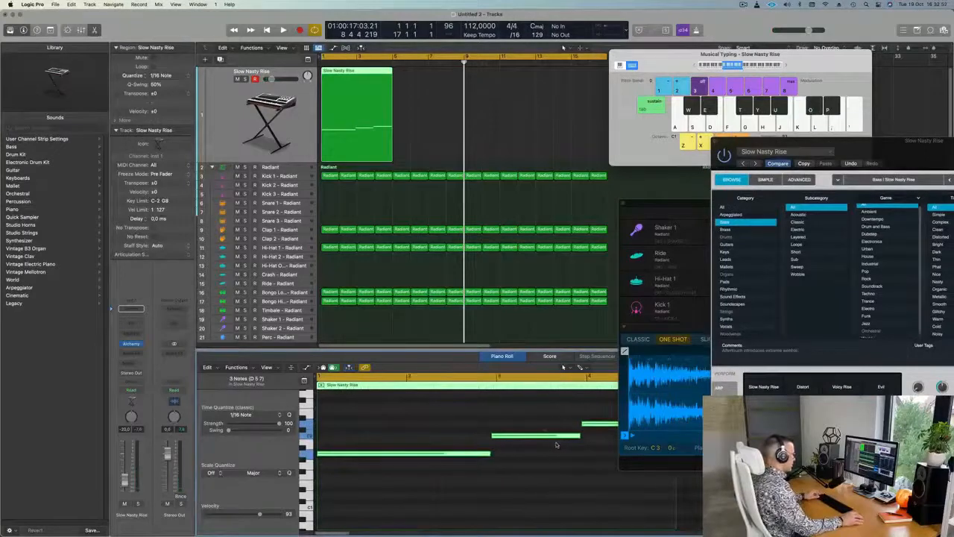
{"action": "left_click_drag", "start_coordinate": [545, 411], "coordinate": [589, 442]}
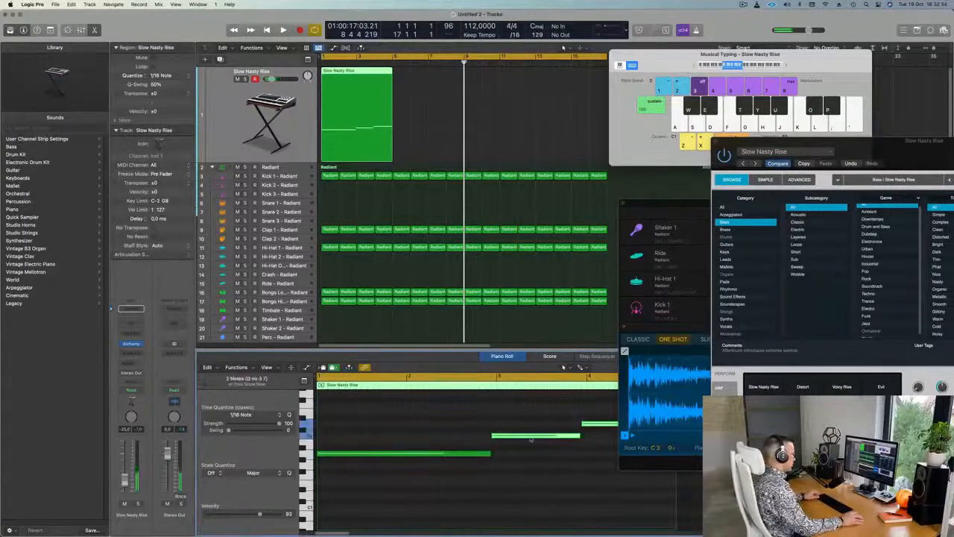
{"action": "key", "text": "super+Left"}
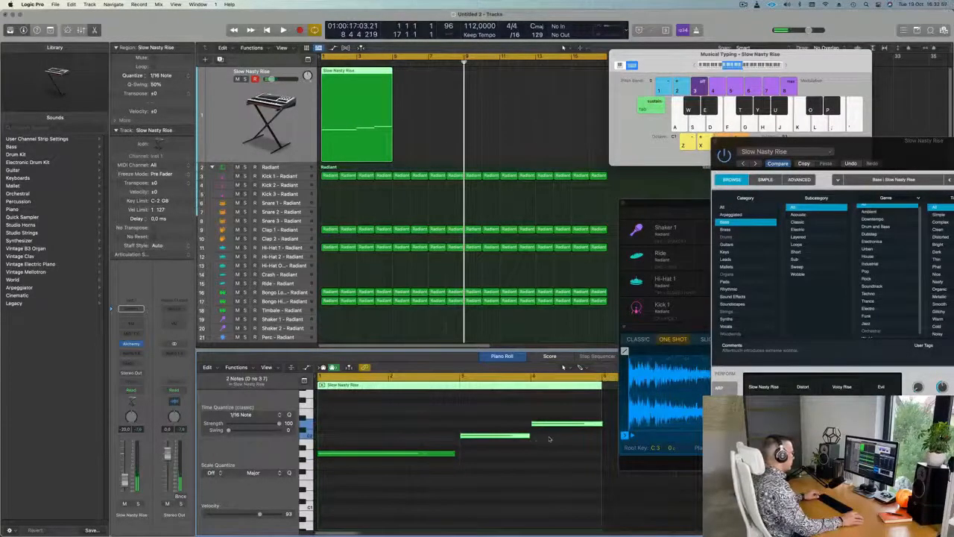
Trim the last bass note to end at bar 5 and extend the first note to a length of two bars.
{"action": "key", "text": "super+a"}
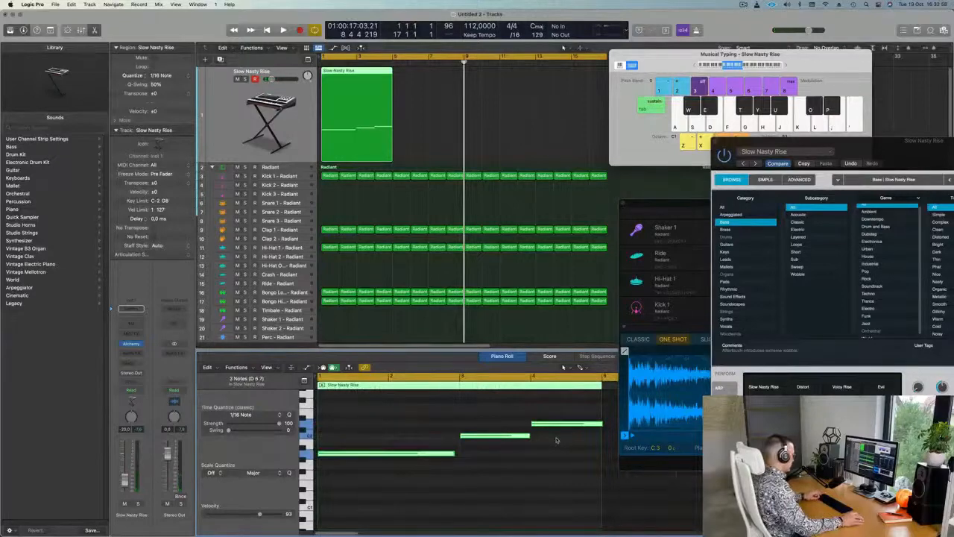
{"action": "left_click", "coordinate": [578, 441]}
{"action": "left_click_drag", "start_coordinate": [598, 423], "coordinate": [602, 423]}
{"action": "key", "text": "space"}
{"action": "left_click_drag", "start_coordinate": [454, 452], "coordinate": [459, 452]}
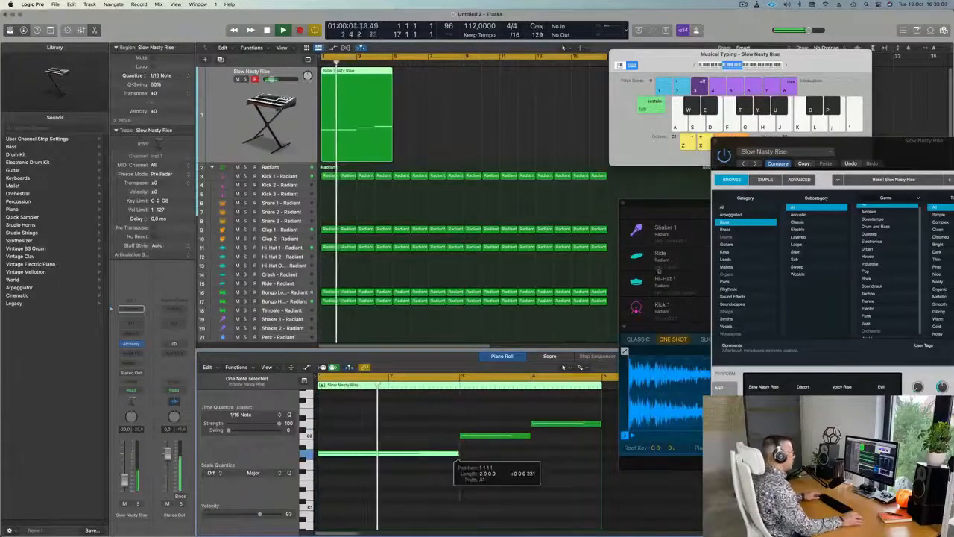
Adjust Alchemy's Main Sweep, restart playback and repeat the four-bar Slow Nasty Rise region three times to fill bars 1 to 16.
{"action": "left_click_drag", "start_coordinate": [872, 157], "coordinate": [597, 125]}
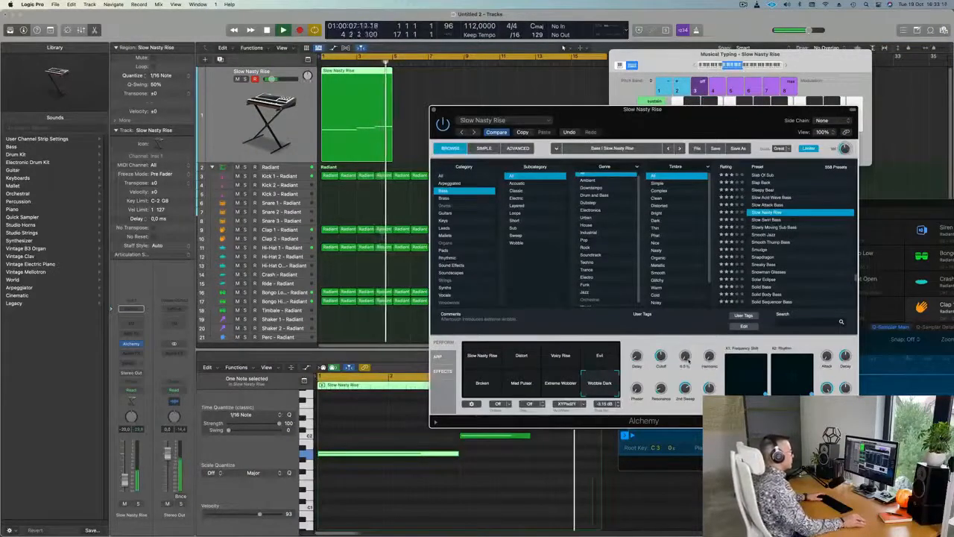
{"action": "key", "text": "Return"}
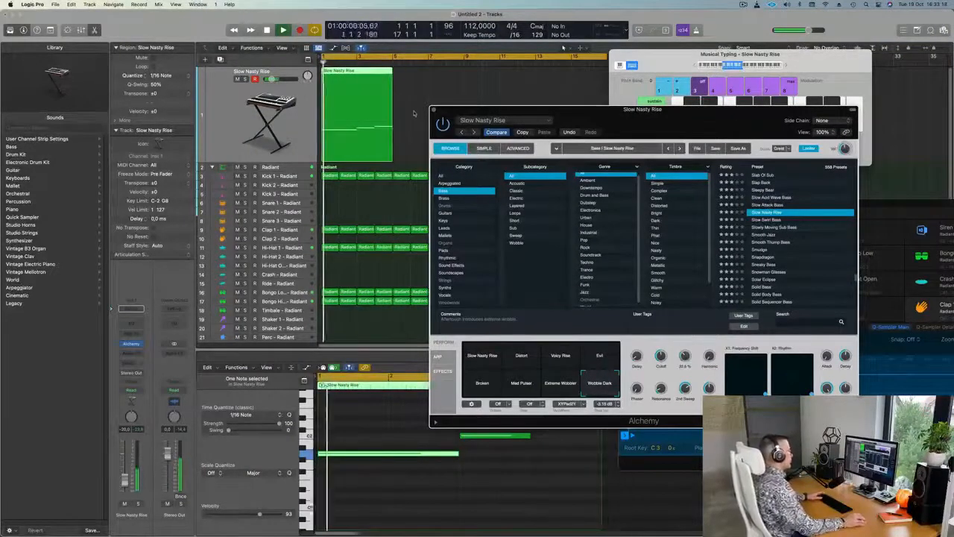
{"action": "left_click", "coordinate": [362, 97]}
{"action": "key", "text": "super+r"}
{"action": "key", "text": "super+r"}
{"action": "key", "text": "super+r"}
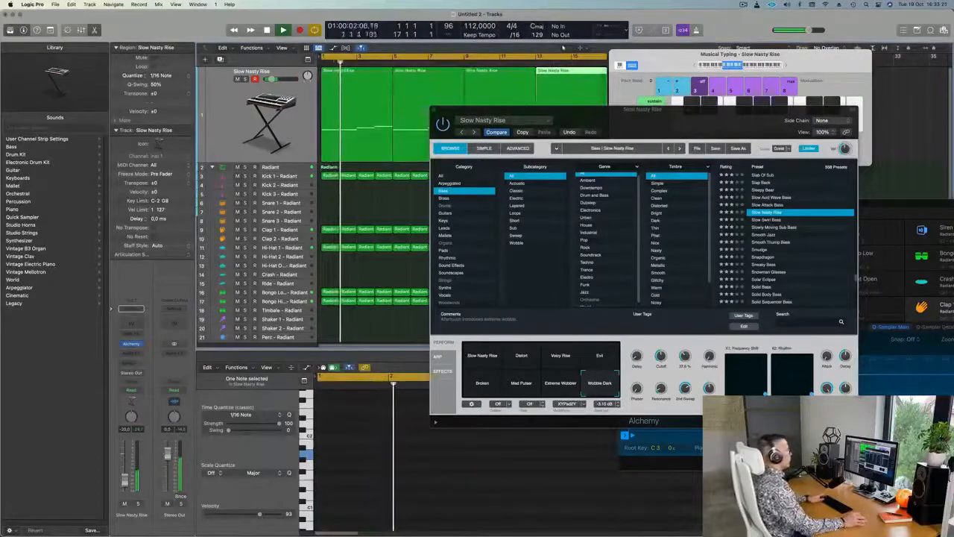
Move the Musical Typing keyboard and the Alchemy window clear of the regions and replay the bass part from the start.
{"action": "left_click_drag", "start_coordinate": [664, 55], "coordinate": [793, 65]}
{"action": "key", "text": "space"}
{"action": "left_click_drag", "start_coordinate": [668, 119], "coordinate": [680, 103]}
{"action": "key", "text": "Return"}
{"action": "key", "text": "space"}
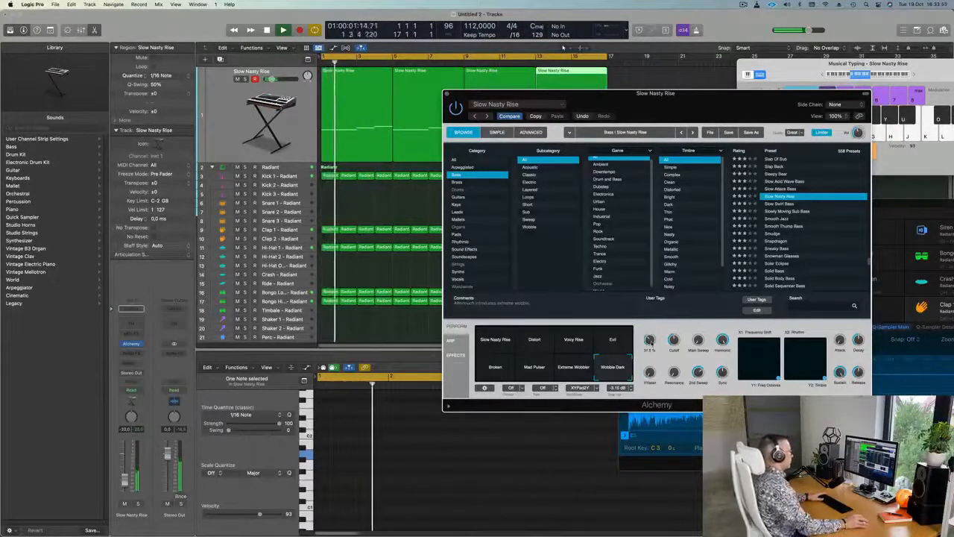
{"action": "left_click_drag", "start_coordinate": [720, 110], "coordinate": [640, 130]}
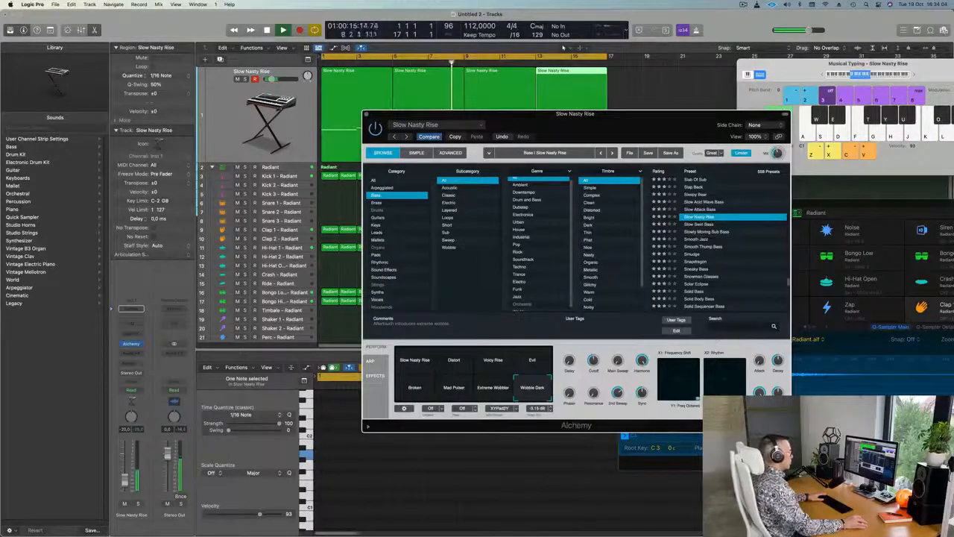
{"action": "key", "text": "space"}
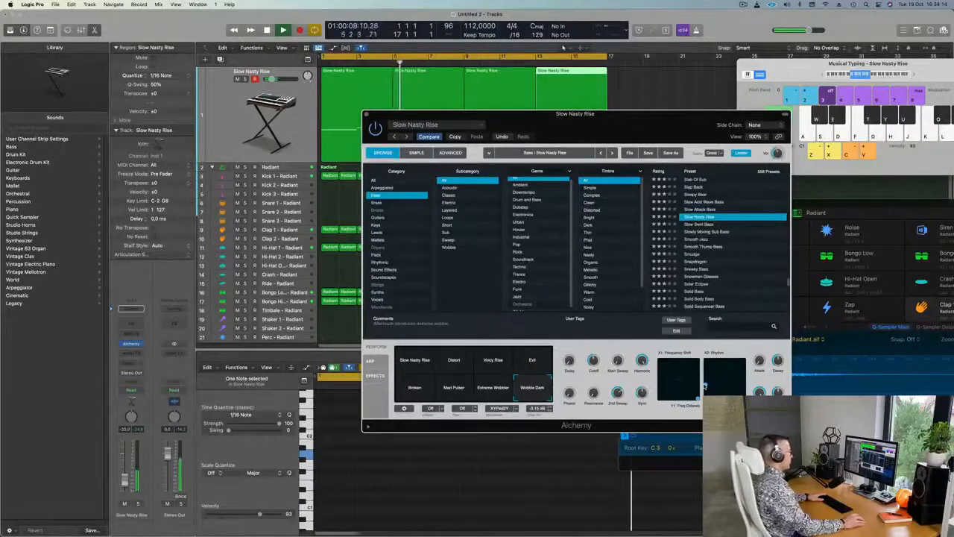
{"action": "left_click_drag", "start_coordinate": [521, 113], "coordinate": [652, 117]}
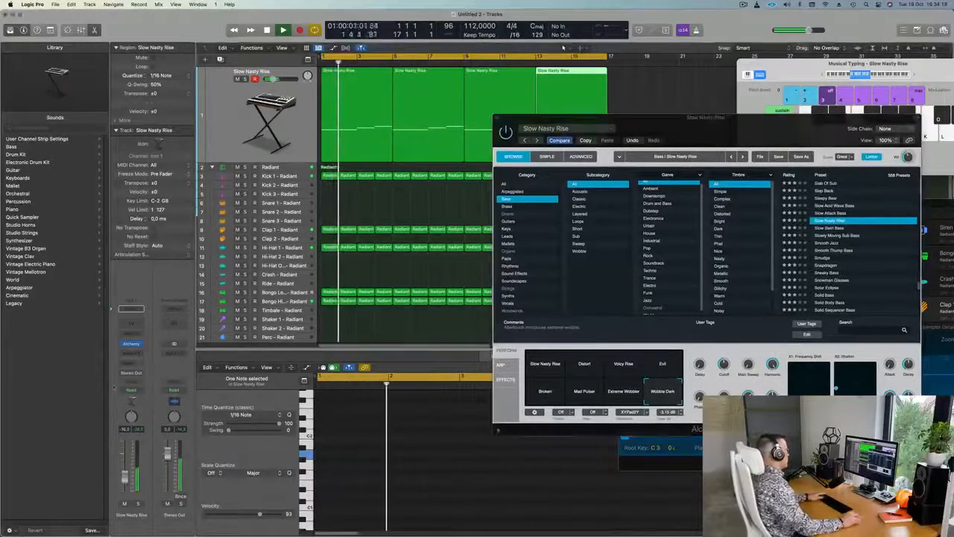
Insert a Compressor on the Slow Nasty Rise track and set its side chain source to Kick 1 - Radiant.
{"action": "left_click", "coordinate": [131, 351]}
{"action": "mouse_move", "coordinate": [150, 374]}
{"action": "left_click", "coordinate": [191, 374]}
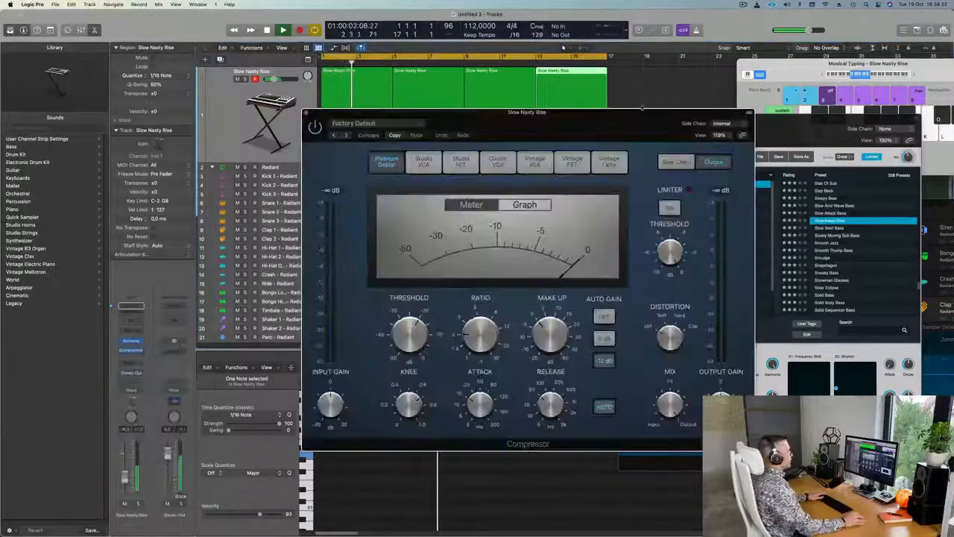
{"action": "left_click", "coordinate": [722, 124]}
{"action": "mouse_move", "coordinate": [722, 149]}
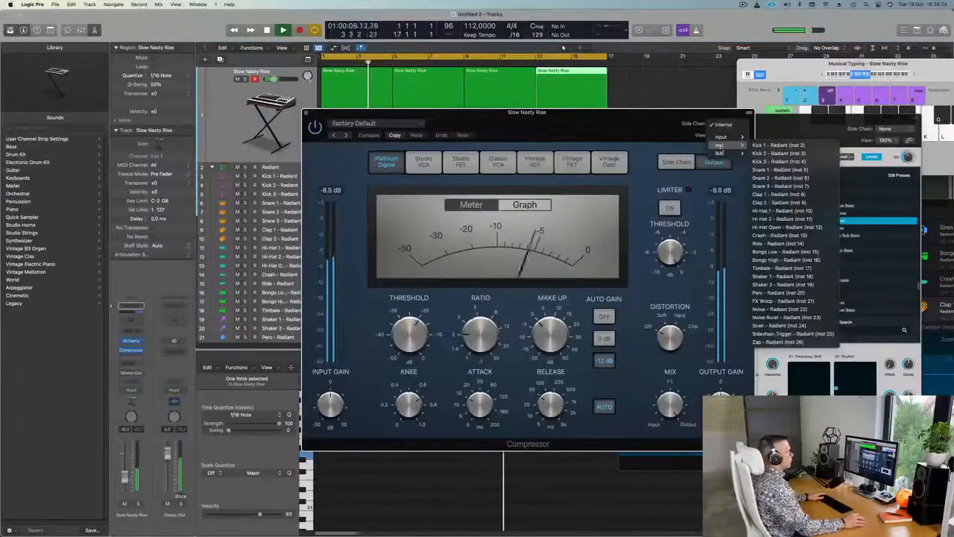
{"action": "left_click", "coordinate": [779, 145]}
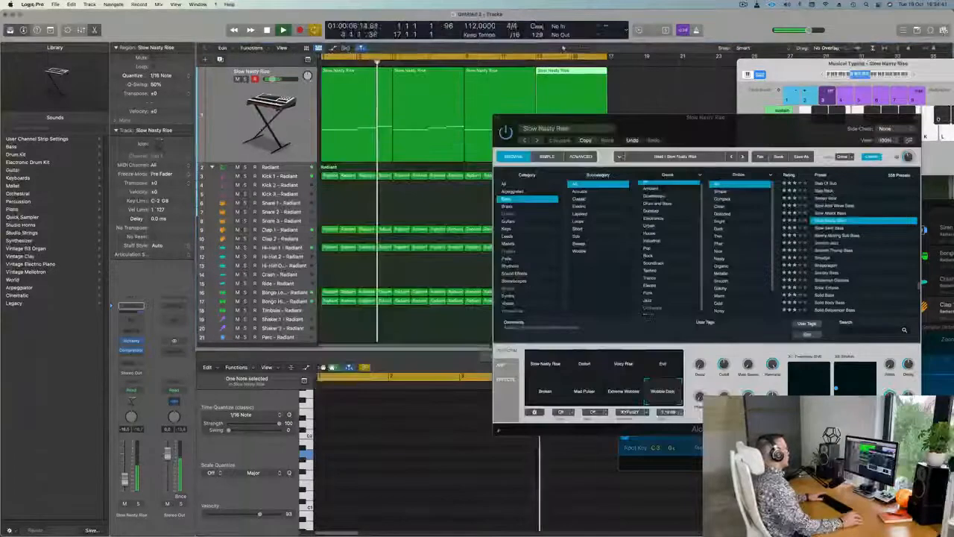
Duplicate the Slow Nasty Rise track, copying its four regions onto the new track, and mute the original track.
{"action": "key", "text": "super+d"}
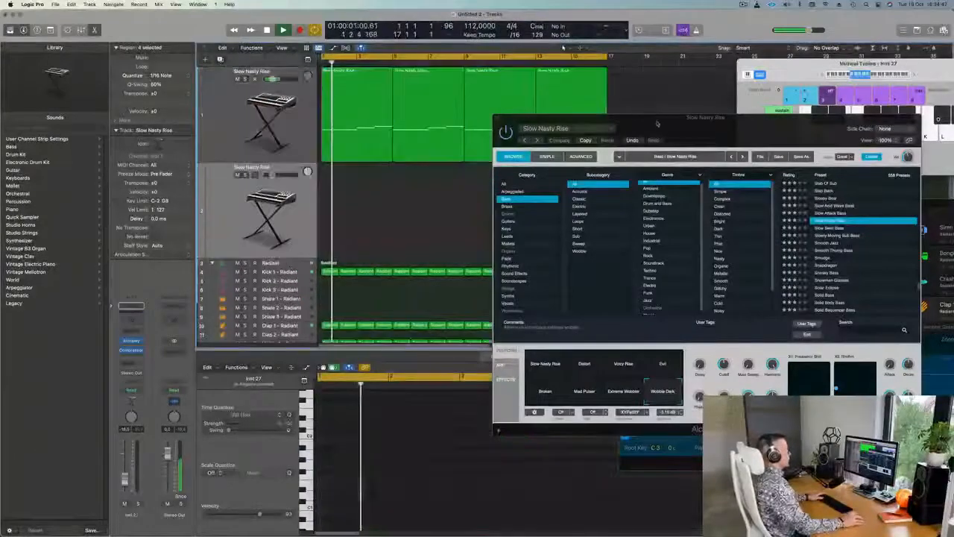
{"action": "left_click_drag", "start_coordinate": [492, 188], "coordinate": [685, 97]}
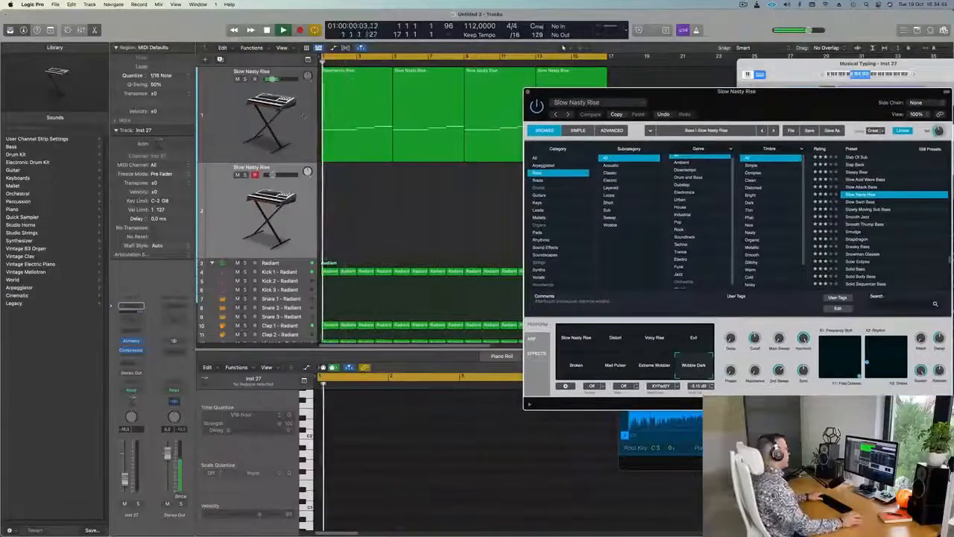
{"action": "left_click", "coordinate": [372, 110]}
{"action": "left_click_drag", "start_coordinate": [373, 72], "coordinate": [373, 168]}
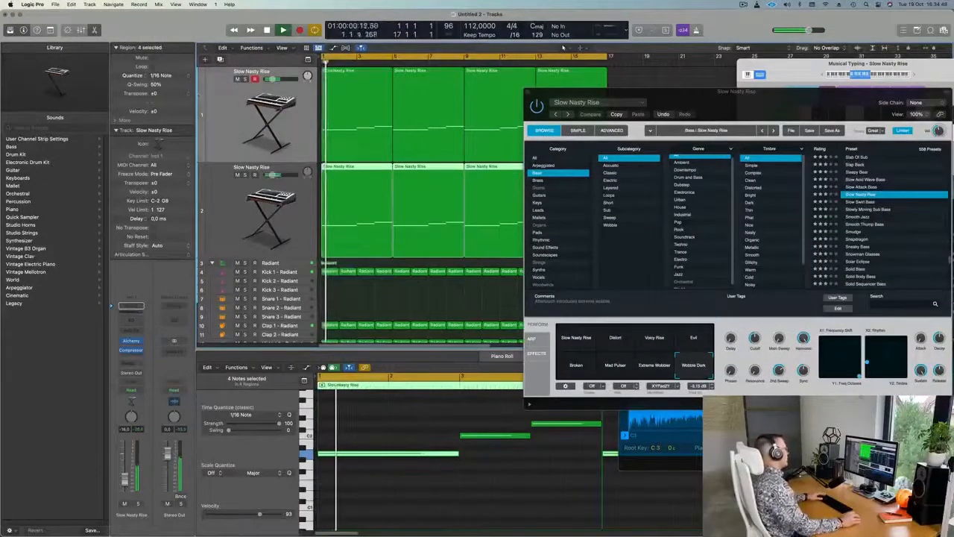
{"action": "key", "text": "ctrl+m"}
{"action": "key", "text": "Down"}
Open Alchemy on the duplicated bass track and load the Slowly Moving Sub Bass preset.
{"action": "key", "text": "super+Left"}
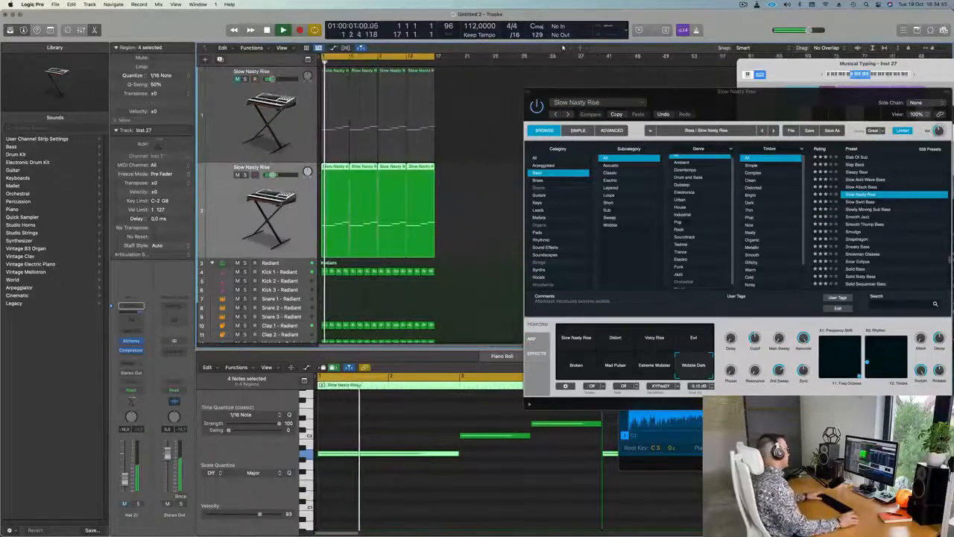
{"action": "key", "text": "super+Left"}
{"action": "left_click", "coordinate": [131, 341]}
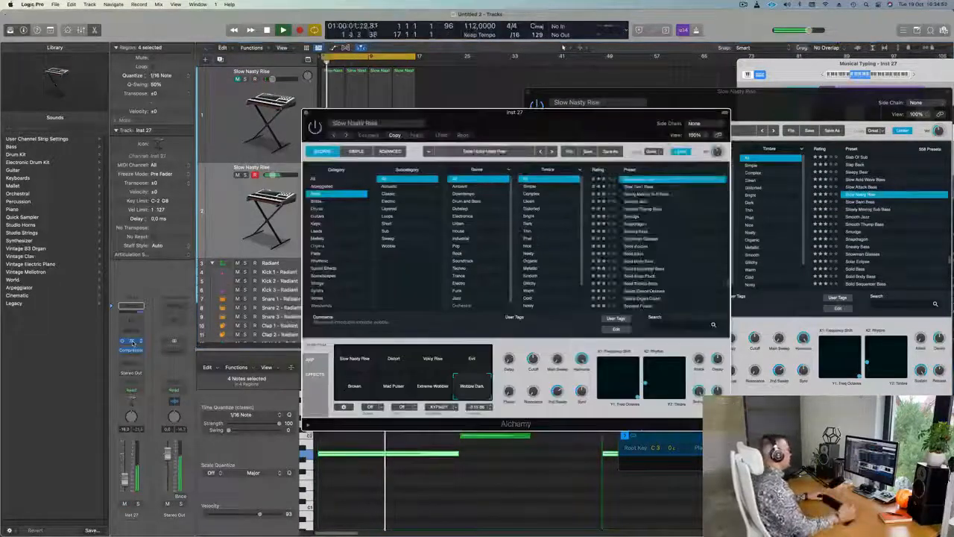
{"action": "left_click_drag", "start_coordinate": [591, 107], "coordinate": [595, 125]}
{"action": "left_click", "coordinate": [447, 123]}
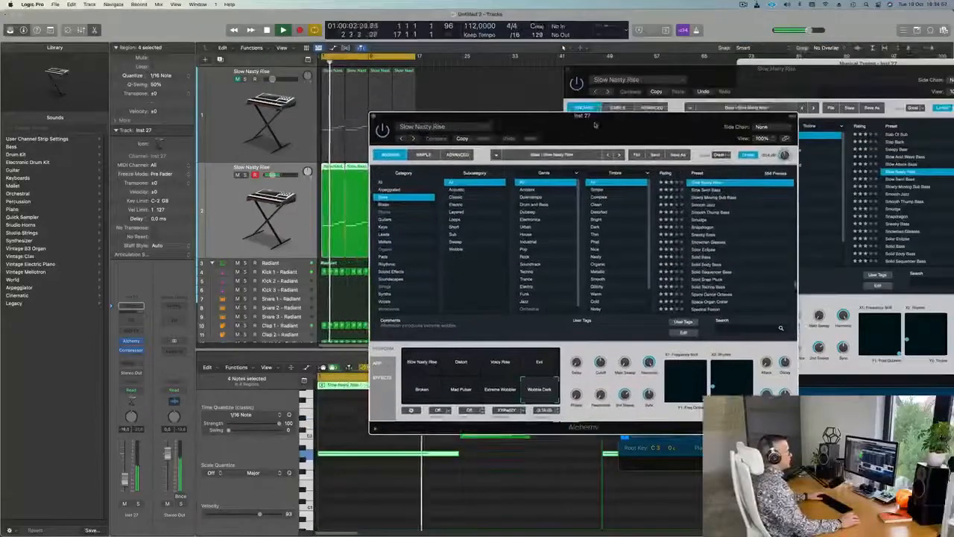
{"action": "left_click", "coordinate": [703, 198]}
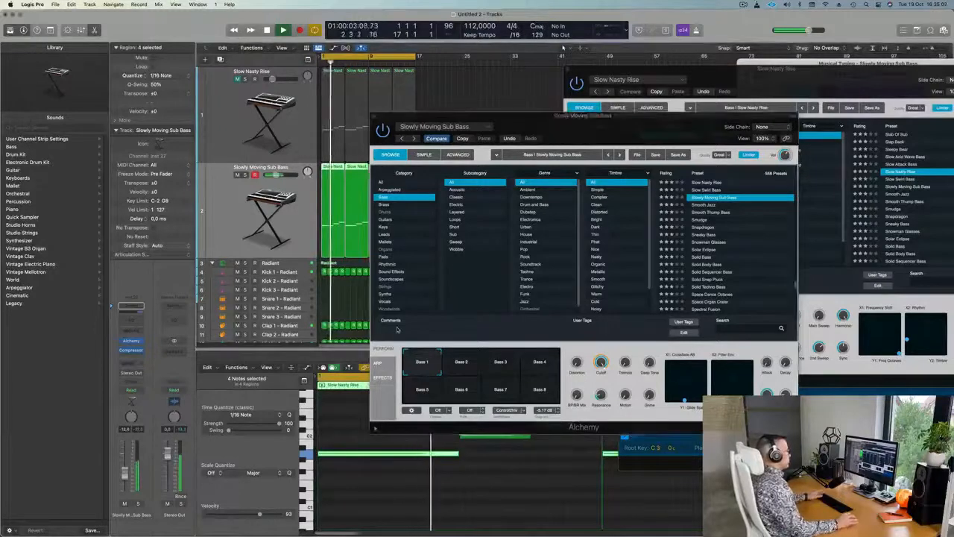
Audition the Bass 2, Bass 3, Bass 4, Bass 8 and Bass 5 variations of Slowly Moving Sub Bass.
{"action": "left_click", "coordinate": [462, 362]}
{"action": "left_click", "coordinate": [502, 365]}
{"action": "left_click", "coordinate": [538, 363]}
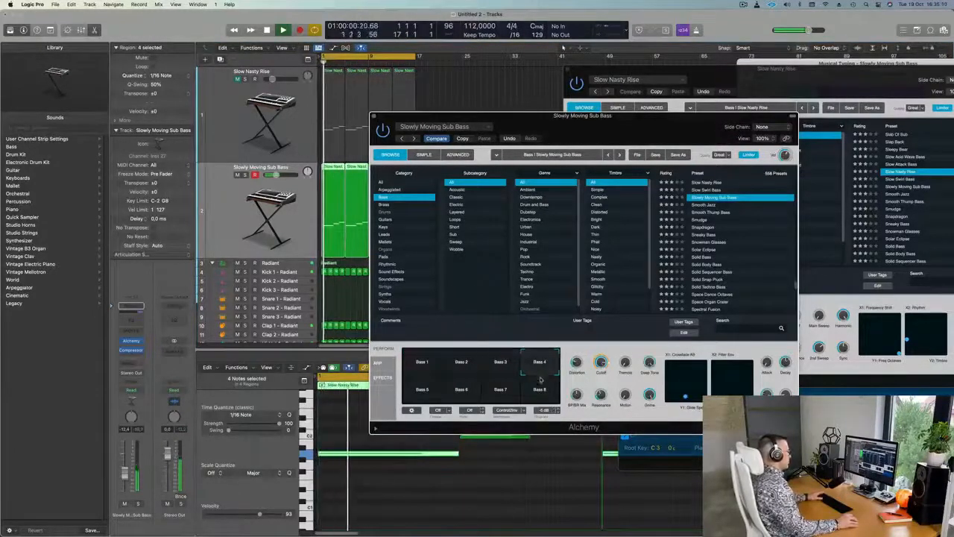
{"action": "left_click", "coordinate": [540, 391]}
{"action": "left_click", "coordinate": [423, 390]}
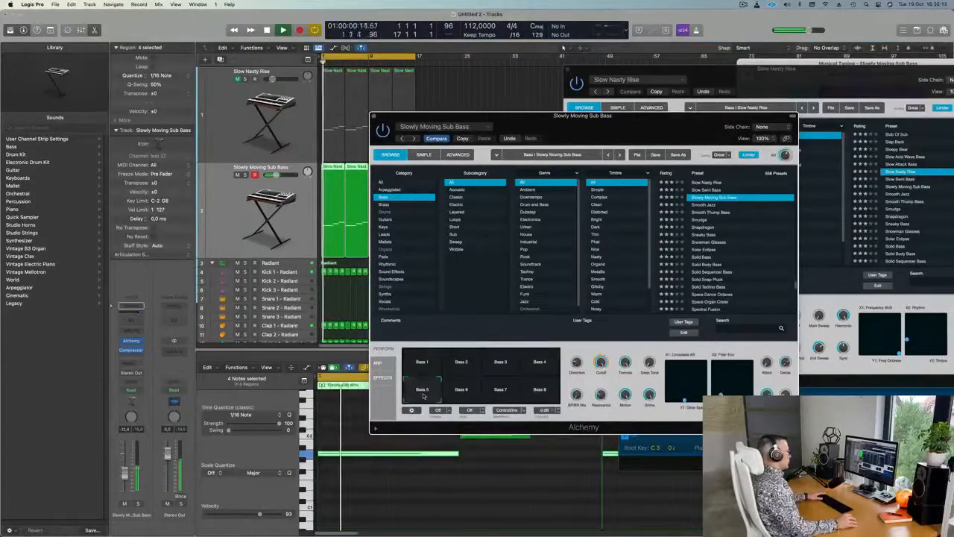
Try the Smudge and Solid Bass presets on the duplicated track, including Solid Bass's Drive Decay and Drive Decay 2 variations.
{"action": "left_click", "coordinate": [703, 221]}
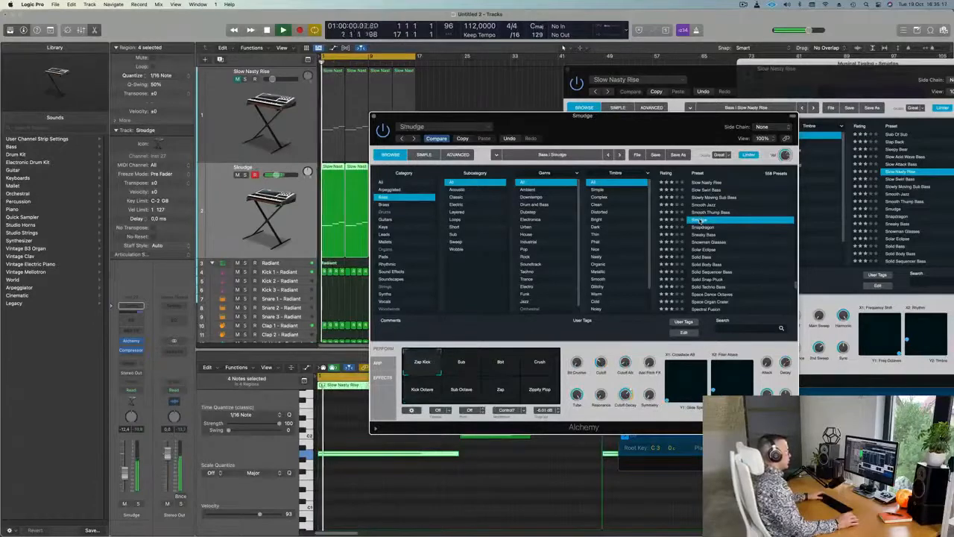
{"action": "key", "text": "space"}
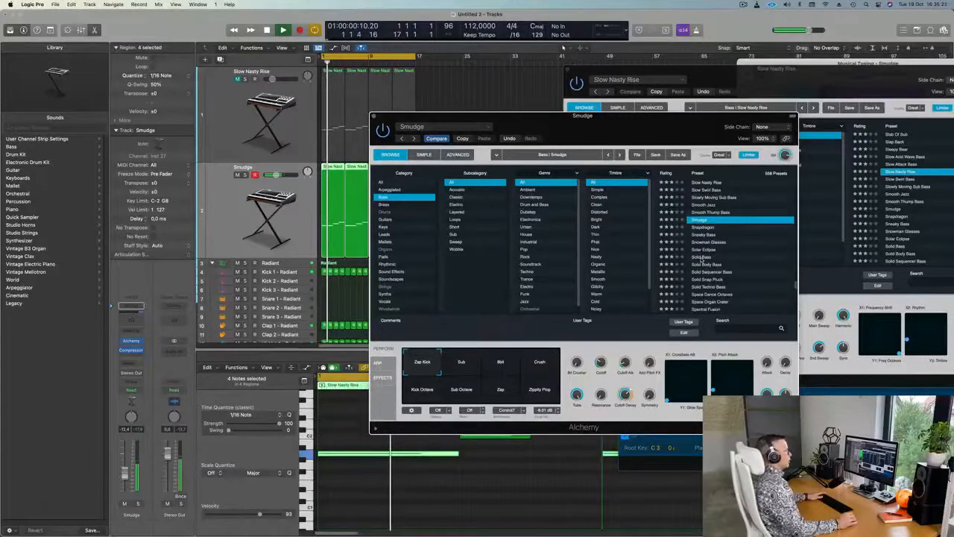
{"action": "left_click", "coordinate": [702, 257]}
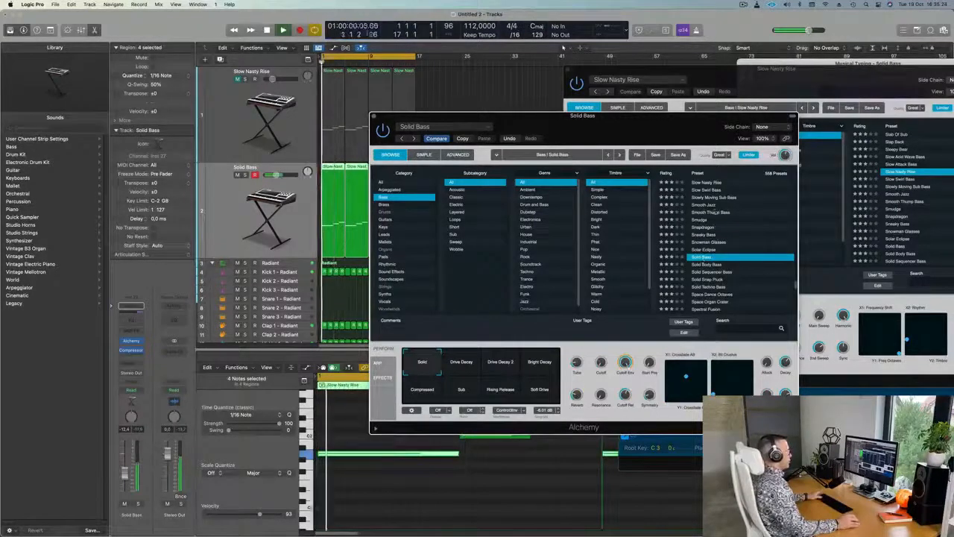
{"action": "left_click_drag", "start_coordinate": [629, 129], "coordinate": [664, 83]}
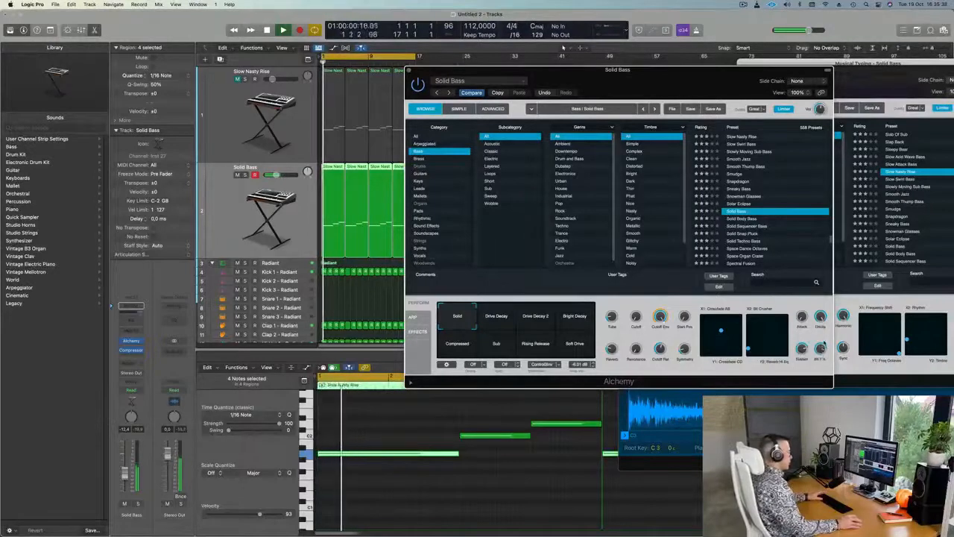
{"action": "left_click", "coordinate": [506, 320]}
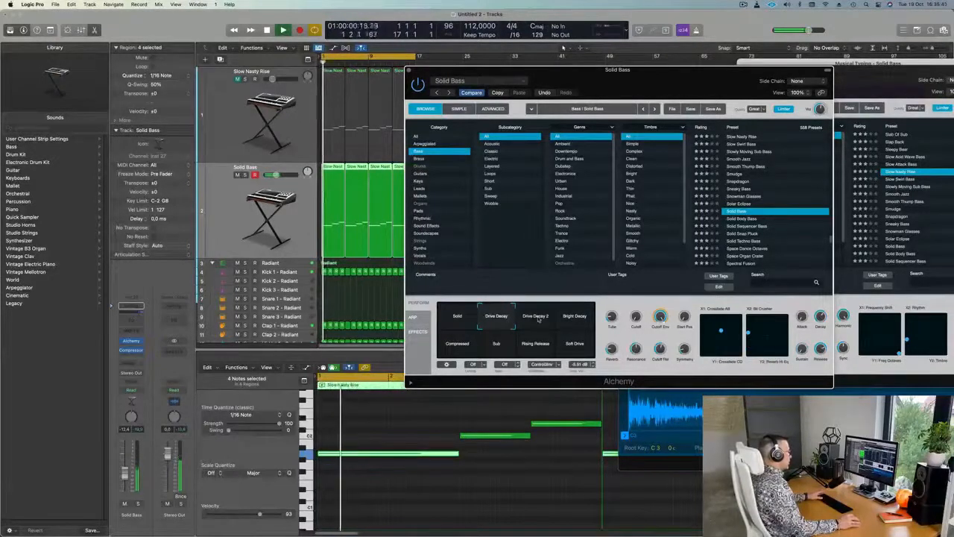
{"action": "left_click", "coordinate": [539, 319]}
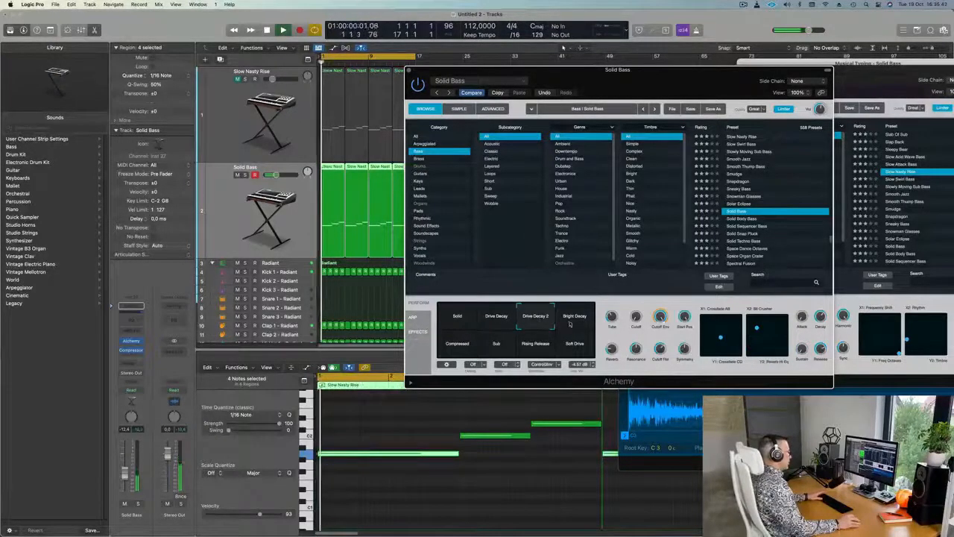
Try Solid Body Bass, Solid Snap Pluck and Solid Techno Bass, including the last preset's Snappy Sub and Sub Punch variations.
{"action": "left_click", "coordinate": [742, 220]}
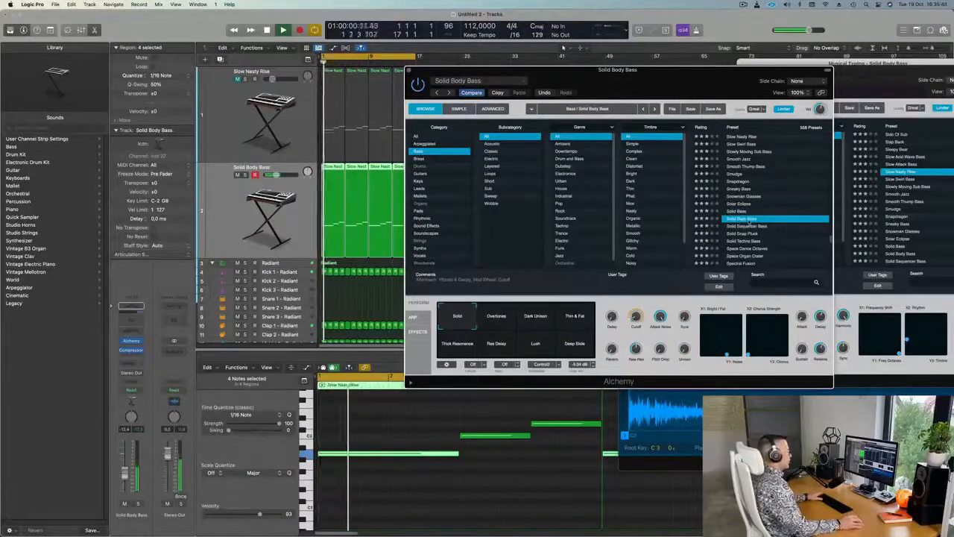
{"action": "left_click", "coordinate": [743, 234]}
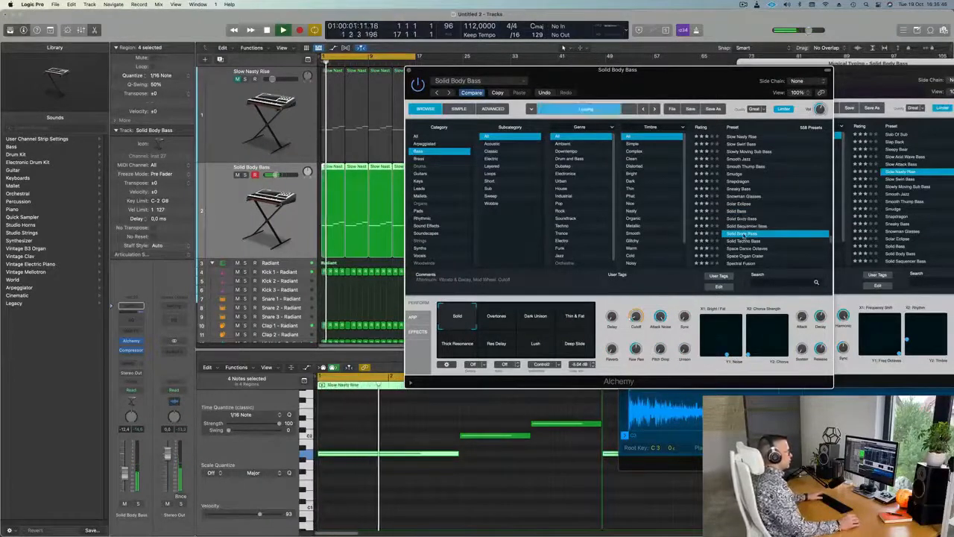
{"action": "scroll", "coordinate": [795, 218], "scroll_direction": "down", "scroll_amount": 5}
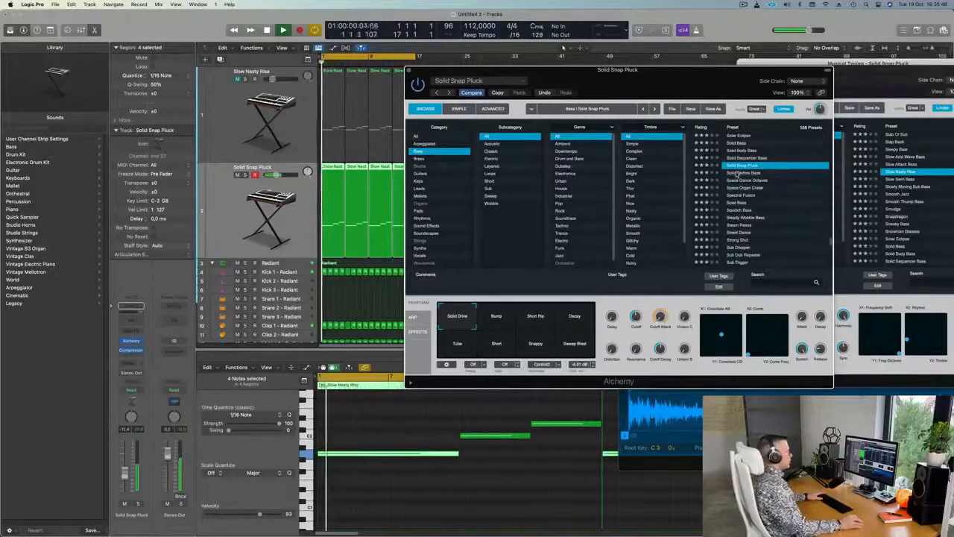
{"action": "left_click", "coordinate": [738, 173]}
{"action": "key", "text": "space"}
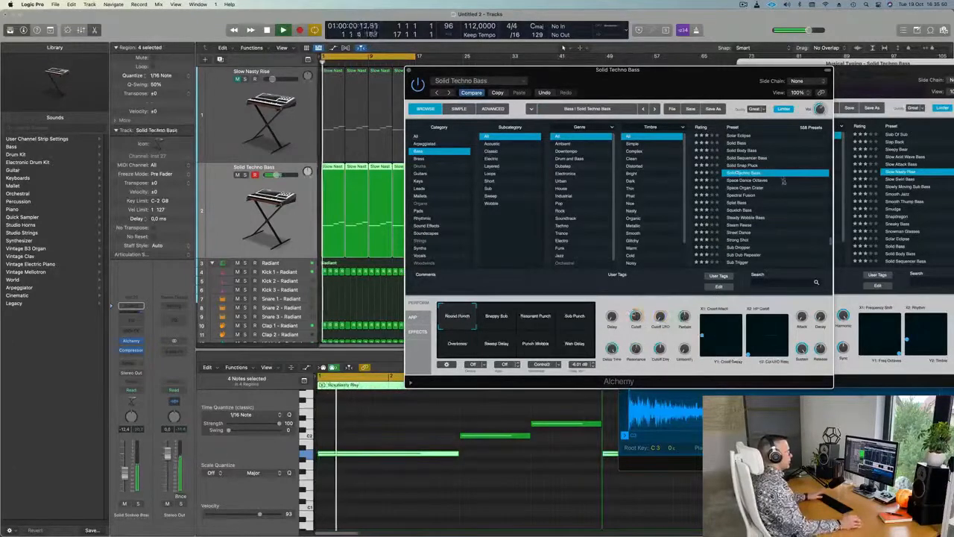
{"action": "scroll", "coordinate": [792, 188], "scroll_direction": "down", "scroll_amount": 1}
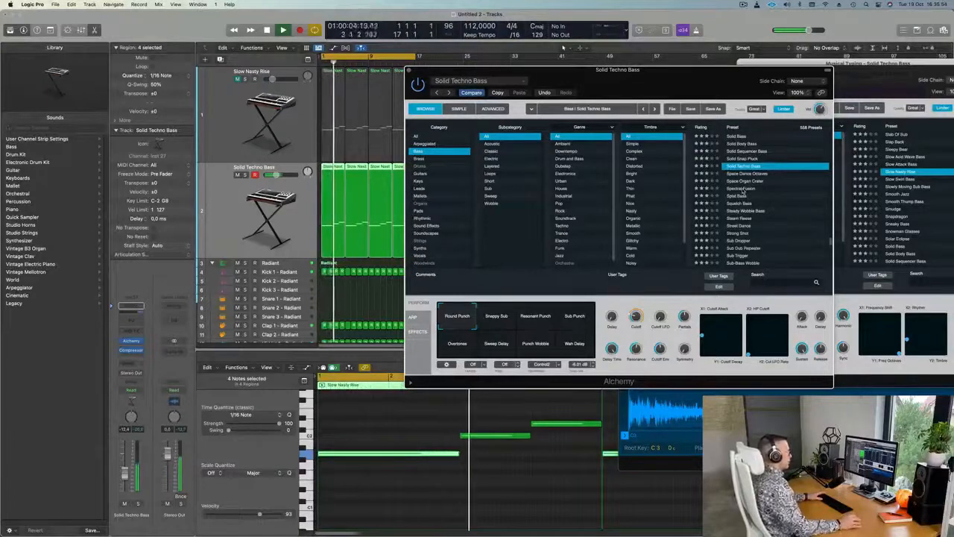
{"action": "left_click", "coordinate": [497, 321]}
{"action": "left_click", "coordinate": [575, 317]}
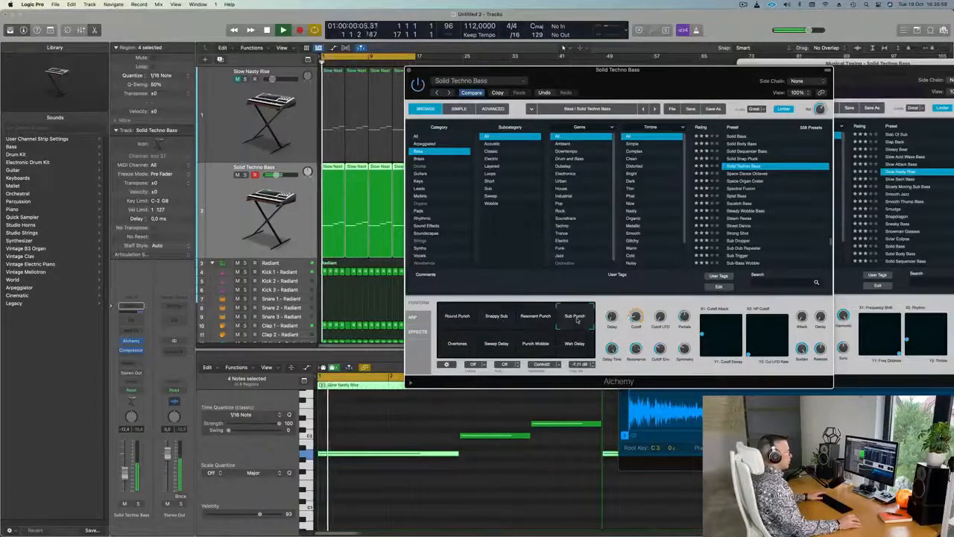
Audition the Steady Wobble Bass and Steam Reese presets on the duplicated track against the drums.
{"action": "left_click", "coordinate": [750, 211]}
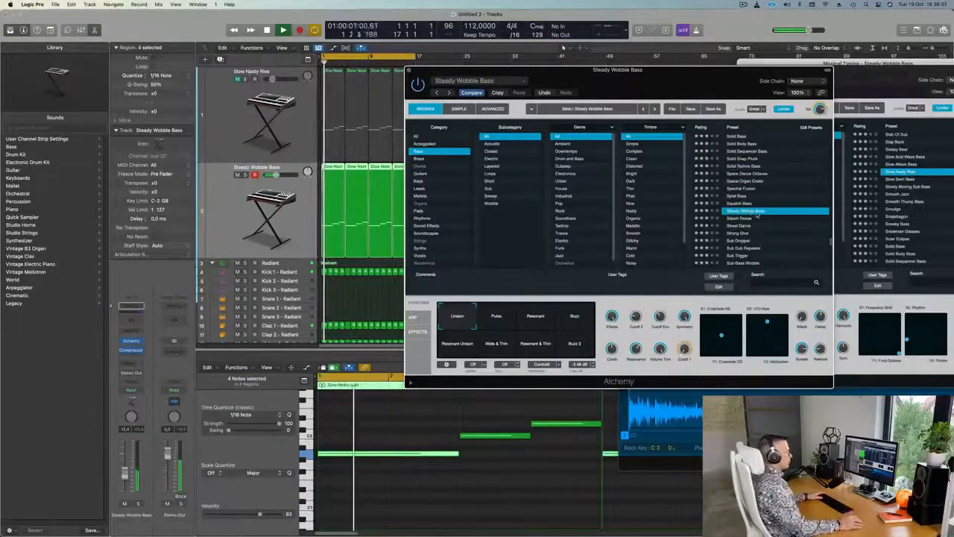
{"action": "scroll", "coordinate": [760, 211], "scroll_direction": "down", "scroll_amount": 4}
{"action": "left_click", "coordinate": [742, 160]}
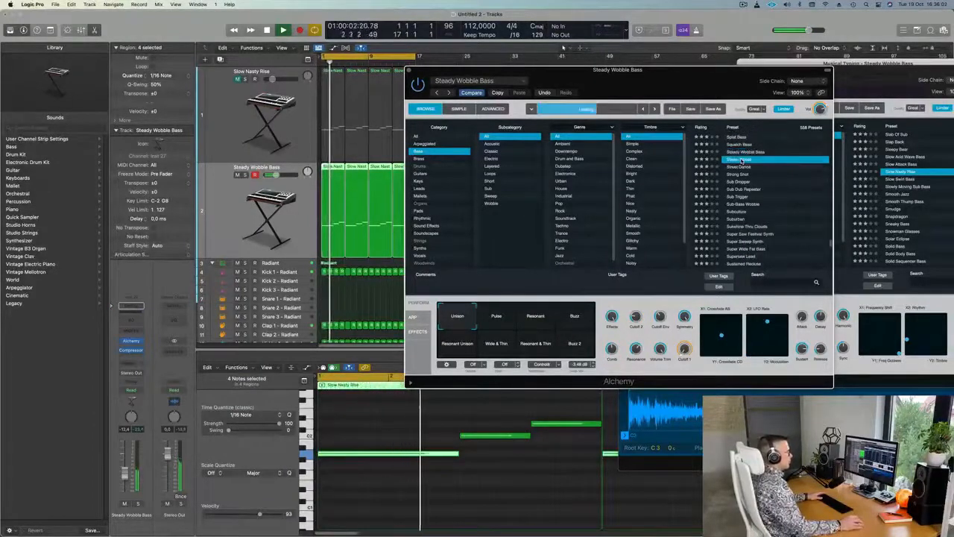
{"action": "left_click_drag", "start_coordinate": [656, 70], "coordinate": [687, 73]}
{"action": "key", "text": "space"}
{"action": "key", "text": "space"}
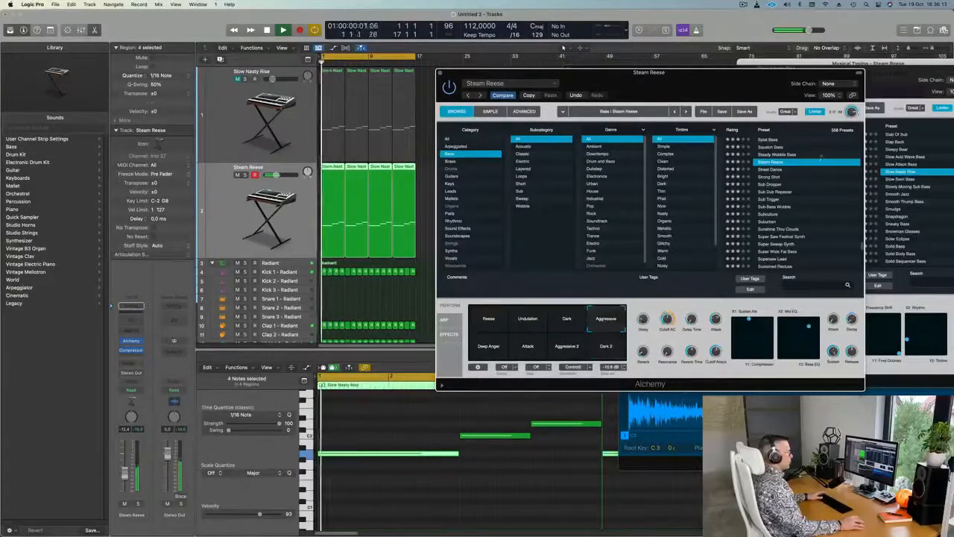
Audition the Street Dance, Sub Dub Repeater and Subculture bass presets on the duplicated track against the drums.
{"action": "left_click", "coordinate": [772, 170]}
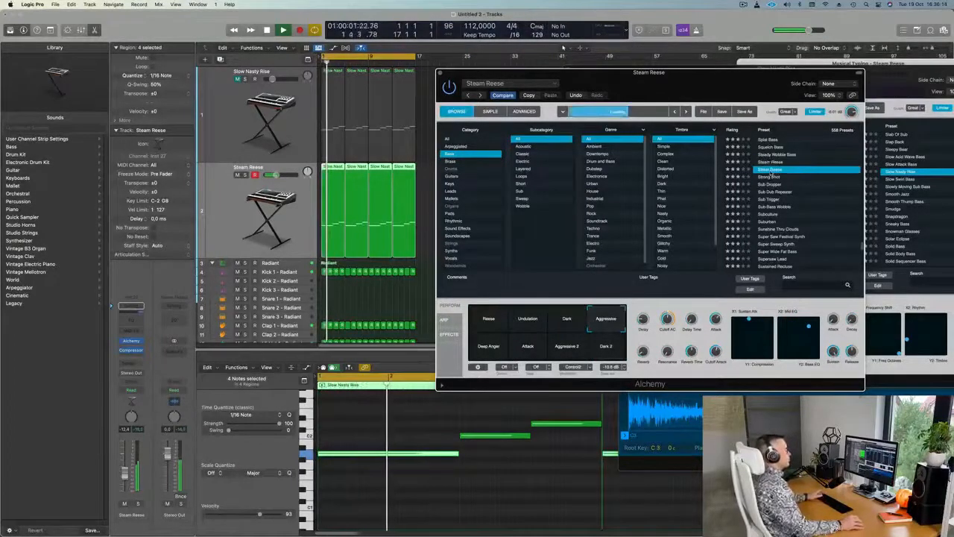
{"action": "scroll", "coordinate": [779, 173], "scroll_direction": "down", "scroll_amount": 1}
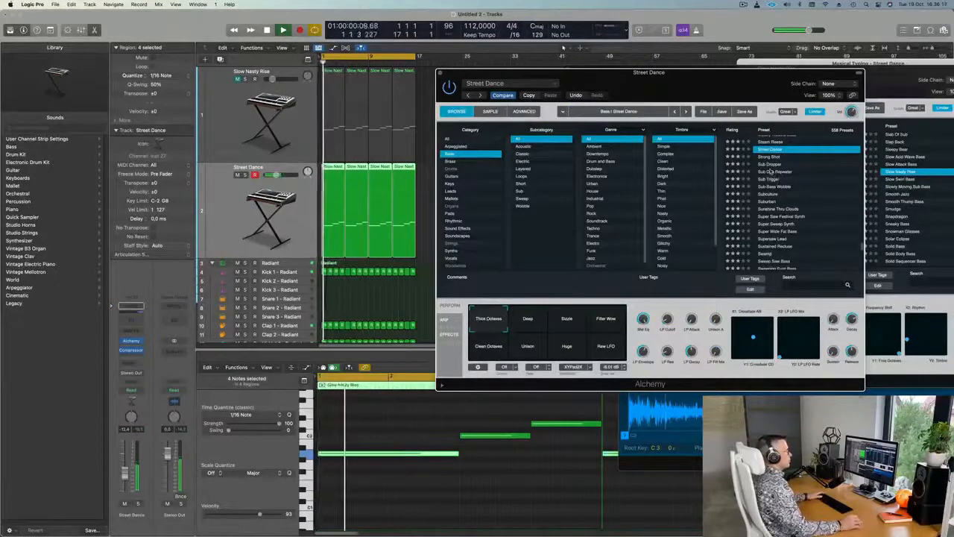
{"action": "left_click", "coordinate": [771, 172]}
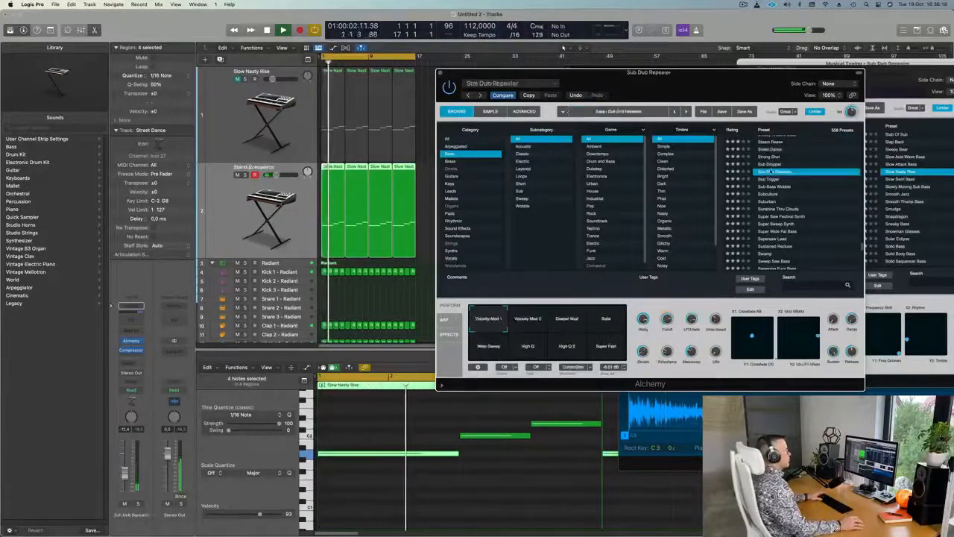
{"action": "scroll", "coordinate": [805, 173], "scroll_direction": "down", "scroll_amount": 1}
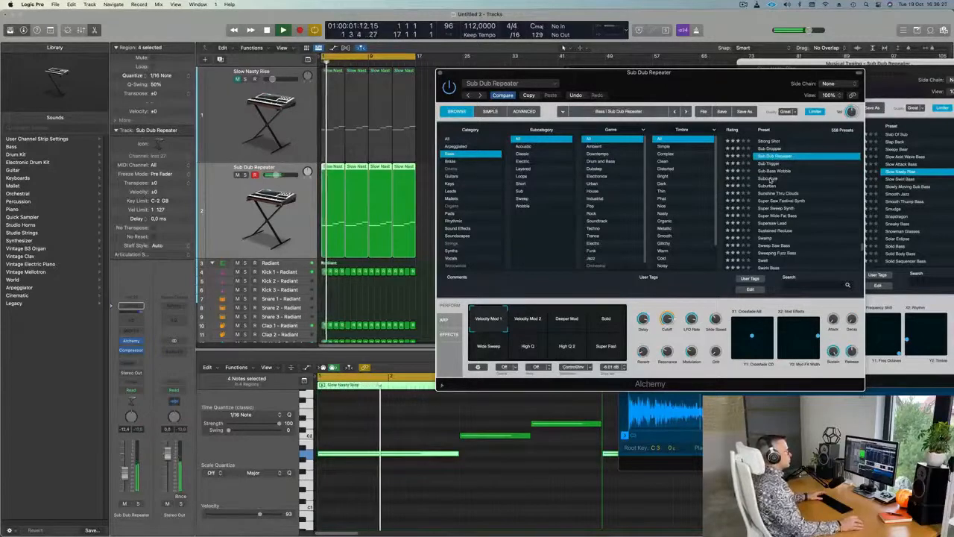
{"action": "left_click", "coordinate": [771, 179]}
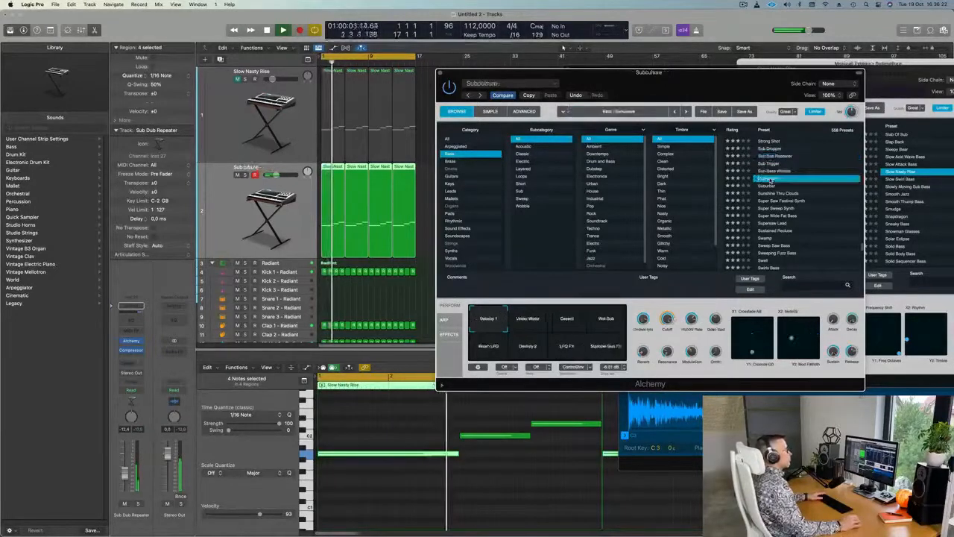
{"action": "scroll", "coordinate": [771, 179], "scroll_direction": "down", "scroll_amount": 1}
Try the Suburban preset with its S&H 1, Drippy FX, Metal FX, Space Synth and Warm Resonance variations.
{"action": "left_click", "coordinate": [767, 181]}
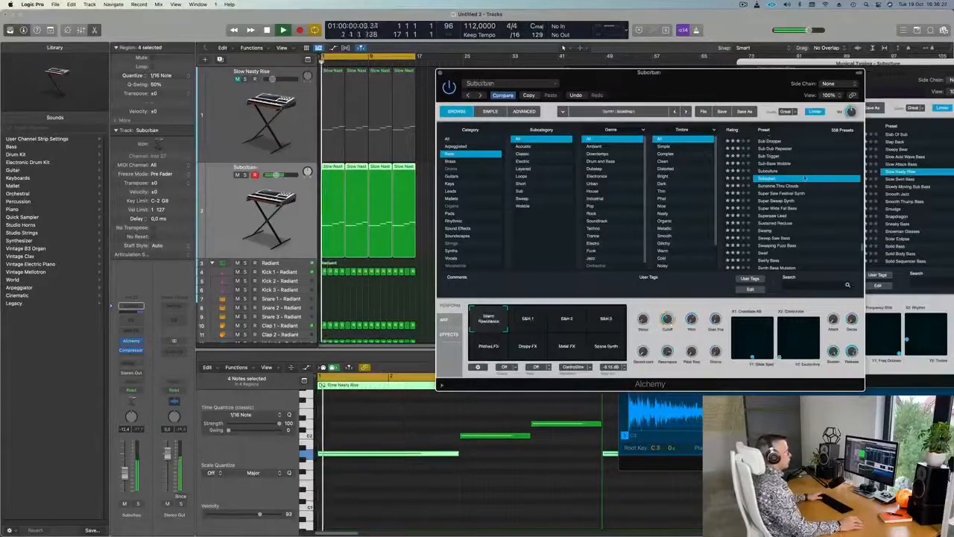
{"action": "left_click", "coordinate": [527, 321]}
{"action": "left_click", "coordinate": [529, 347]}
{"action": "left_click", "coordinate": [568, 348]}
{"action": "left_click", "coordinate": [605, 347]}
{"action": "left_click", "coordinate": [489, 319]}
{"action": "key", "text": "space"}
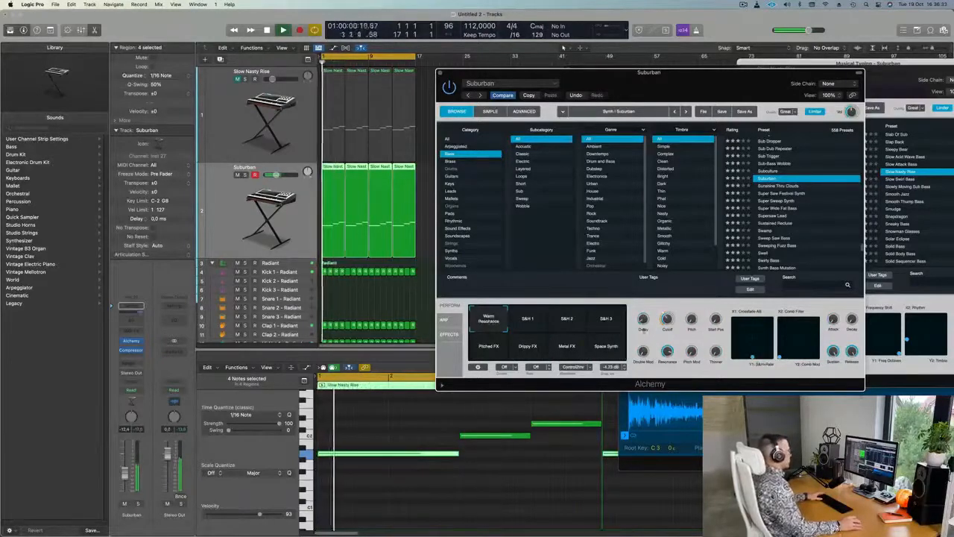
Load the Sunshine Thru Clouds preset on the duplicated track and close its Alchemy window.
{"action": "left_click", "coordinate": [792, 186]}
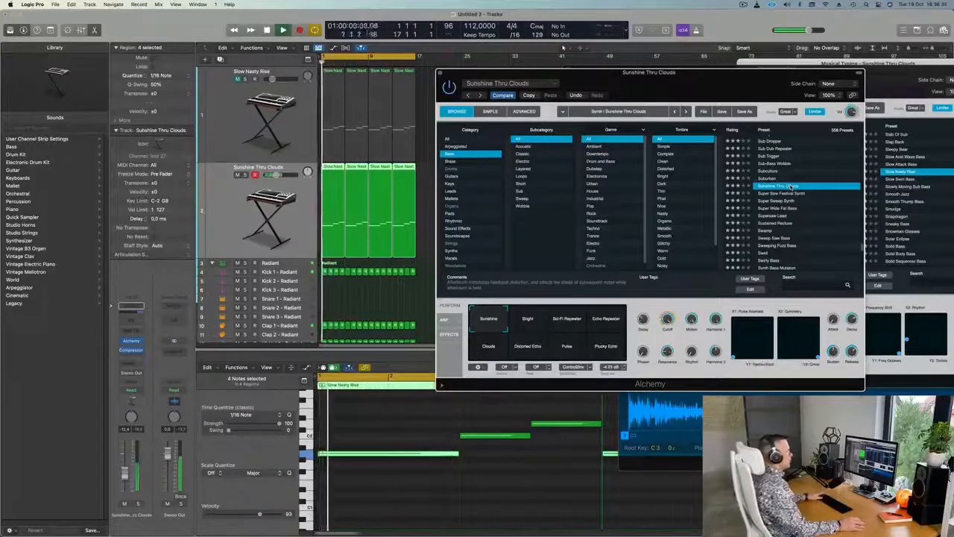
{"action": "left_click_drag", "start_coordinate": [694, 83], "coordinate": [708, 104]}
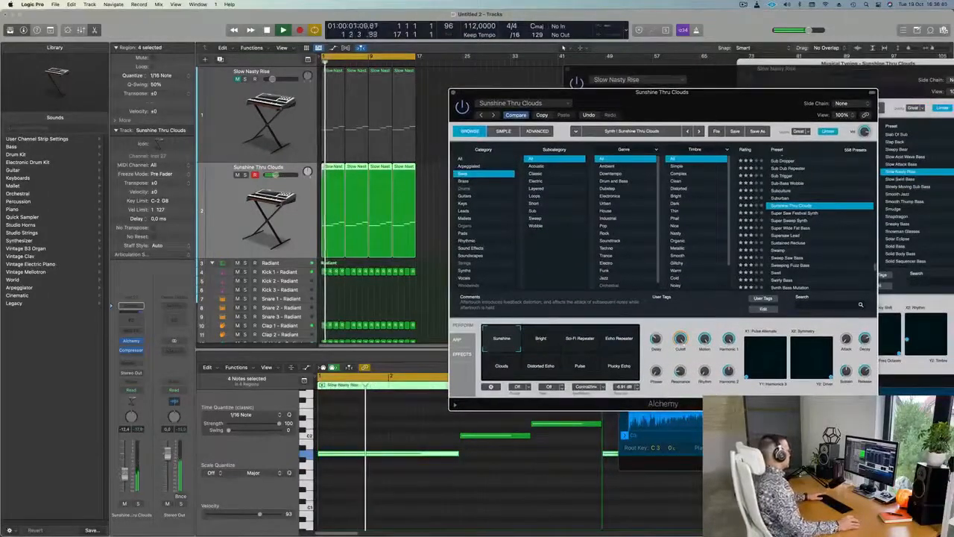
{"action": "left_click", "coordinate": [261, 196]}
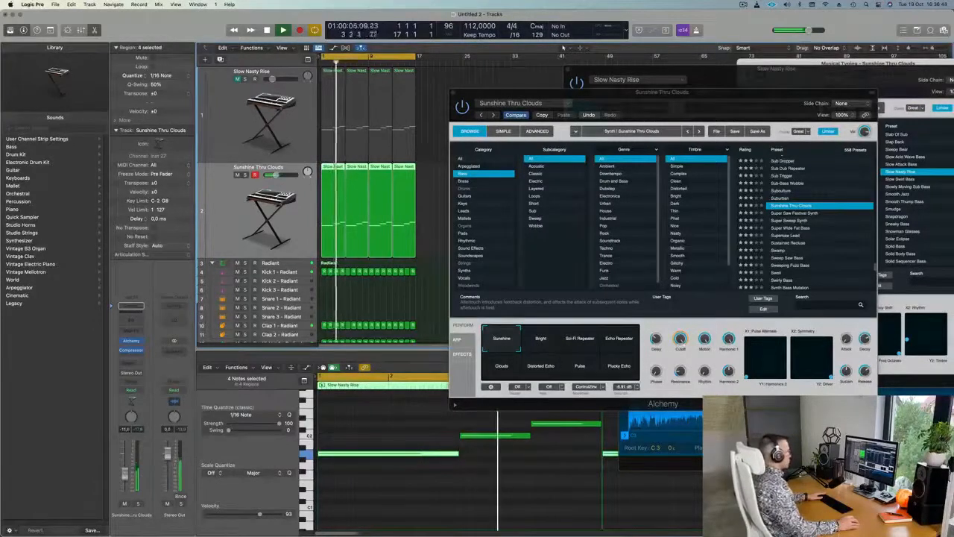
{"action": "left_click_drag", "start_coordinate": [454, 93], "coordinate": [401, 112]}
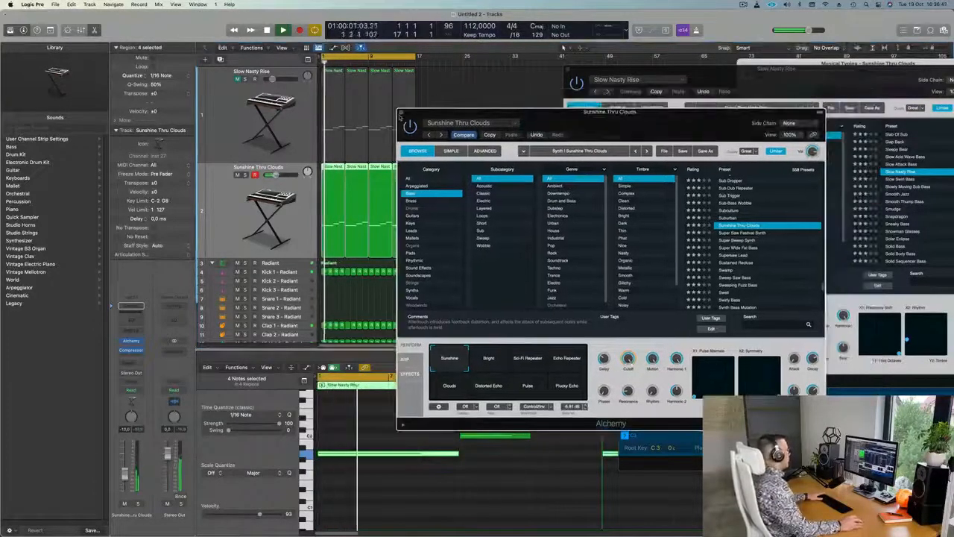
{"action": "left_click", "coordinate": [401, 112]}
Create a new track with duplicate settings below Sunshine Thru Clouds and restart playback from the beginning.
{"action": "scroll", "coordinate": [248, 186], "scroll_direction": "down", "scroll_amount": 2}
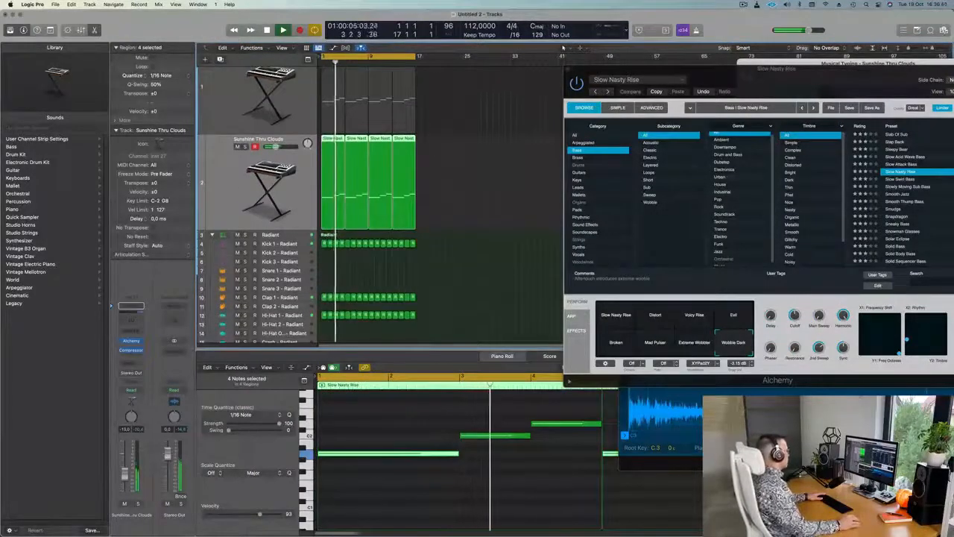
{"action": "key", "text": "super+d"}
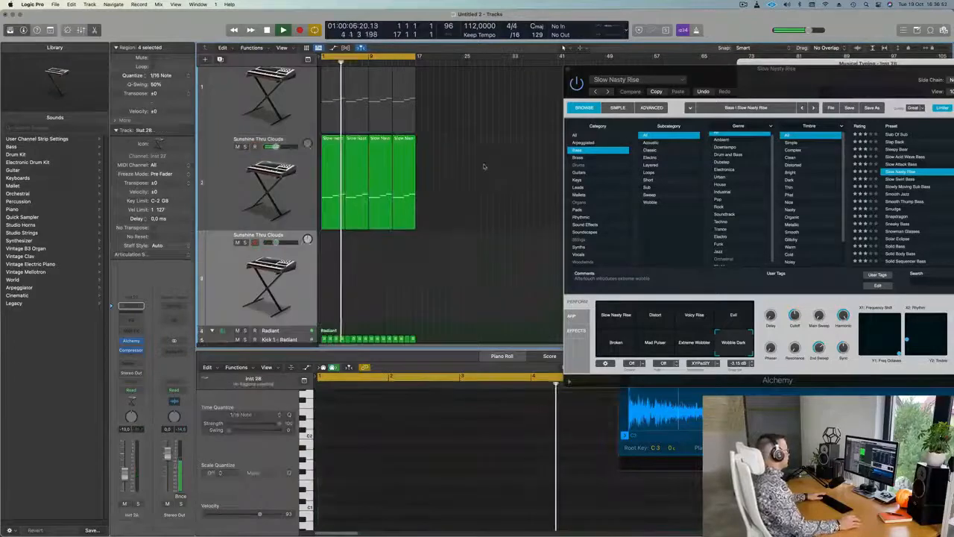
{"action": "key", "text": "Return"}
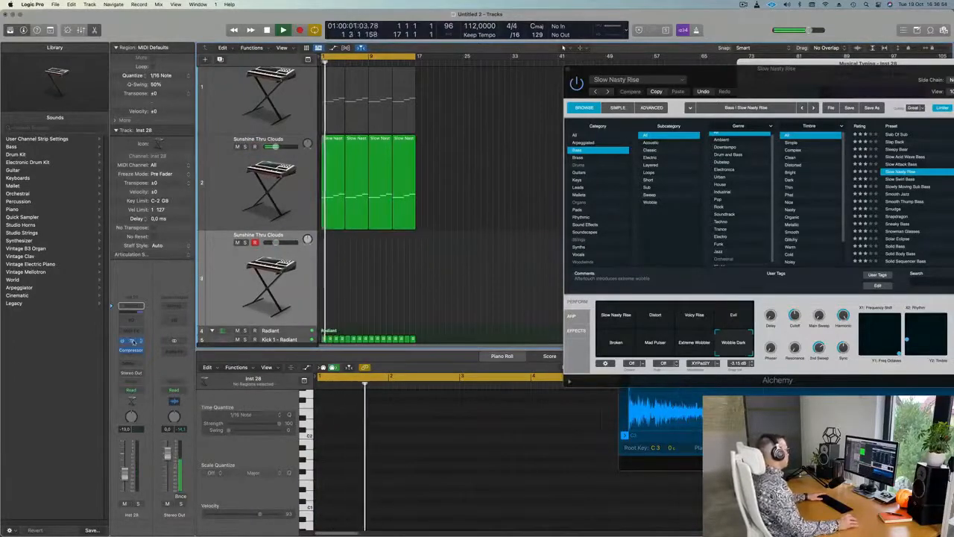
Open Alchemy on the new third track and load the Abandoned Pad preset from the Pads category.
{"action": "left_click", "coordinate": [132, 342]}
{"action": "left_click_drag", "start_coordinate": [496, 121], "coordinate": [484, 108]}
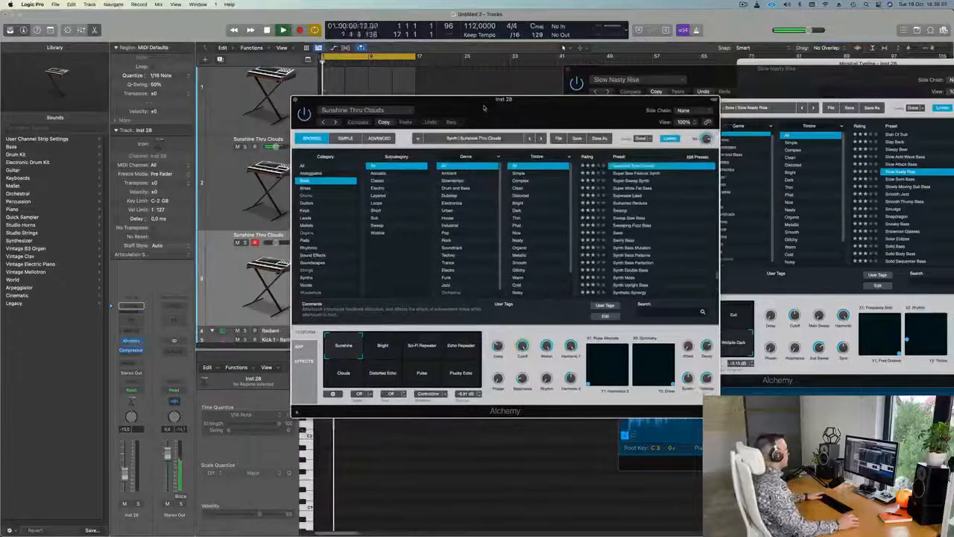
{"action": "left_click", "coordinate": [306, 240]}
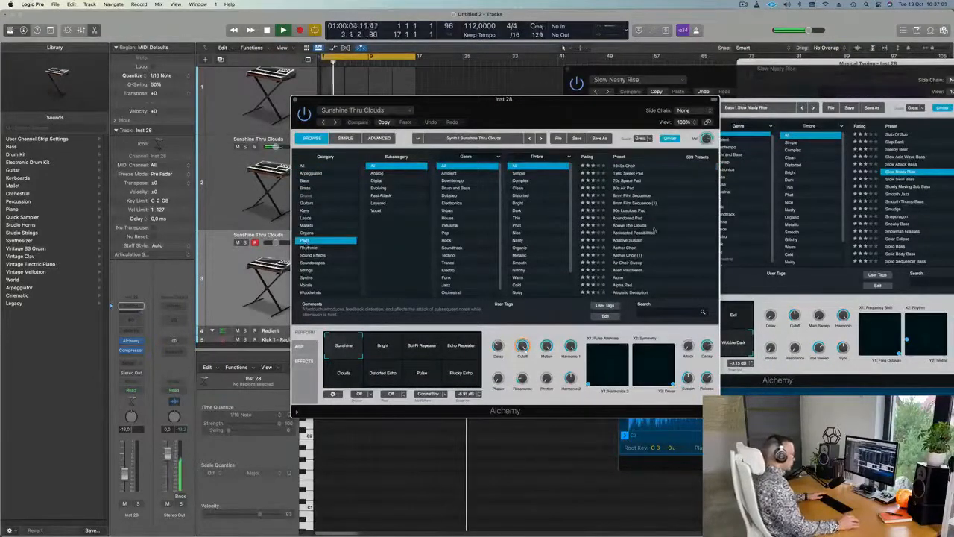
{"action": "left_click", "coordinate": [628, 218]}
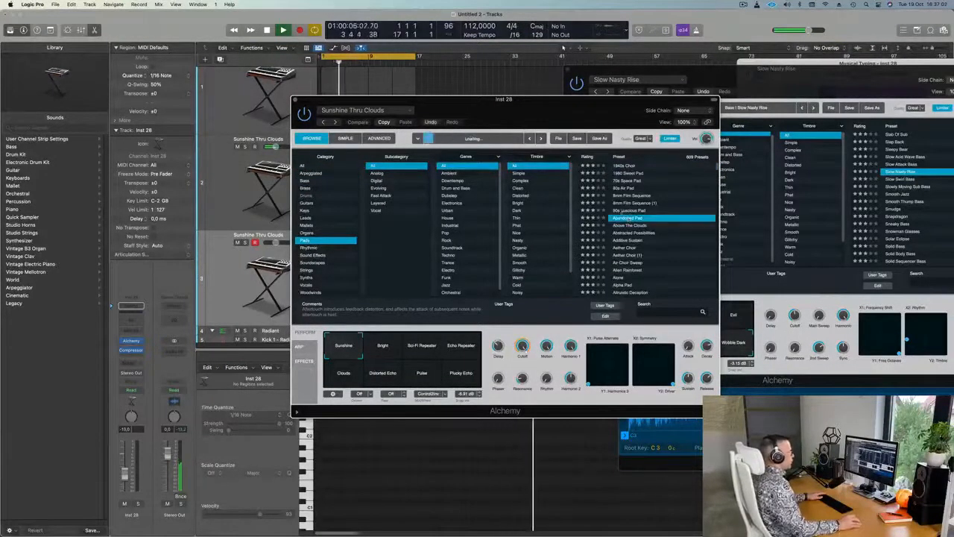
Close the Slow Nasty Rise synth window, reposition the Abandoned Pad and Musical Typing windows, and restart playback from the beginning.
{"action": "left_click_drag", "start_coordinate": [522, 102], "coordinate": [660, 86]}
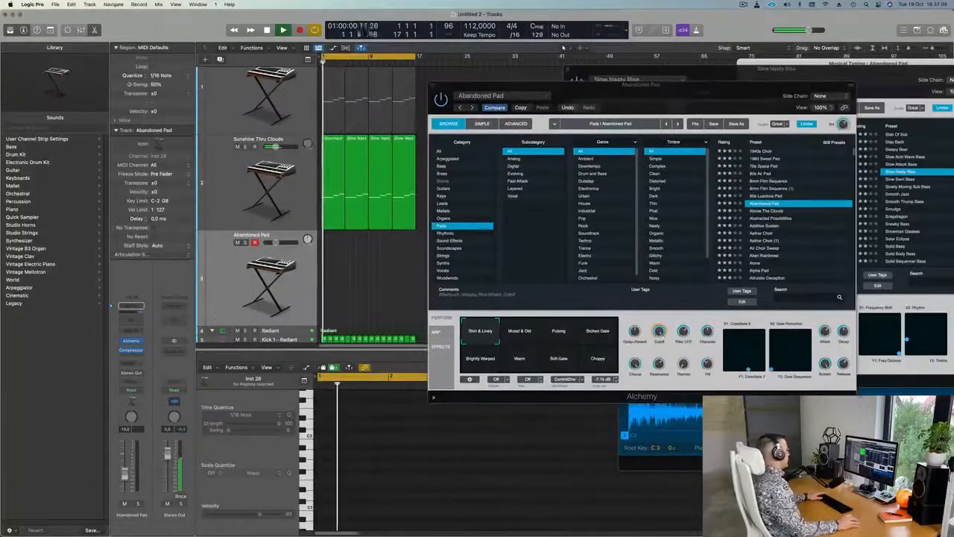
{"action": "key", "text": "space"}
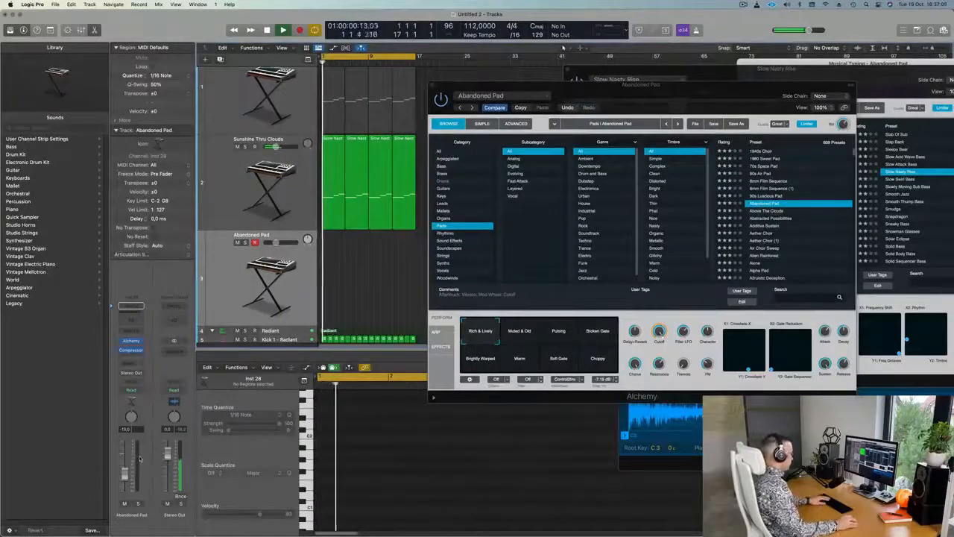
{"action": "left_click", "coordinate": [701, 72]}
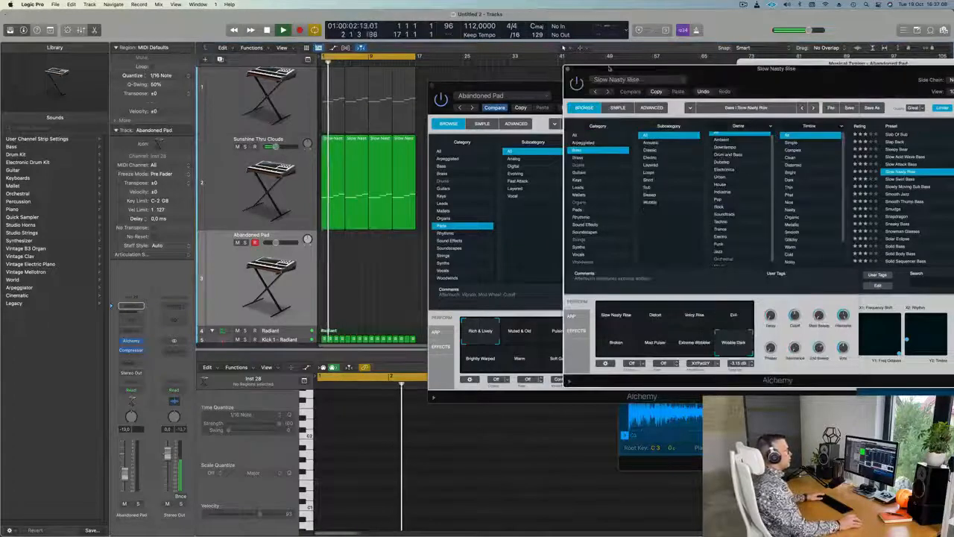
{"action": "left_click", "coordinate": [569, 71]}
{"action": "left_click_drag", "start_coordinate": [816, 66], "coordinate": [671, 71]}
{"action": "key", "text": "space"}
{"action": "key", "text": "Return"}
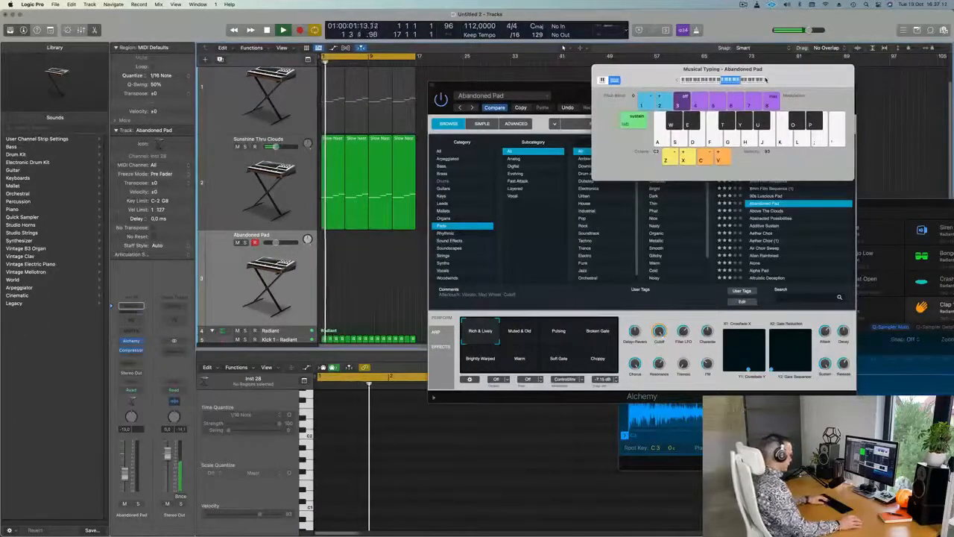
Play test notes with Abandoned Pad over the loop using Musical Typing, and lower the pad track's volume.
{"action": "key", "text": "f"}
{"action": "key", "text": "f"}
{"action": "key", "text": "h"}
{"action": "key", "text": "f"}
{"action": "left_click_drag", "start_coordinate": [126, 483], "coordinate": [129, 485]}
{"action": "key", "text": "d"}
{"action": "key", "text": "g"}
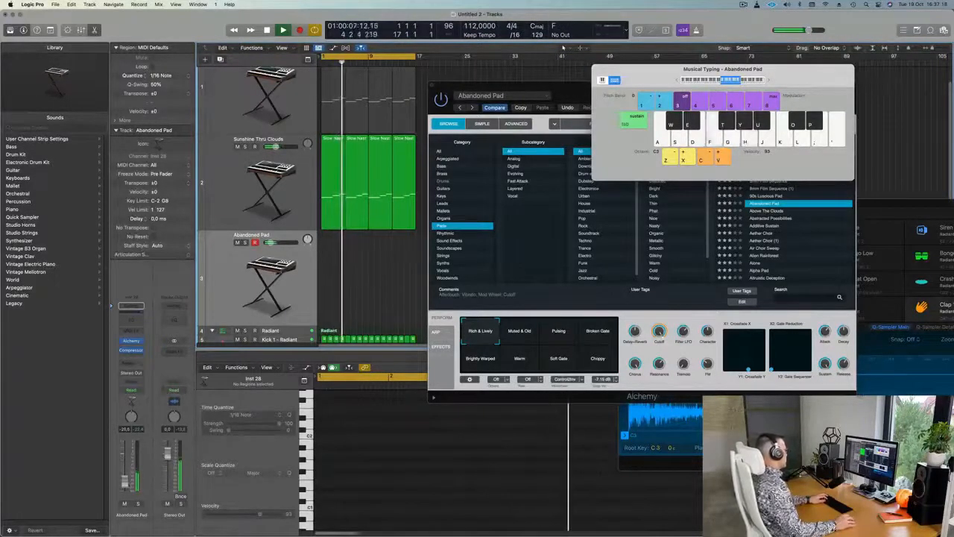
{"action": "key", "text": "d"}
Try the Abstracted Possibilities pad with its Slow Swell variation, and load the Aether Choir preset instead.
{"action": "left_click", "coordinate": [770, 221]}
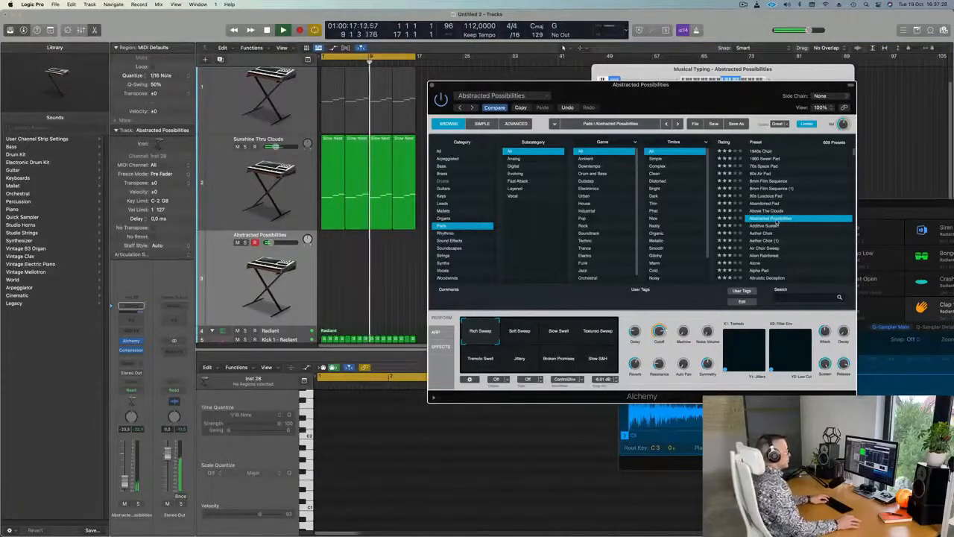
{"action": "left_click", "coordinate": [571, 328]}
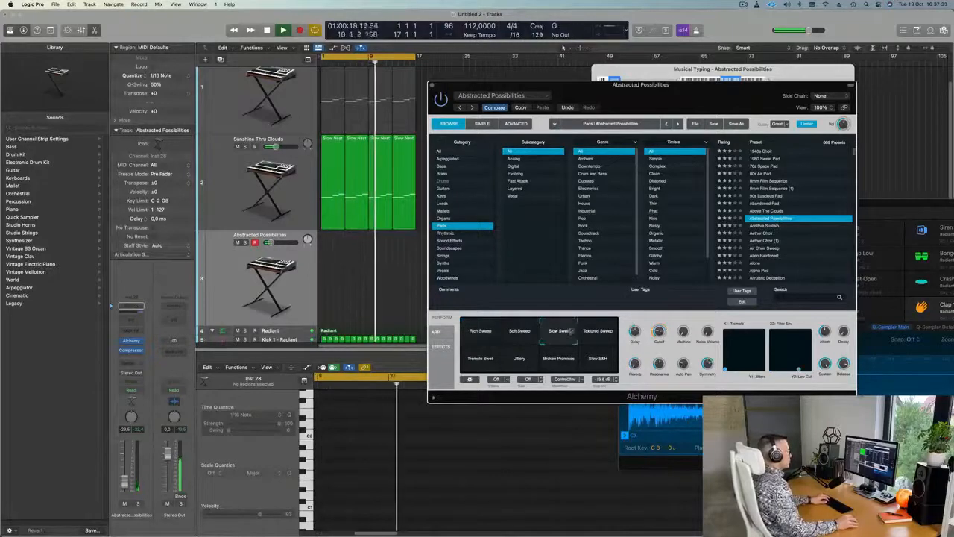
{"action": "left_click", "coordinate": [764, 234]}
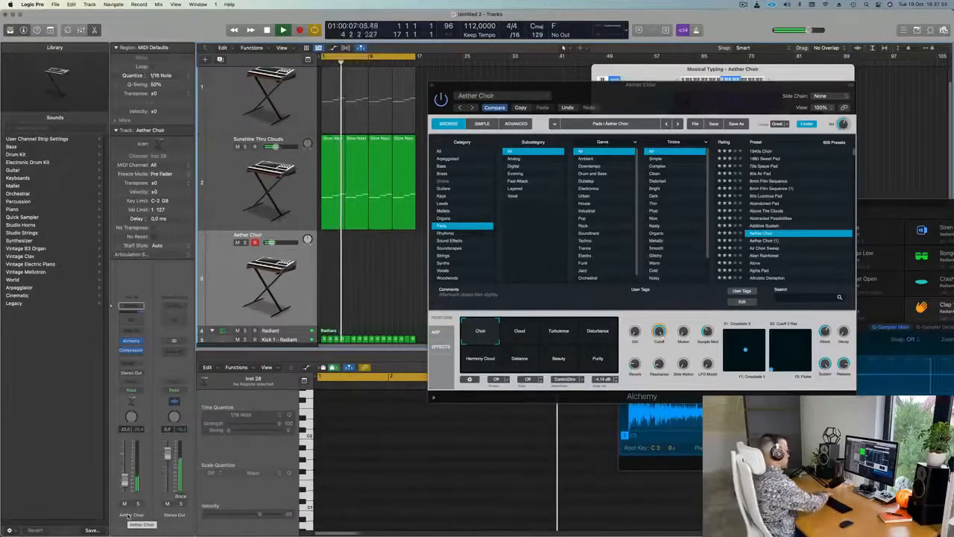
Record a four-bar Aether Choir pad part across bars 5 to 8 and stop the transport.
{"action": "key", "text": "r"}
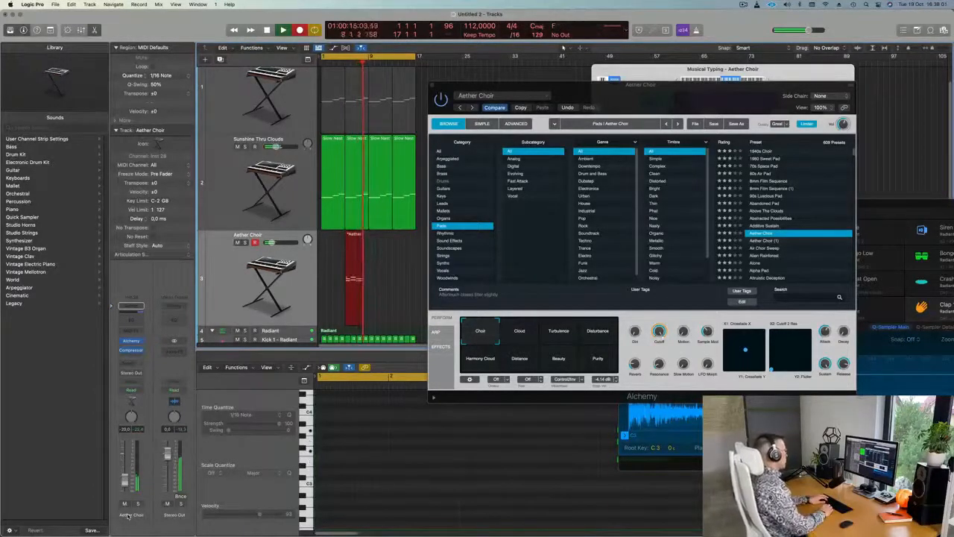
{"action": "key", "text": "space"}
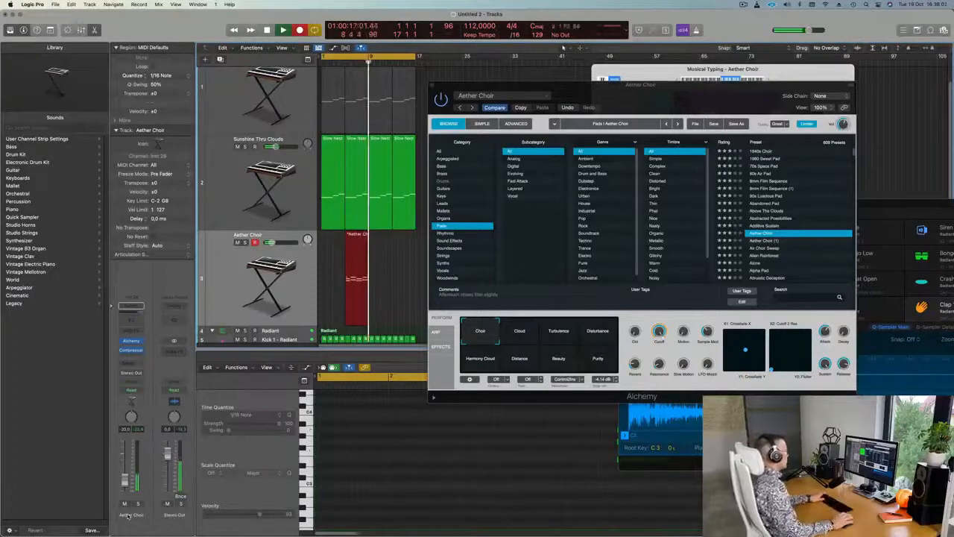
Quit the Chrome, Photos, Messages and Mail apps running in the background.
{"action": "mouse_move", "coordinate": [124, 516]}
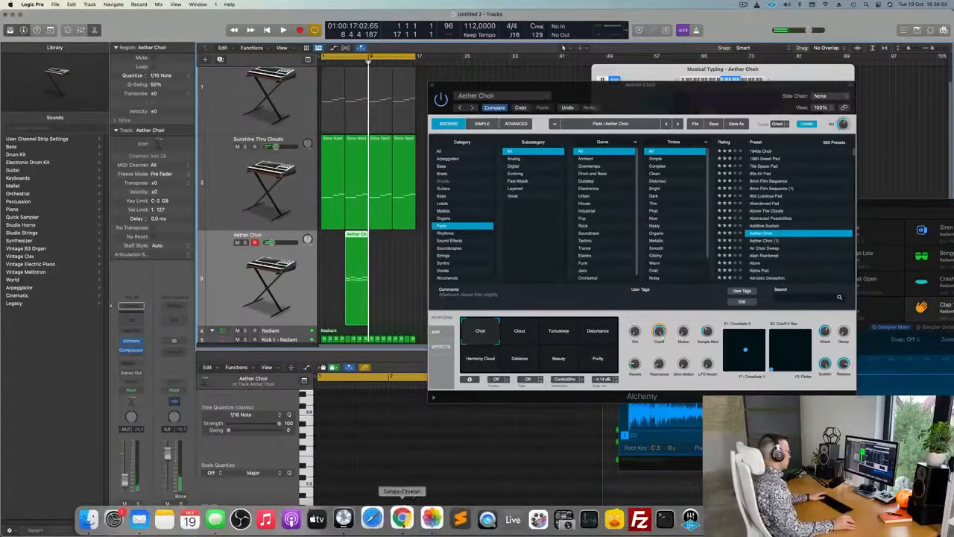
{"action": "right_click", "coordinate": [403, 520]}
{"action": "left_click", "coordinate": [406, 487]}
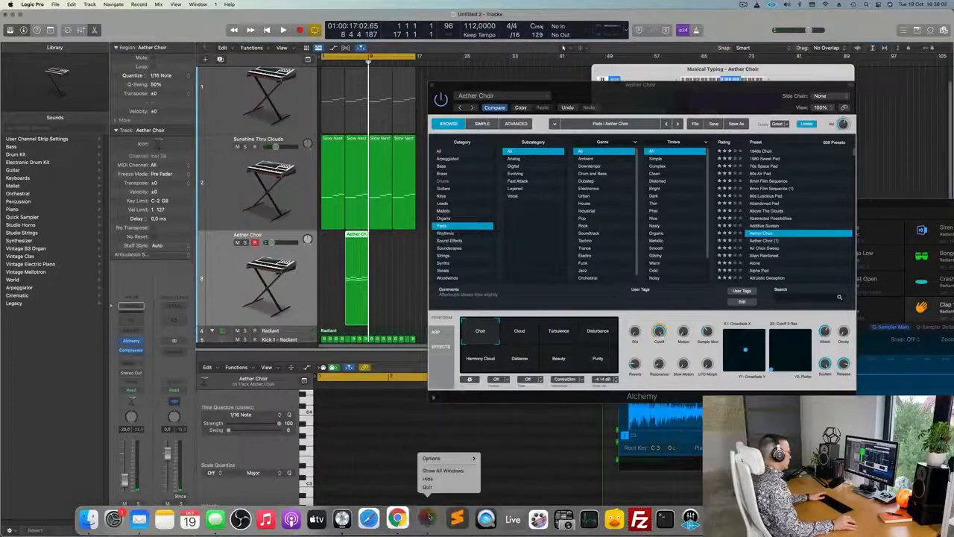
{"action": "left_click", "coordinate": [429, 487]}
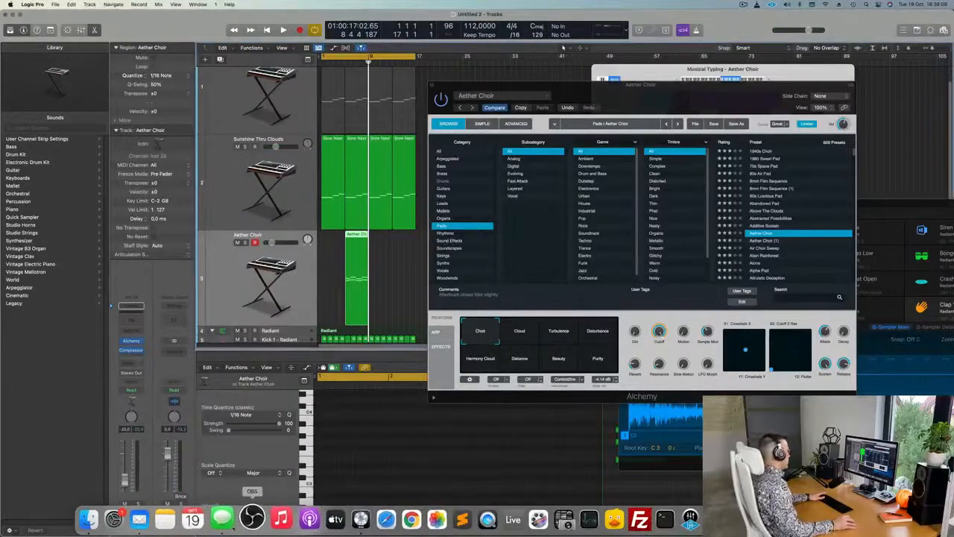
{"action": "right_click", "coordinate": [224, 518]}
{"action": "left_click", "coordinate": [227, 486]}
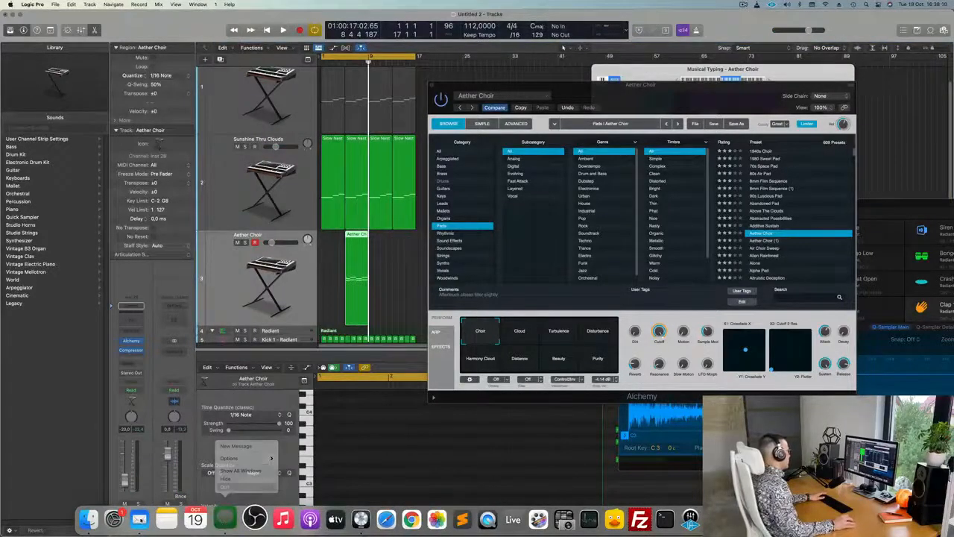
{"action": "right_click", "coordinate": [148, 519]}
{"action": "left_click", "coordinate": [160, 488]}
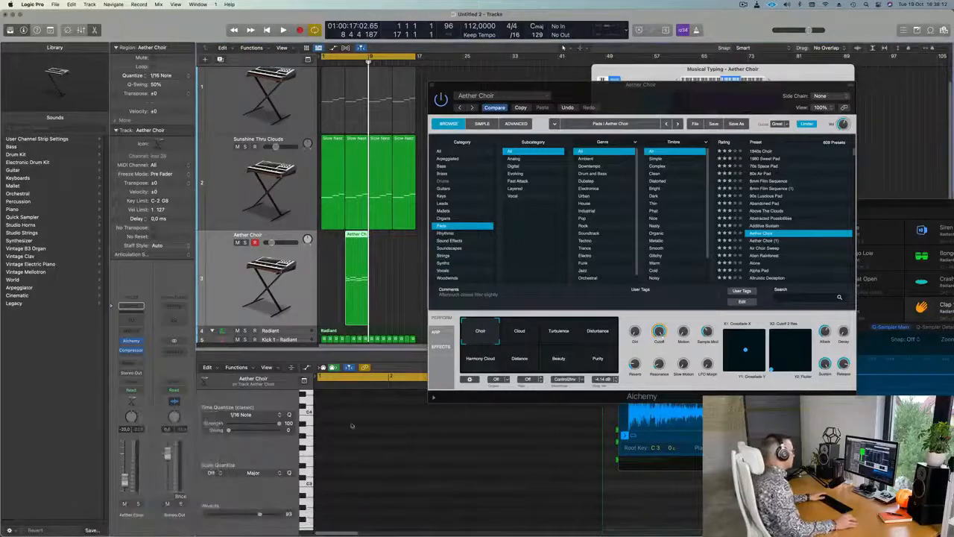
Move the Aether Choir region to bar 1 and adjust its first and last chords to line up with their bars.
{"action": "left_click_drag", "start_coordinate": [362, 235], "coordinate": [336, 241]}
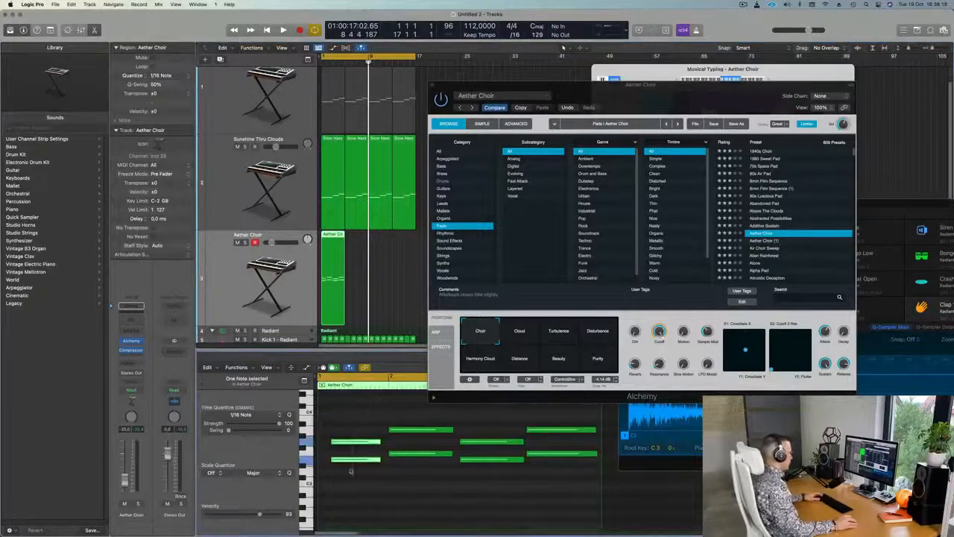
{"action": "left_click_drag", "start_coordinate": [363, 442], "coordinate": [388, 443]}
{"action": "key", "text": "space"}
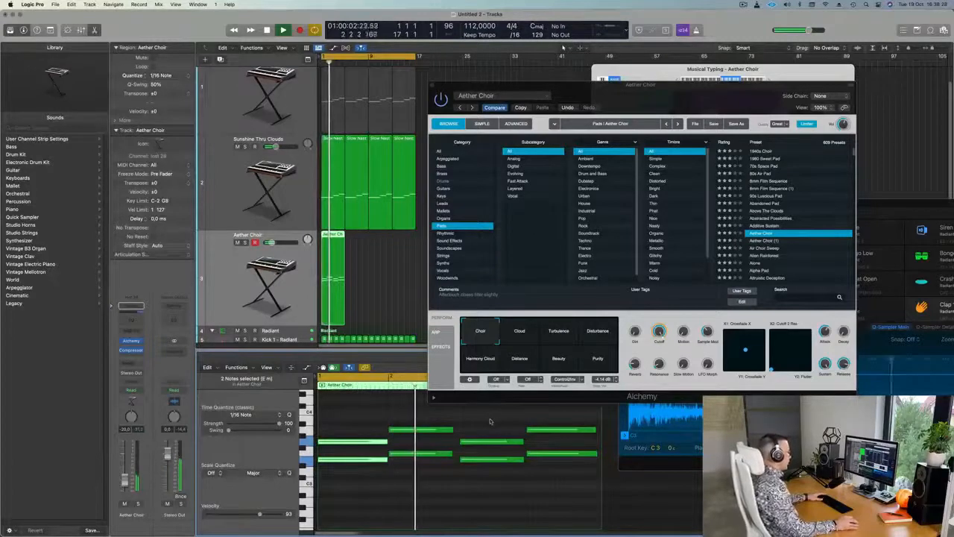
{"action": "left_click", "coordinate": [548, 463]}
{"action": "left_click_drag", "start_coordinate": [542, 430], "coordinate": [547, 430]}
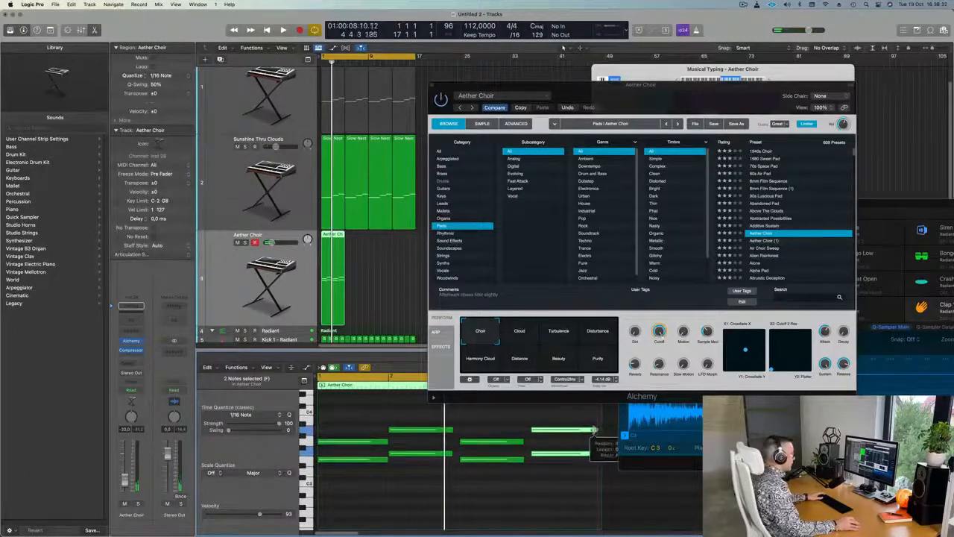
Repeat the Aether Choir region to fill all 16 bars and switch the preset to its Cloud variation.
{"action": "left_click_drag", "start_coordinate": [672, 129], "coordinate": [701, 118]}
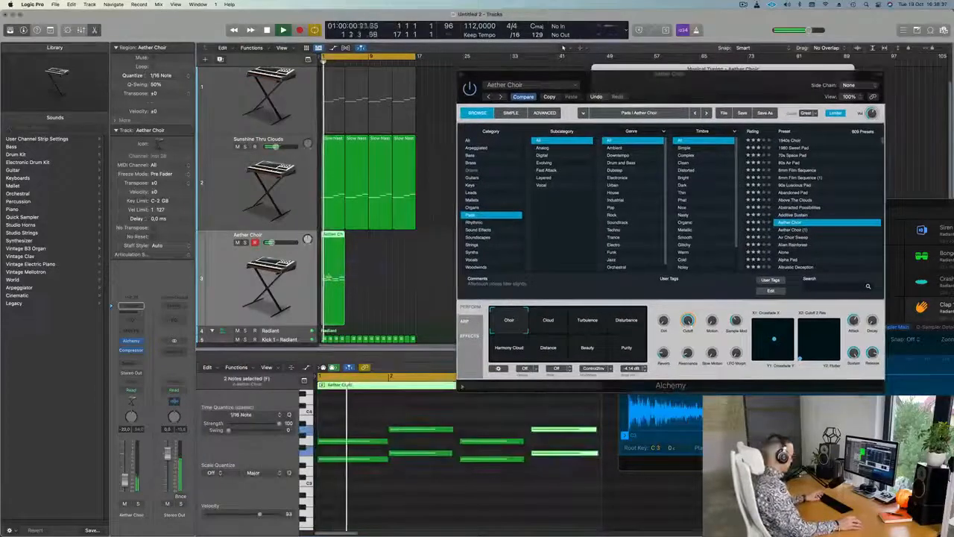
{"action": "left_click_drag", "start_coordinate": [736, 93], "coordinate": [673, 82]}
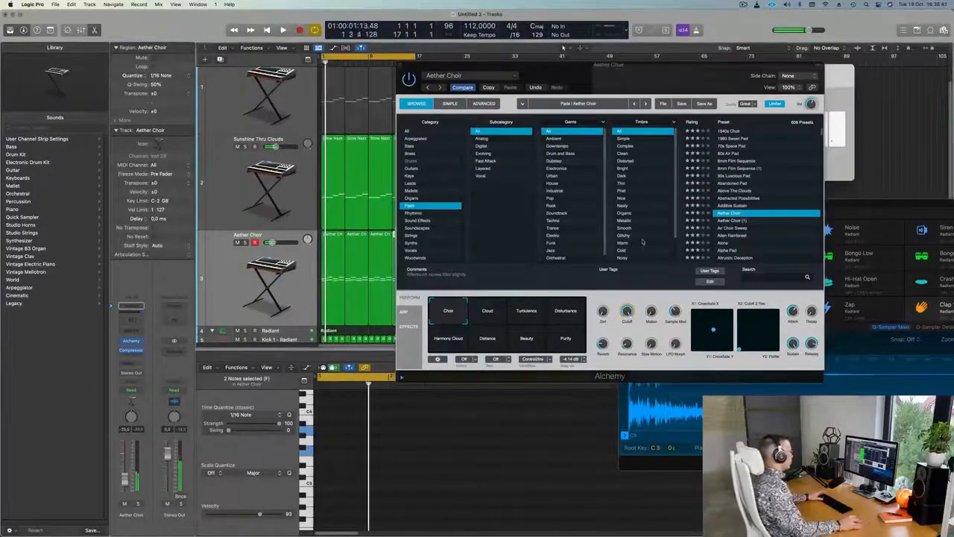
{"action": "left_click_drag", "start_coordinate": [602, 77], "coordinate": [643, 70]}
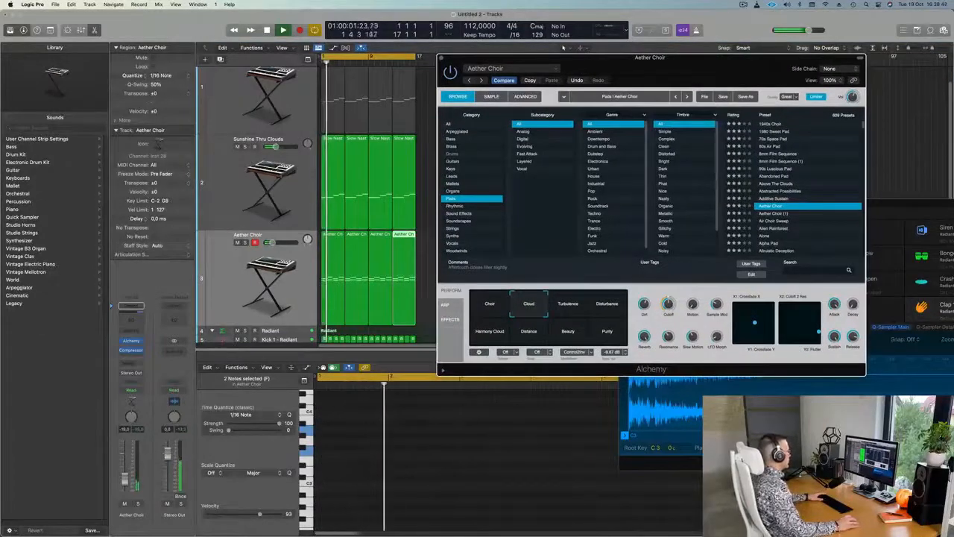
Audition the Turbulence, Disturbance, Harmony Cloud, Beauty and Purity variations of Aether Choir during playback, and return to Cloud.
{"action": "left_click", "coordinate": [569, 306]}
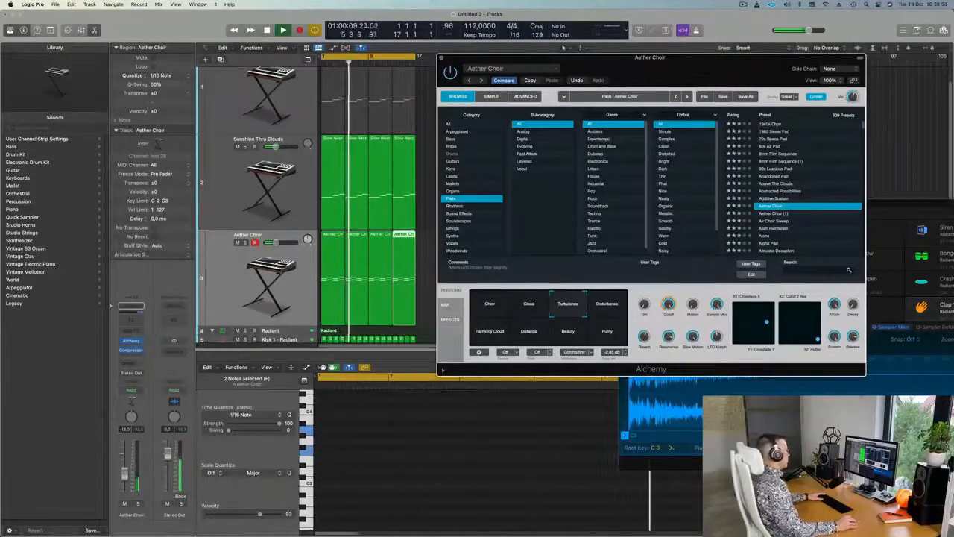
{"action": "left_click", "coordinate": [602, 310]}
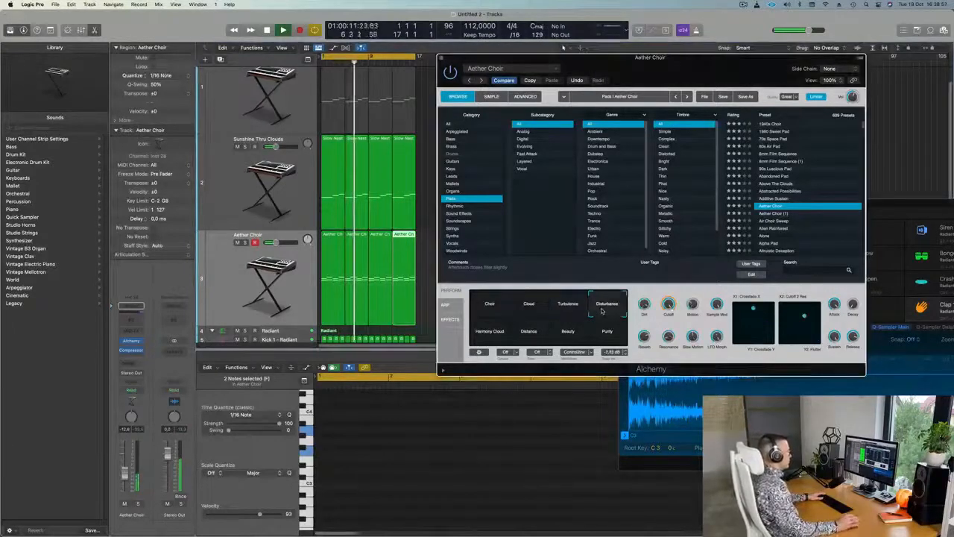
{"action": "left_click", "coordinate": [491, 335]}
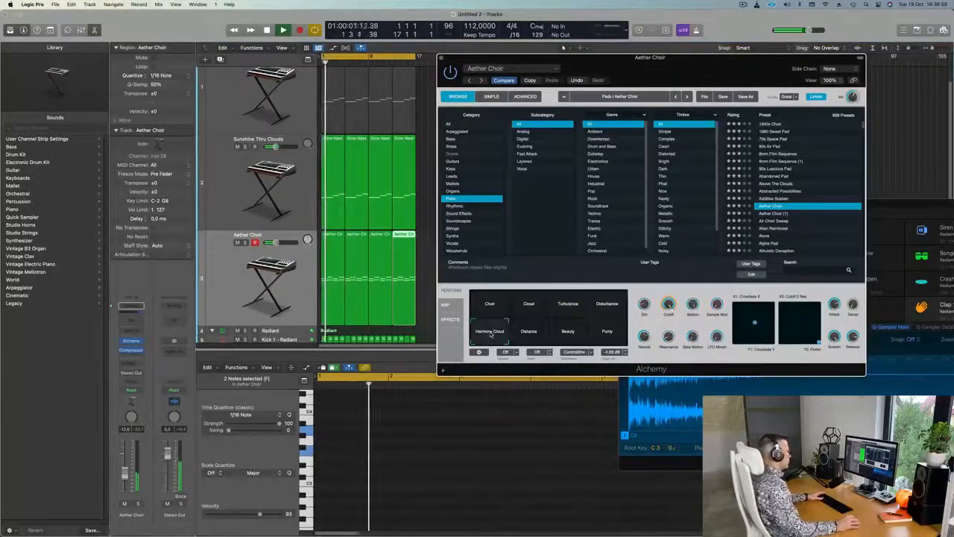
{"action": "left_click", "coordinate": [570, 332]}
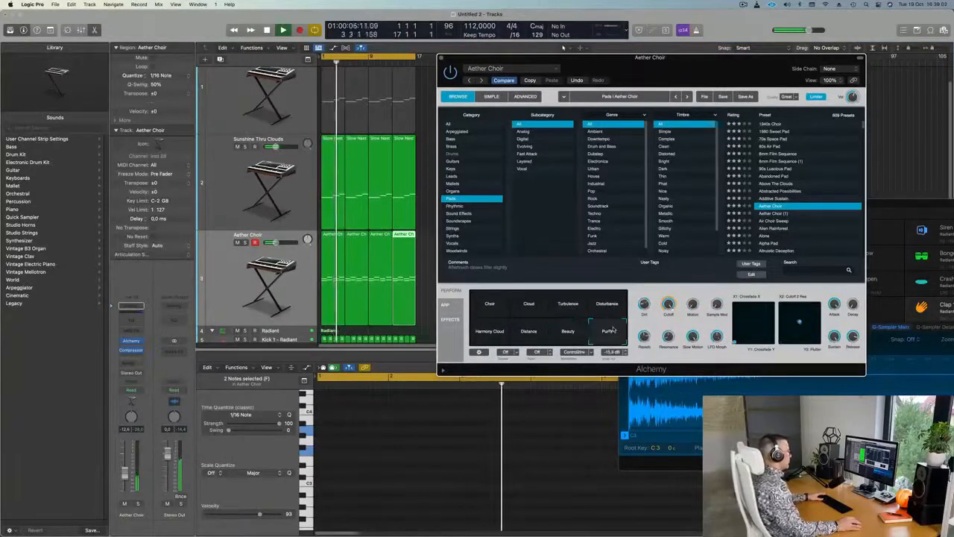
{"action": "left_click", "coordinate": [568, 306]}
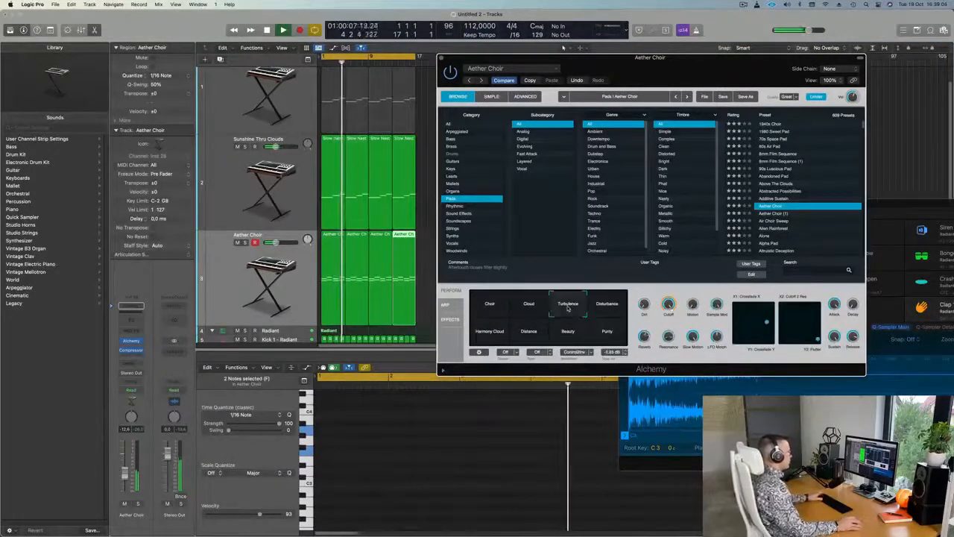
{"action": "left_click", "coordinate": [529, 305]}
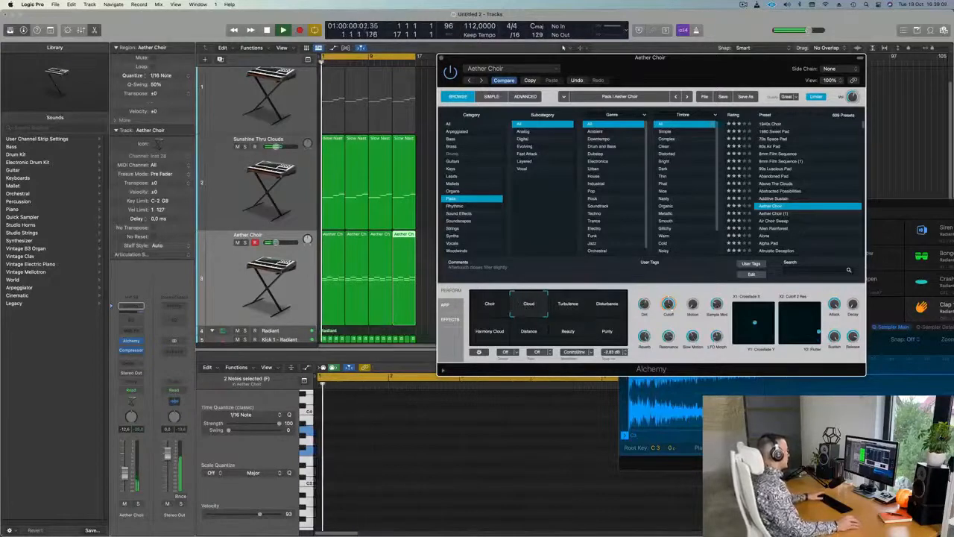
Hide the Alchemy window and fit the whole arrangement in view, and restart playback with the Aether Choir track selected.
{"action": "left_click", "coordinate": [562, 47]}
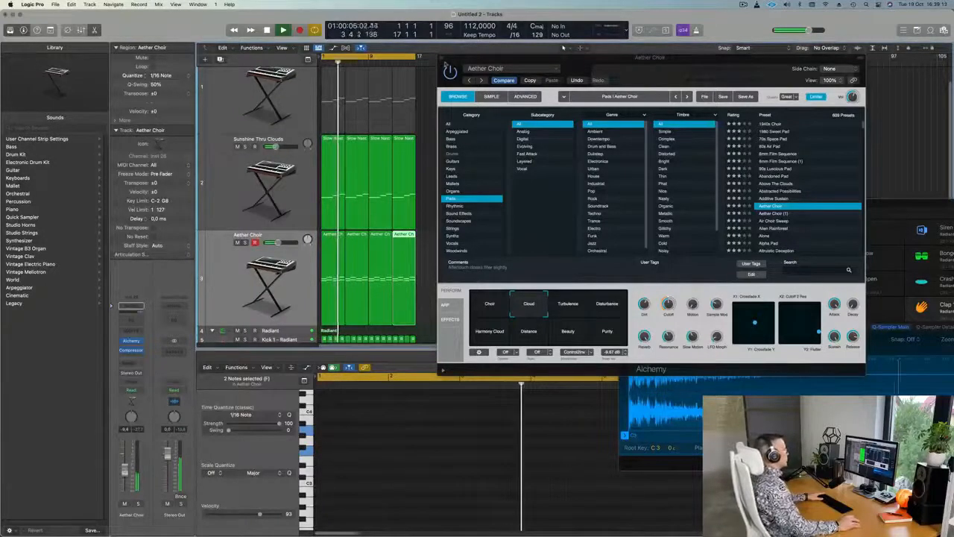
{"action": "key", "text": "v"}
{"action": "key", "text": "z"}
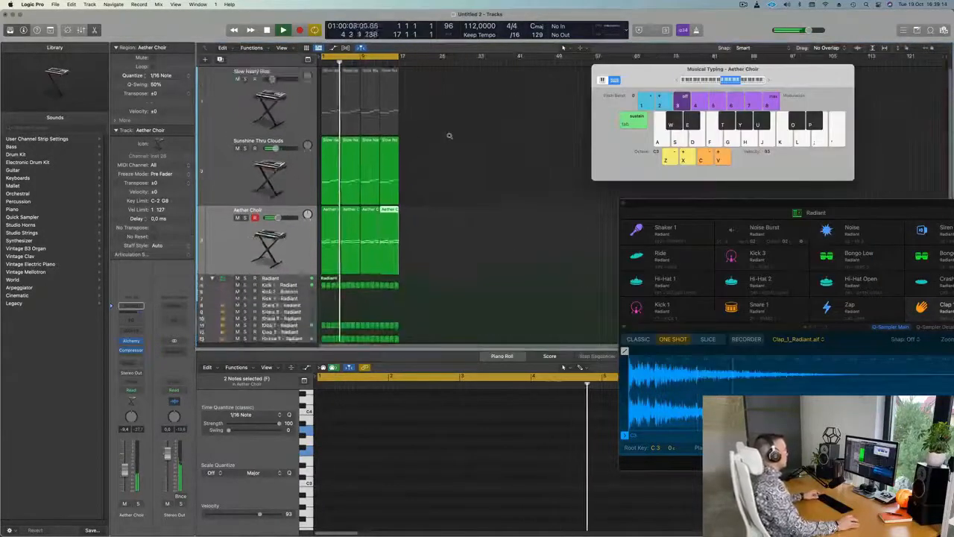
{"action": "key", "text": "super+Right"}
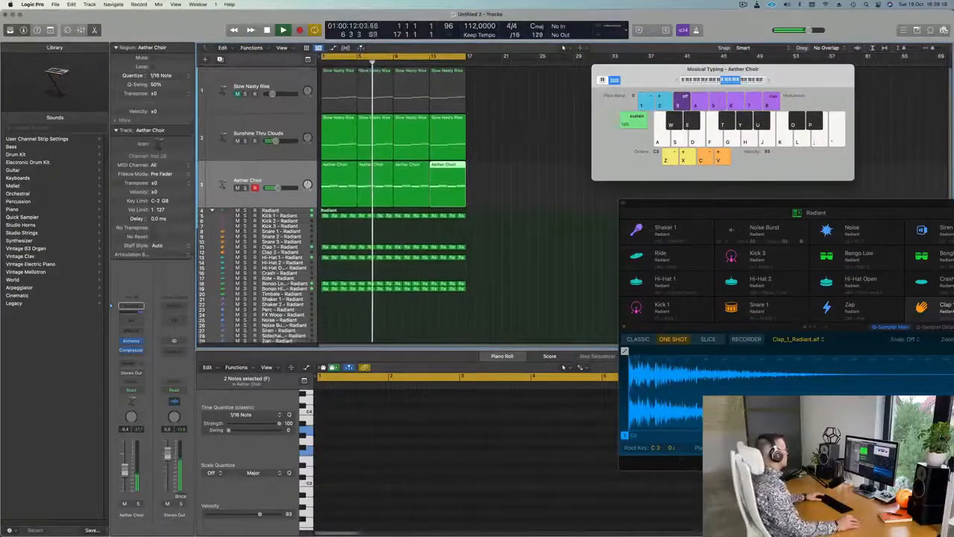
{"action": "left_click", "coordinate": [258, 171]}
{"action": "key", "text": "Return"}
{"action": "mouse_move", "coordinate": [352, 522]}
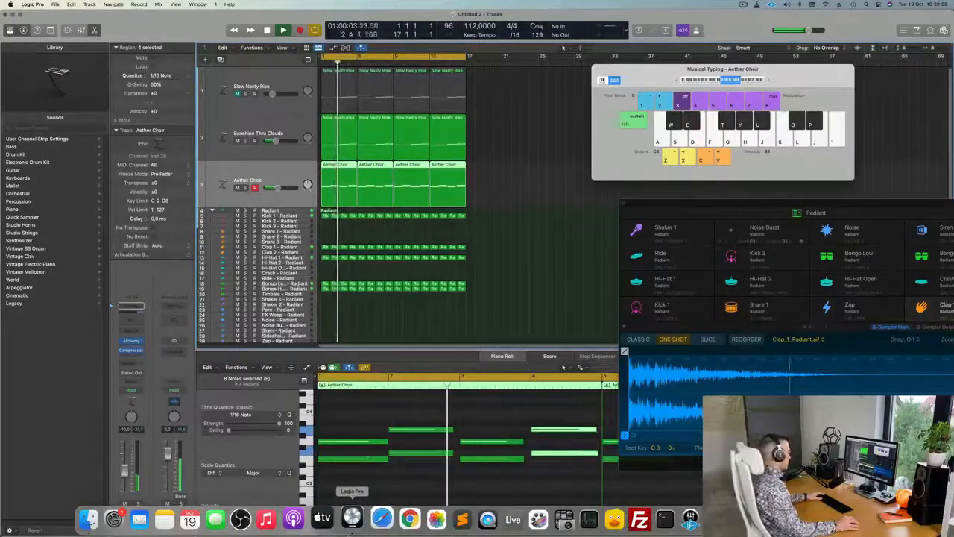
{"action": "right_click", "coordinate": [695, 520]}
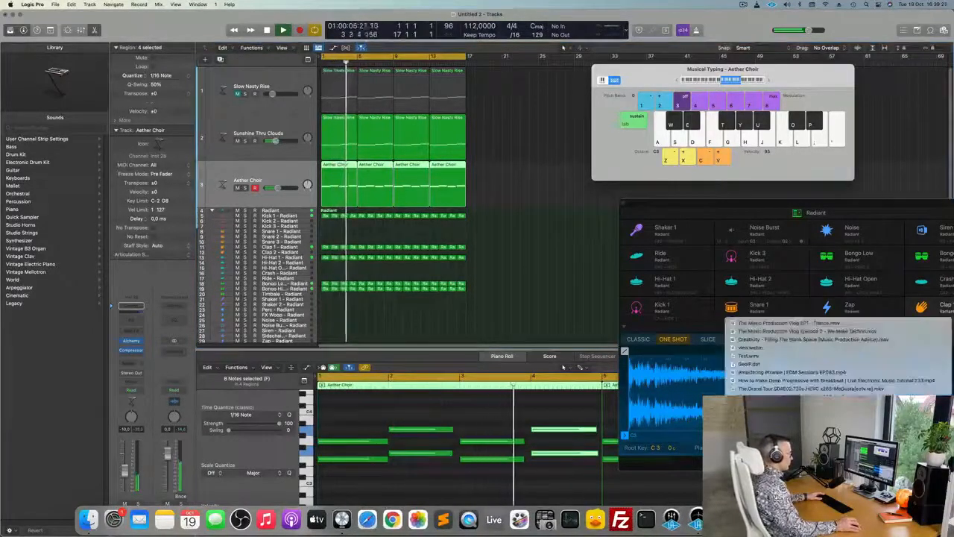
{"action": "left_click", "coordinate": [696, 520]}
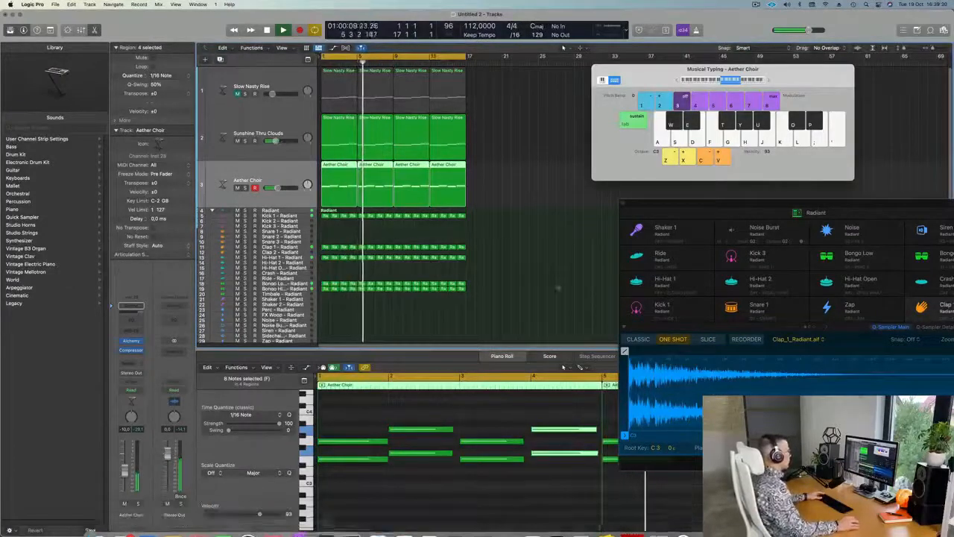
Replay the loop from the start to judge how the Aether Choir pad sits with the bass and drums.
{"action": "left_click", "coordinate": [560, 274]}
{"action": "key", "text": "Return"}
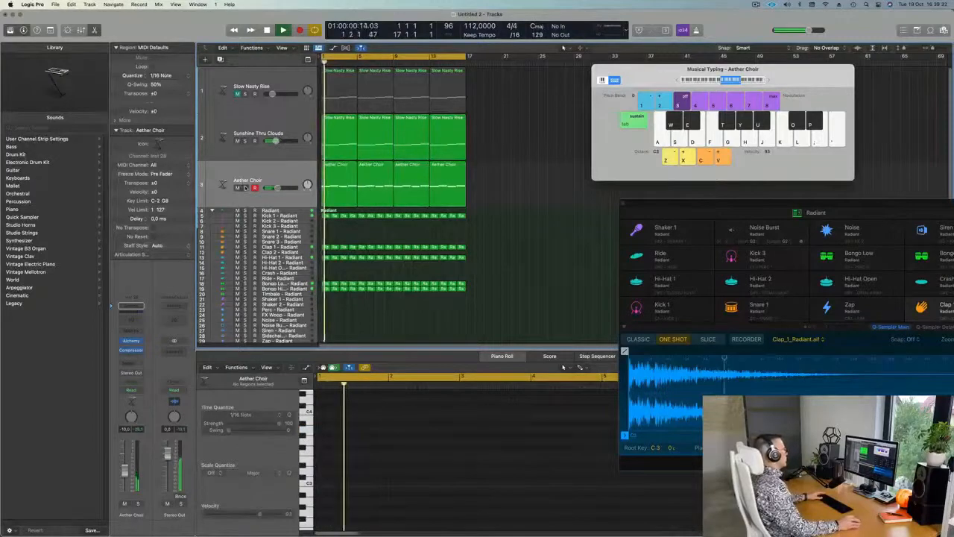
{"action": "left_click", "coordinate": [277, 172]}
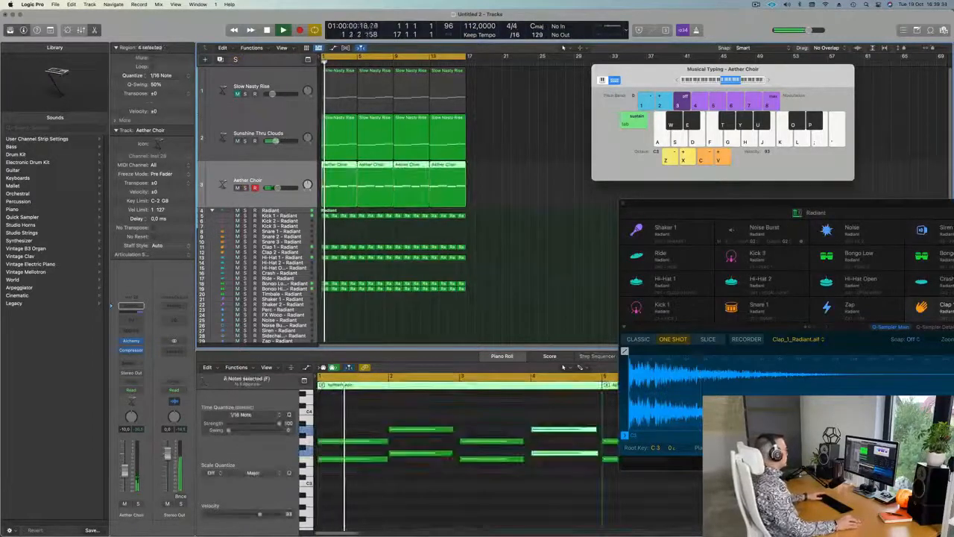
{"action": "left_click", "coordinate": [519, 185]}
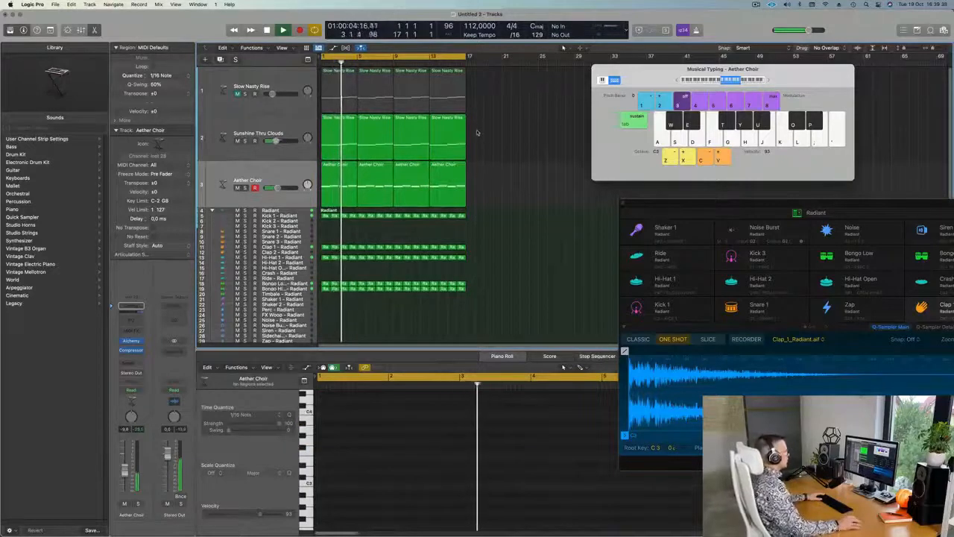
{"action": "left_click", "coordinate": [284, 172]}
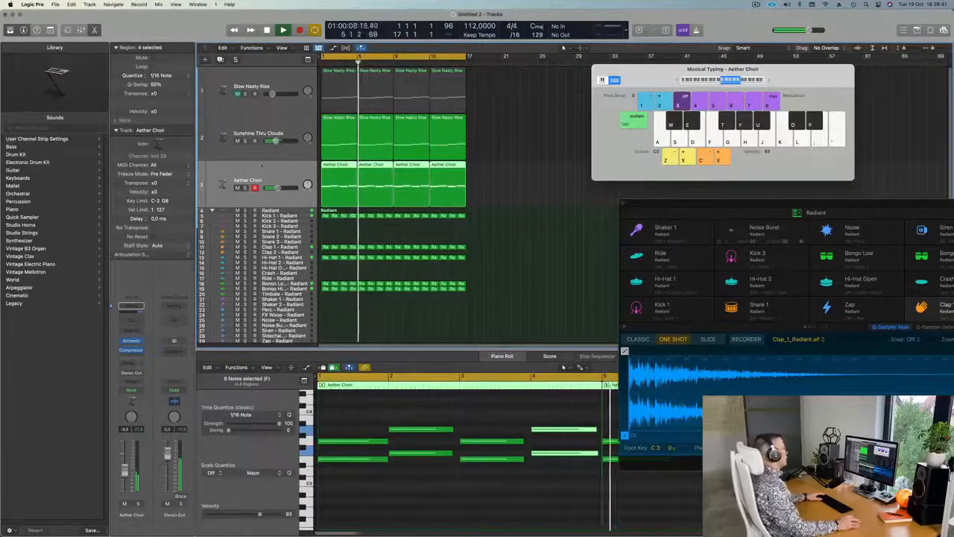
Duplicate the Sunshine Thru Clouds track with its instrument settings and stop playback.
{"action": "left_click", "coordinate": [276, 122]}
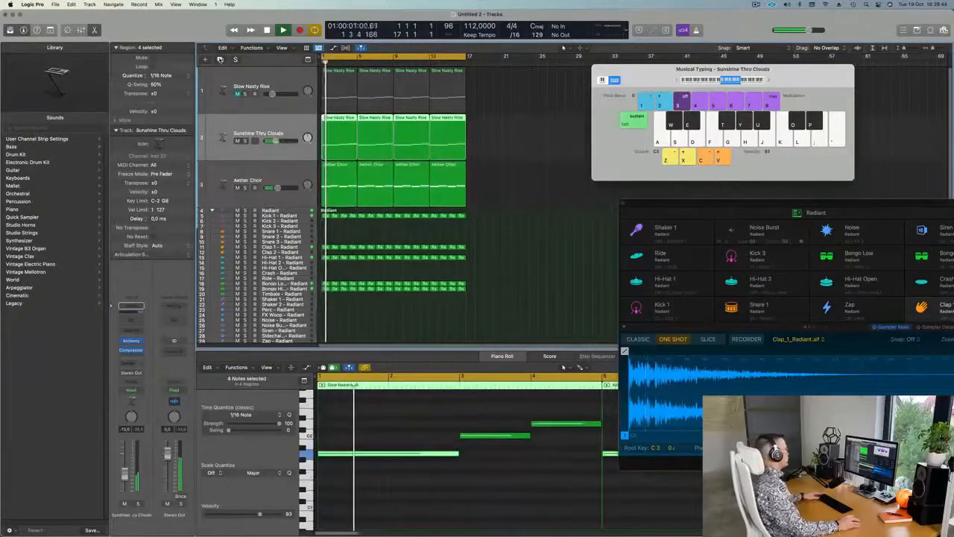
{"action": "key", "text": "super+d"}
{"action": "left_click_drag", "start_coordinate": [485, 154], "coordinate": [335, 131]}
{"action": "key", "text": "space"}
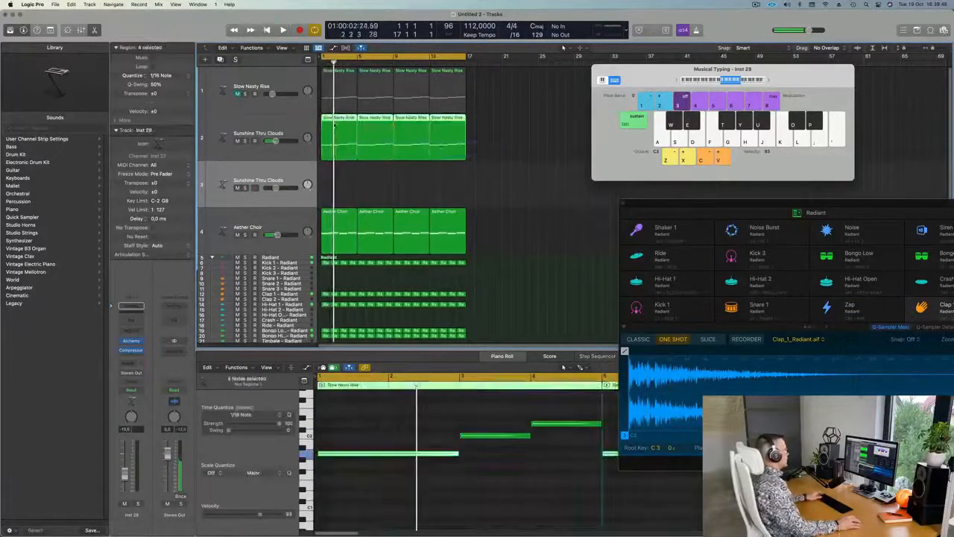
Delete the muted Slow Nasty Rise track together with its regions and resume playback.
{"action": "left_click", "coordinate": [288, 78]}
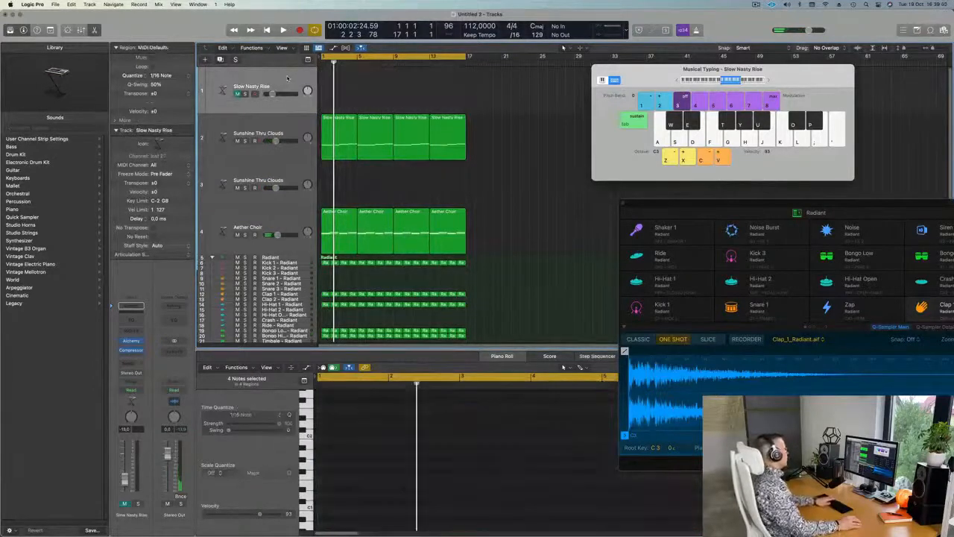
{"action": "key", "text": "super+BackSpace"}
{"action": "key", "text": "space"}
{"action": "key", "text": "m"}
Copy the first bass region onto the duplicated Sunshine Thru Clouds track and transpose its three notes to a higher octave.
{"action": "left_click", "coordinate": [292, 134]}
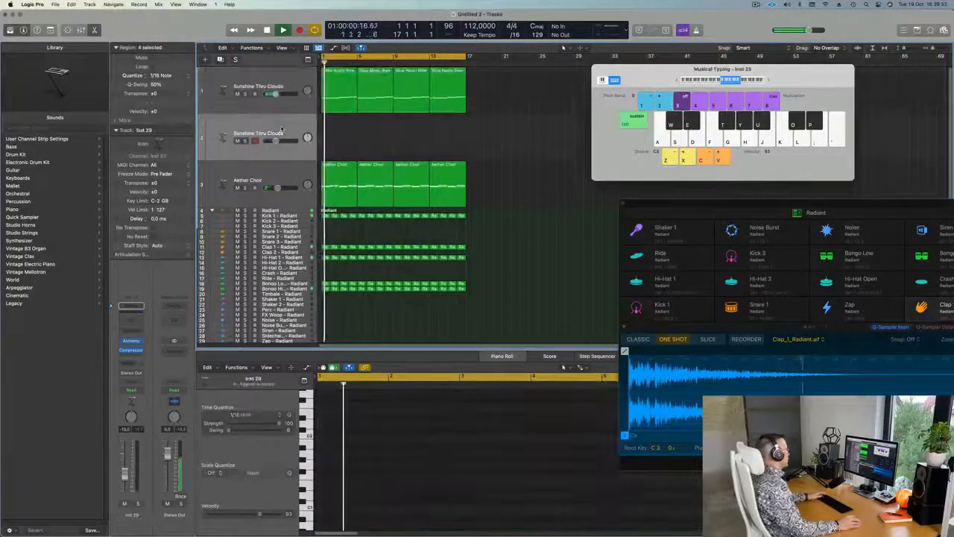
{"action": "key", "text": "Return"}
{"action": "left_click_drag", "start_coordinate": [341, 91], "coordinate": [341, 140]}
{"action": "left_click_drag", "start_coordinate": [359, 417], "coordinate": [603, 476]}
{"action": "key", "text": "Delete"}
{"action": "key", "text": "Return"}
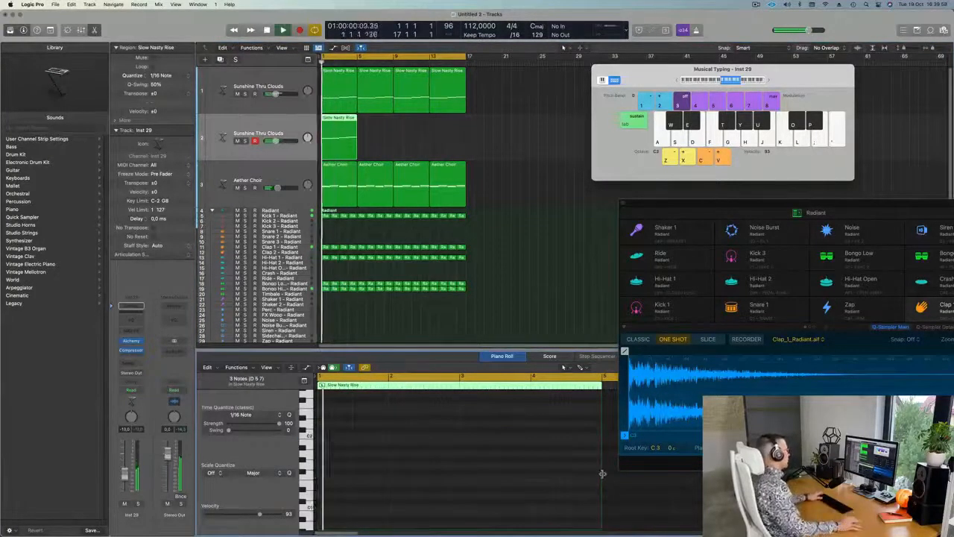
Load the Altruistic Deception pad preset in the duplicated track's Alchemy and play it with the loop.
{"action": "left_click", "coordinate": [132, 342]}
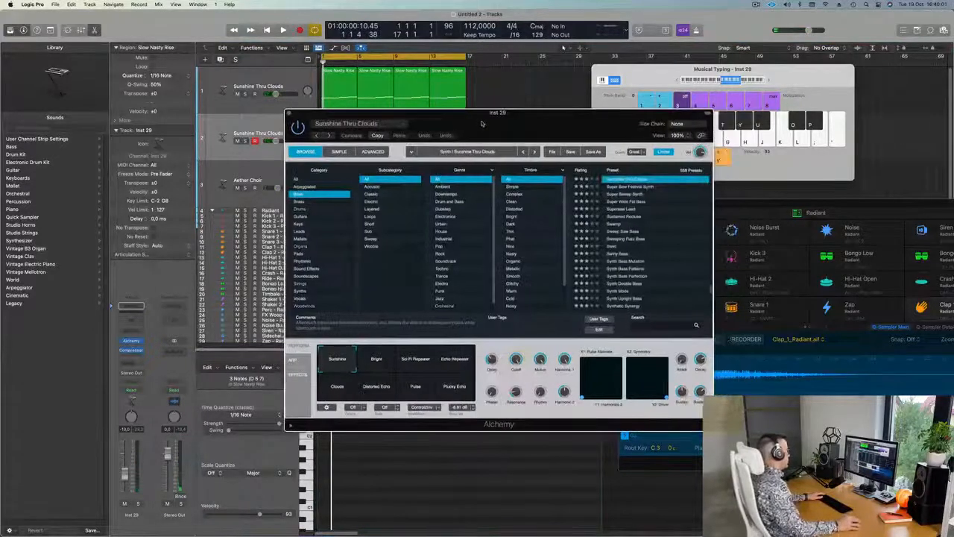
{"action": "left_click", "coordinate": [296, 181]}
{"action": "left_click", "coordinate": [298, 254]}
{"action": "scroll", "coordinate": [637, 237], "scroll_direction": "down", "scroll_amount": 3}
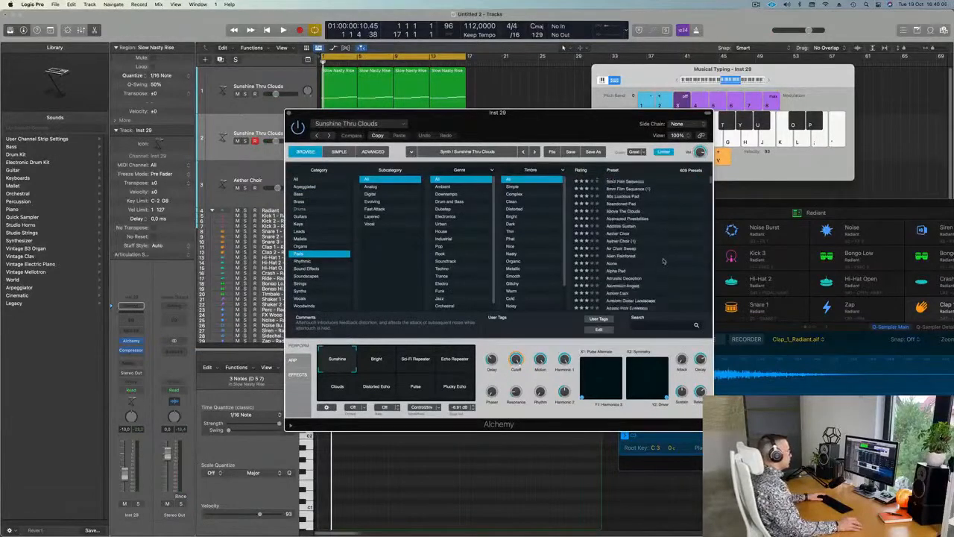
{"action": "left_click", "coordinate": [625, 255]}
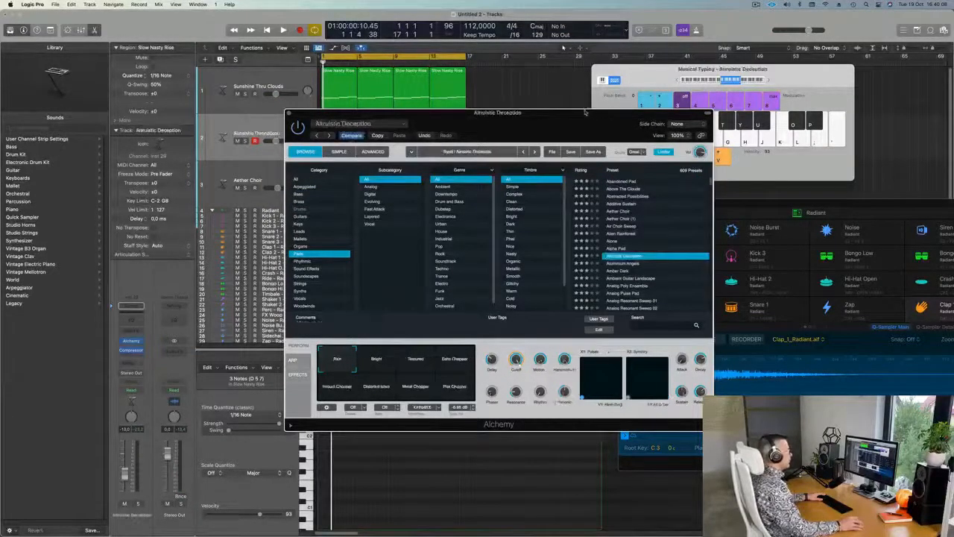
{"action": "left_click_drag", "start_coordinate": [586, 113], "coordinate": [816, 115]}
{"action": "key", "text": "space"}
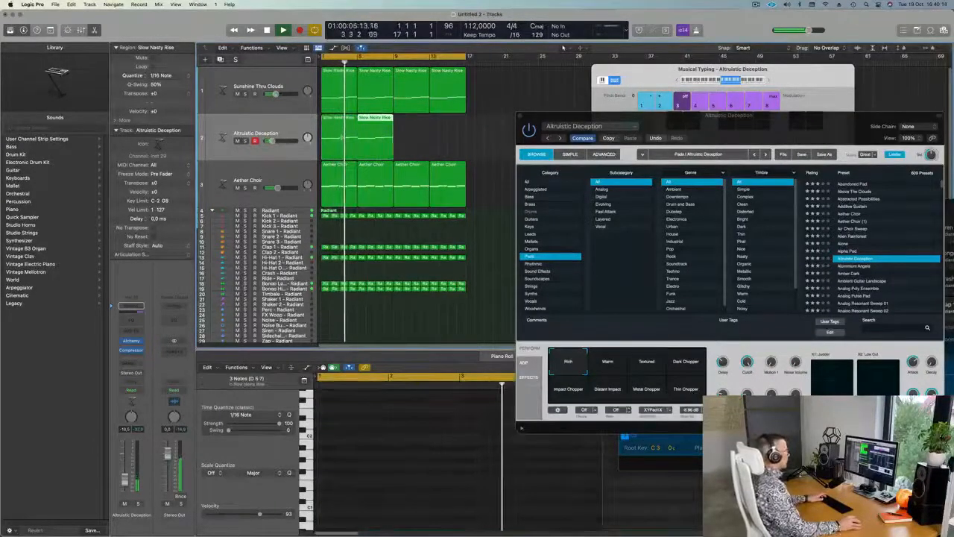
Repeat the Altruistic Deception region three times to fill 16 bars, and restart playback from the beginning.
{"action": "key", "text": "super+r"}
{"action": "key", "text": "super+r"}
{"action": "key", "text": "super+r"}
{"action": "left_click", "coordinate": [244, 127]}
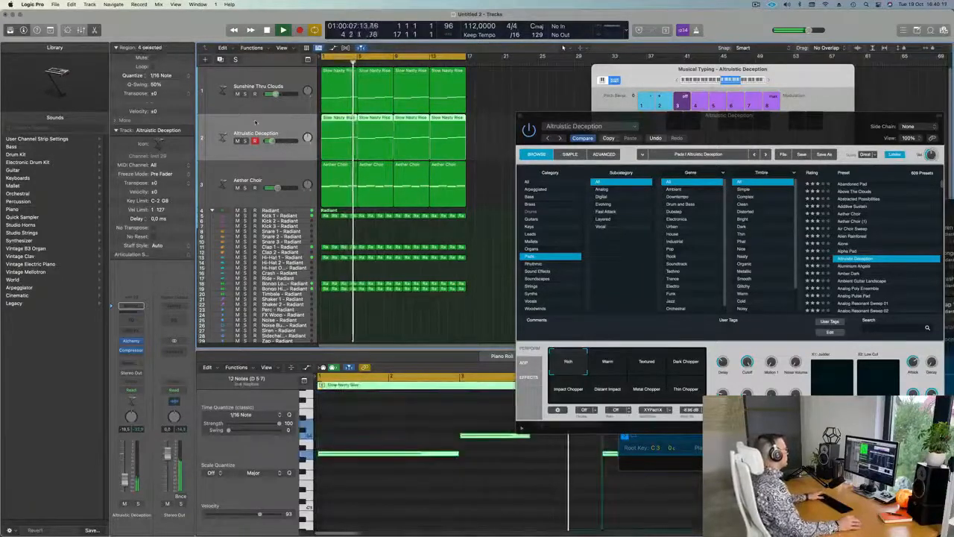
{"action": "key", "text": "Return"}
Send the Altruistic Deception track to Bus 5 and insert a SilverVerb reverb on the resulting aux channel.
{"action": "left_click", "coordinate": [131, 306]}
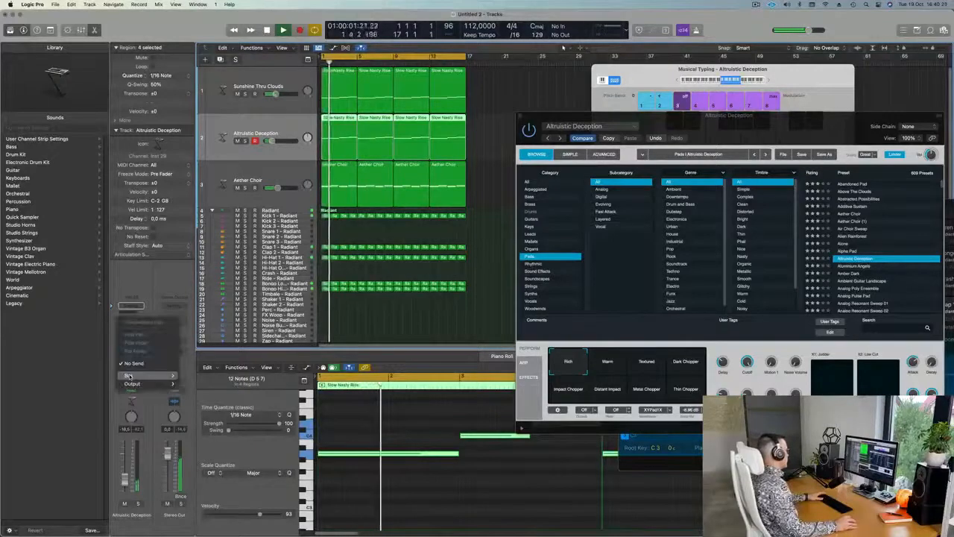
{"action": "mouse_move", "coordinate": [129, 375]}
{"action": "left_click", "coordinate": [190, 253]}
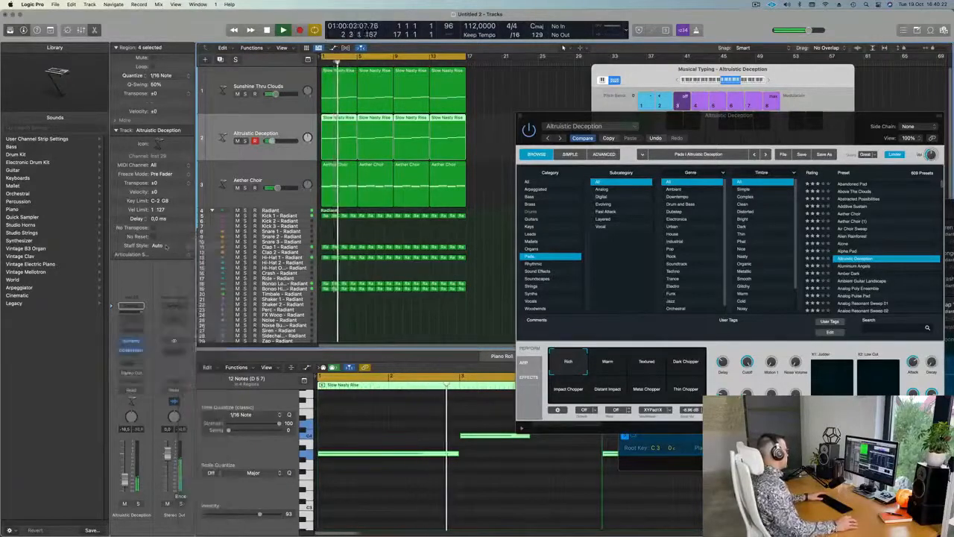
{"action": "left_click", "coordinate": [175, 348]}
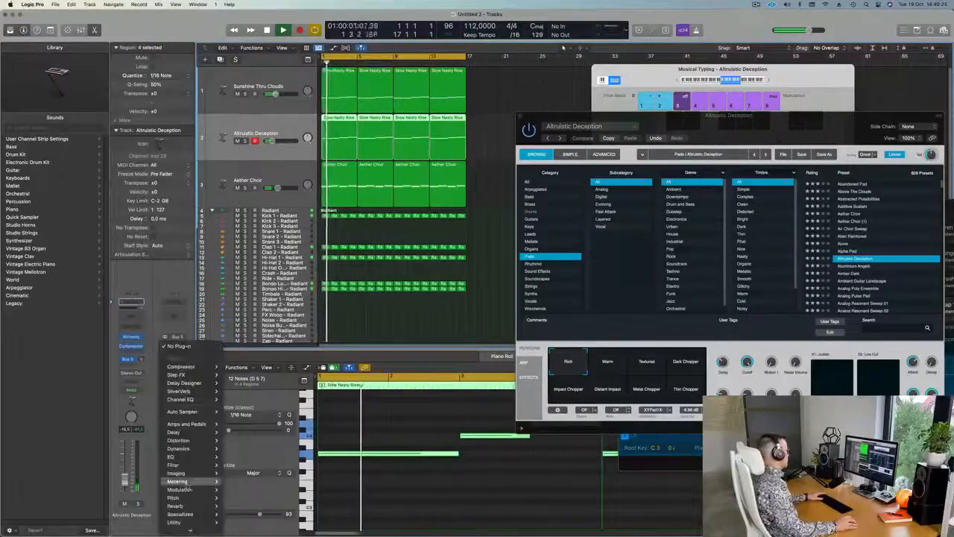
{"action": "mouse_move", "coordinate": [186, 506]}
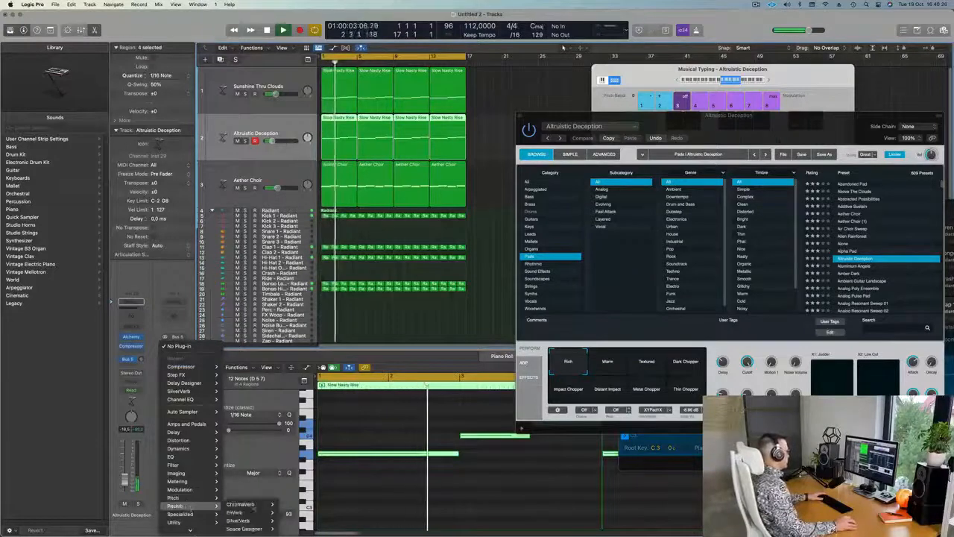
{"action": "mouse_move", "coordinate": [249, 520]}
{"action": "left_click", "coordinate": [291, 521]}
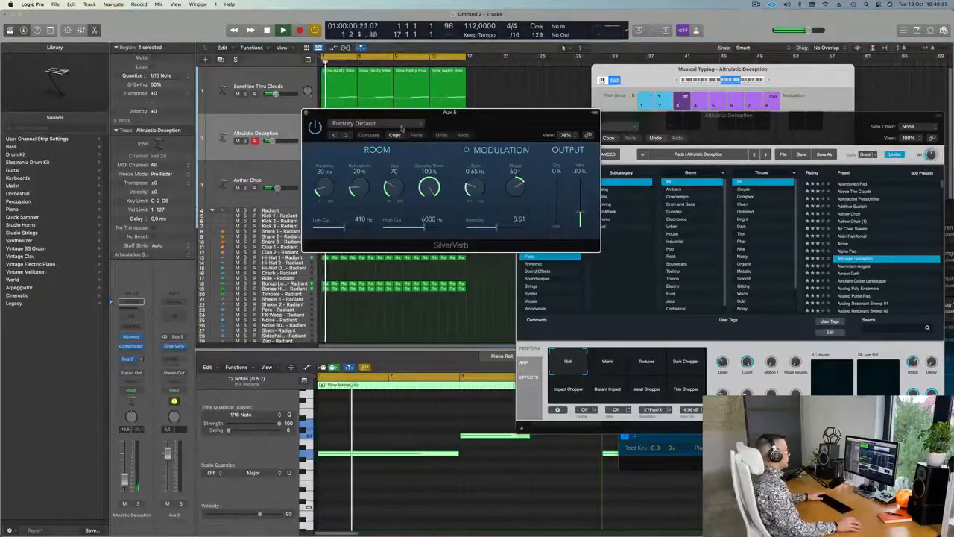
Load the grandiose preset in SilverVerb and raise the Altruistic Deception track's send to Bus 5.
{"action": "left_click", "coordinate": [376, 123]}
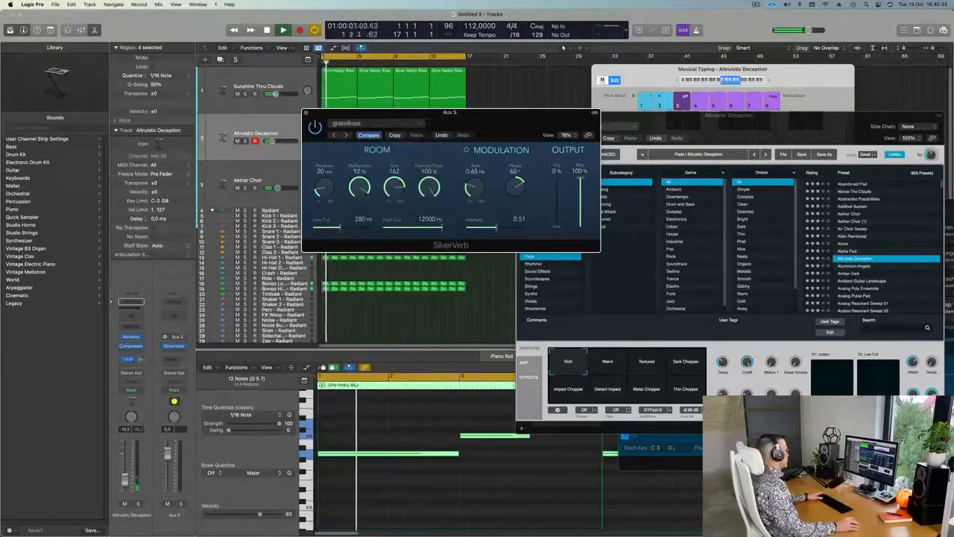
{"action": "left_click_drag", "start_coordinate": [447, 112], "coordinate": [550, 185]}
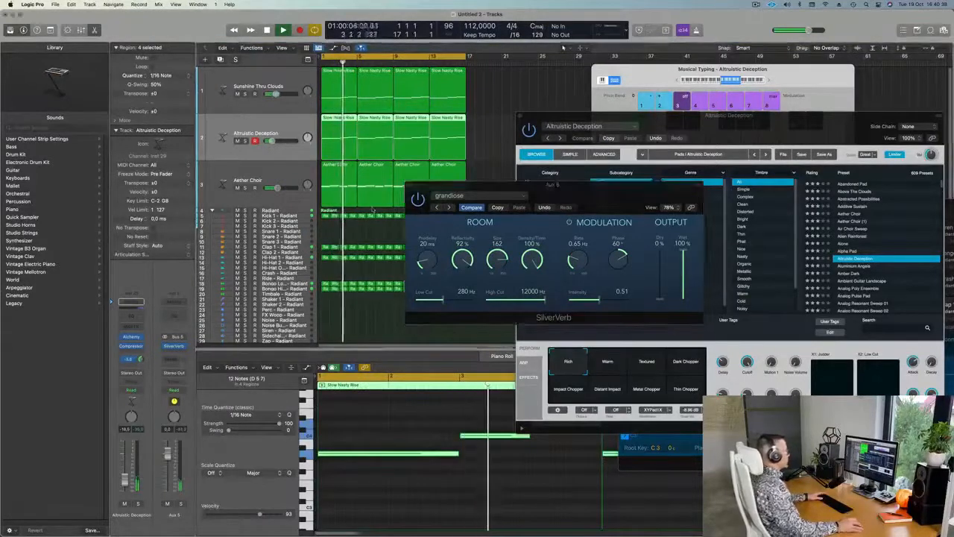
{"action": "left_click_drag", "start_coordinate": [429, 185], "coordinate": [364, 196]}
{"action": "left_click", "coordinate": [343, 196]}
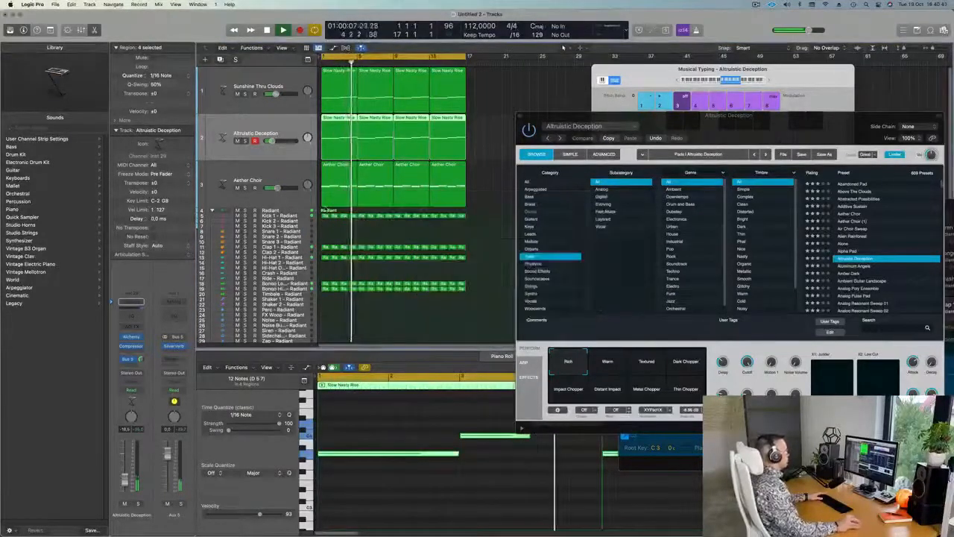
Audition the Textured performance variation of Altruistic Deception in Alchemy and settle on Warm.
{"action": "left_click_drag", "start_coordinate": [807, 127], "coordinate": [739, 121]}
{"action": "left_click", "coordinate": [607, 361]}
{"action": "left_click", "coordinate": [563, 362]}
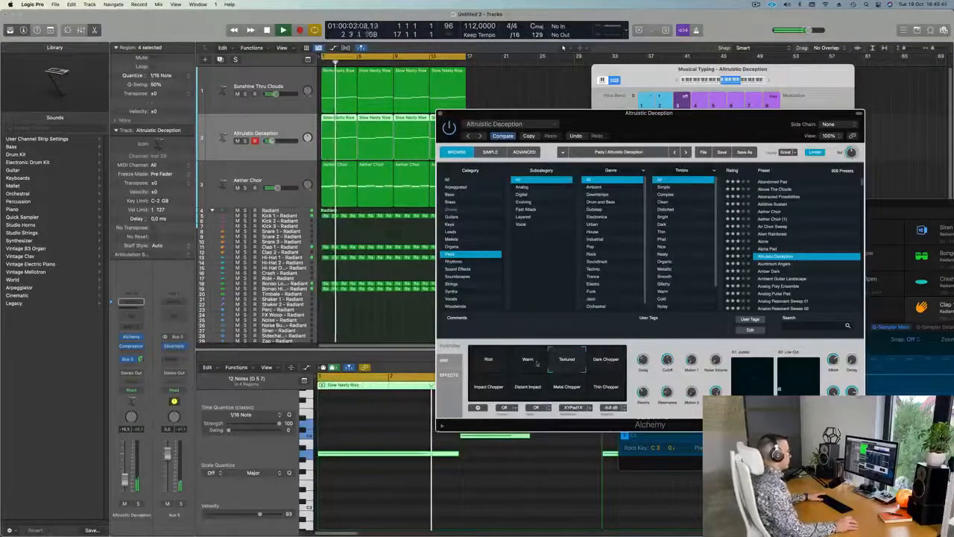
{"action": "left_click", "coordinate": [527, 362]}
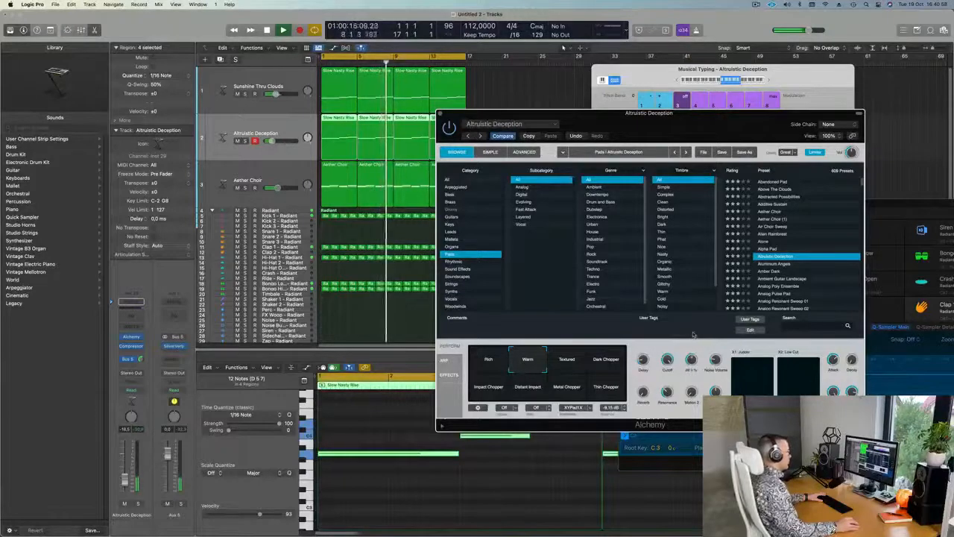
Adjust the Attack of the Altruistic Deception pad while replaying the loop from the start, and close Alchemy.
{"action": "key", "text": "Return"}
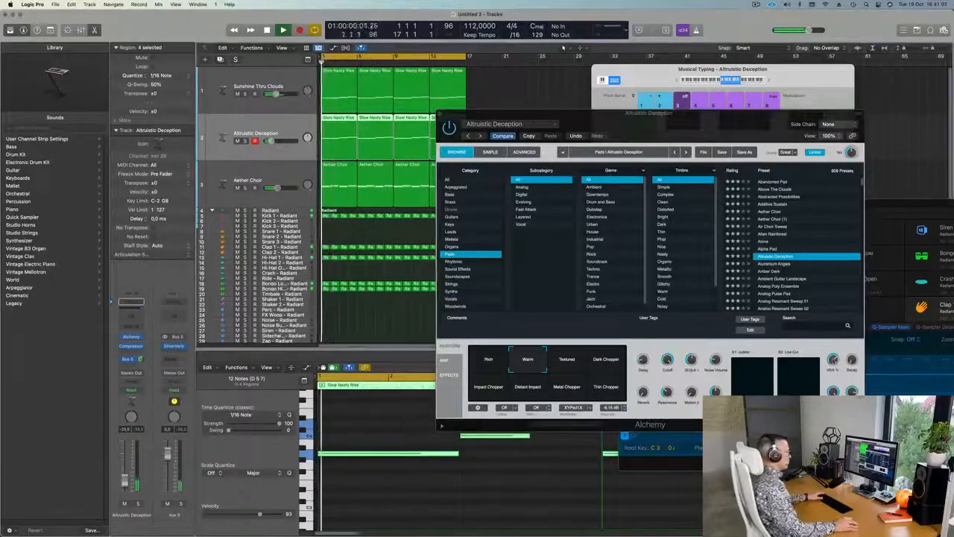
{"action": "key", "text": "Return"}
{"action": "key", "text": "space"}
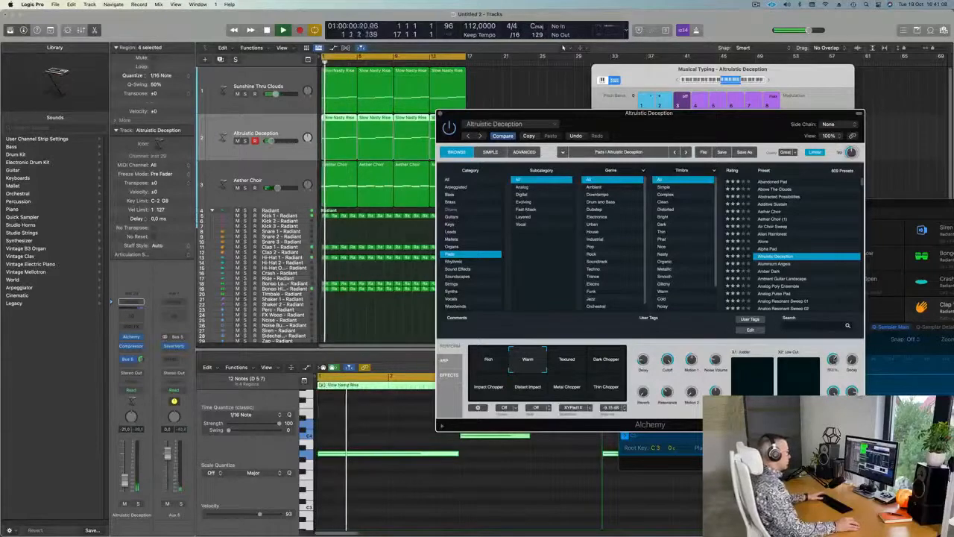
{"action": "key", "text": "Return"}
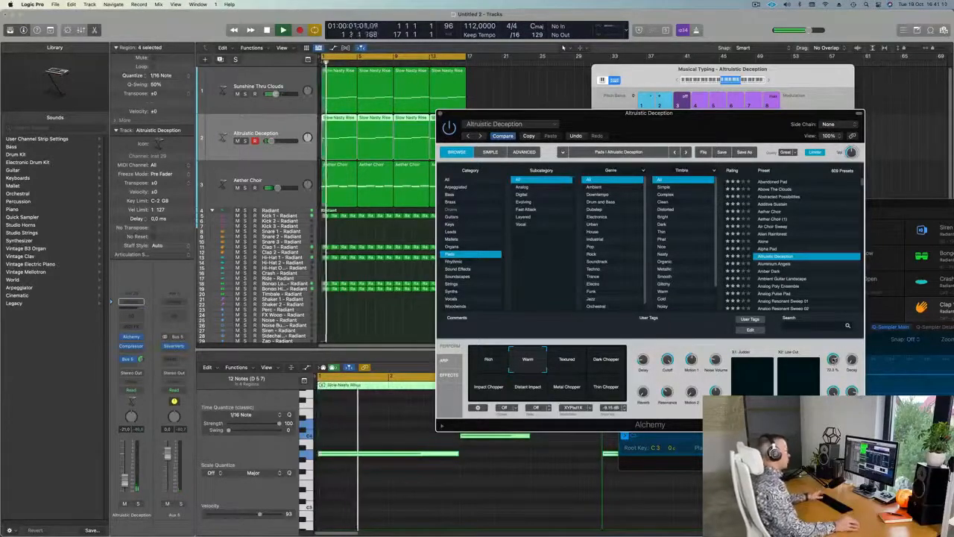
{"action": "left_click_drag", "start_coordinate": [744, 132], "coordinate": [698, 148]}
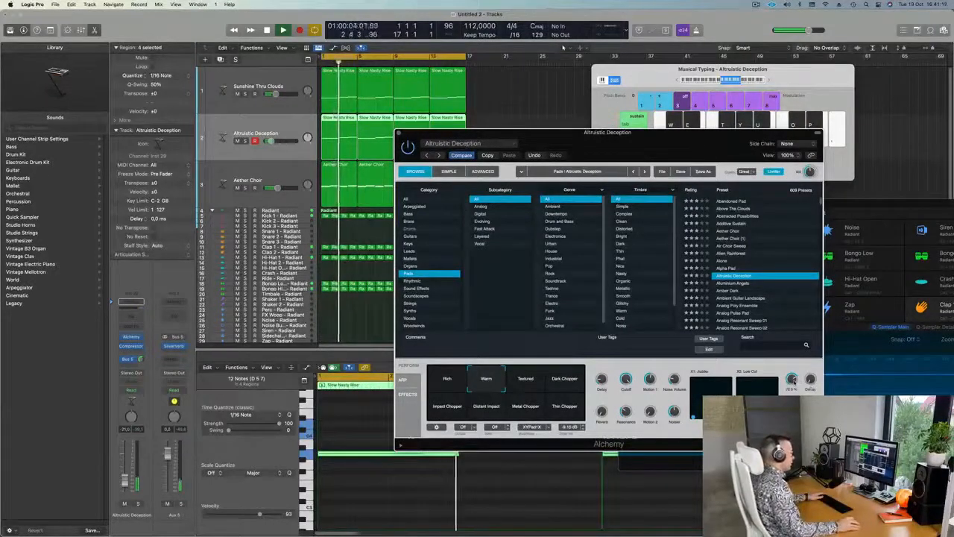
{"action": "left_click_drag", "start_coordinate": [690, 139], "coordinate": [685, 102]}
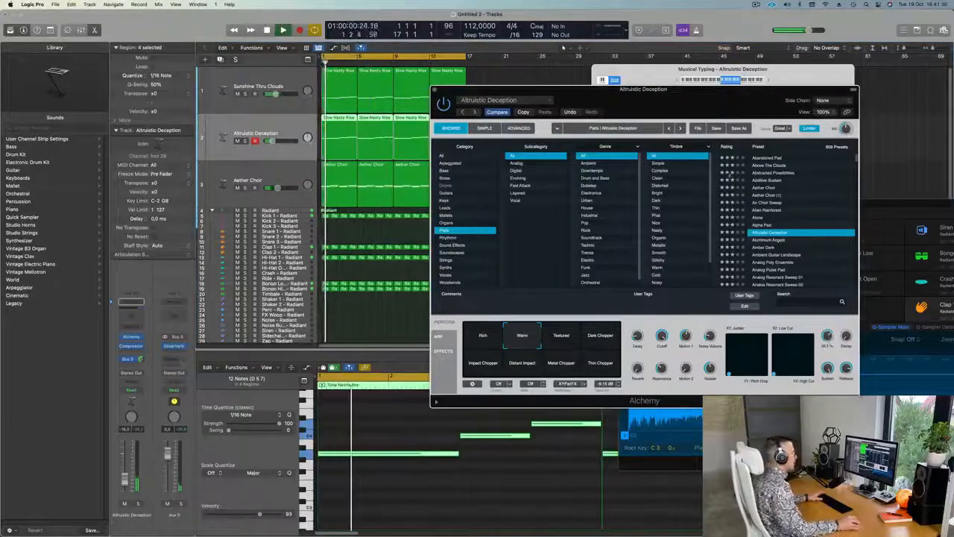
{"action": "key", "text": "super+w"}
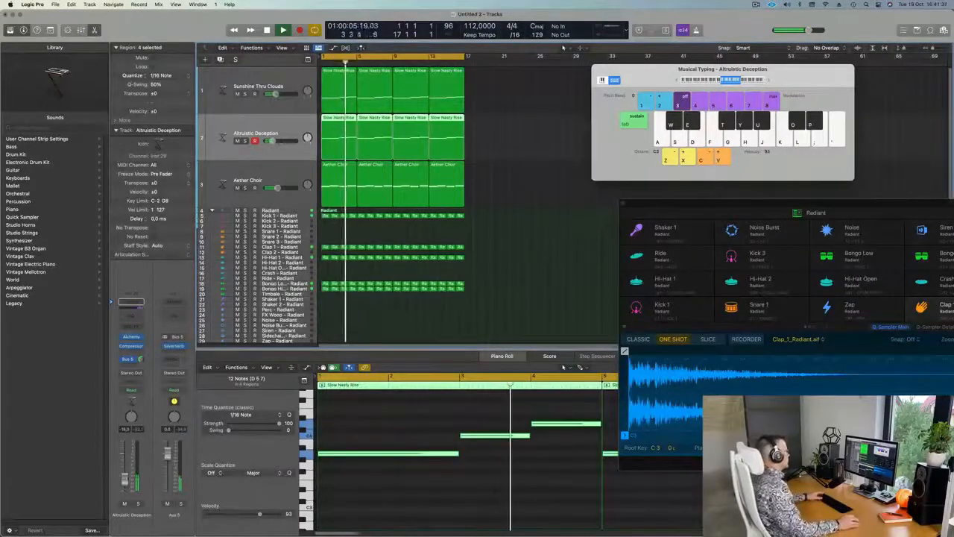
Solo the Aether Choir track to compare its sound with the Altruistic Deception pad.
{"action": "left_click", "coordinate": [257, 175]}
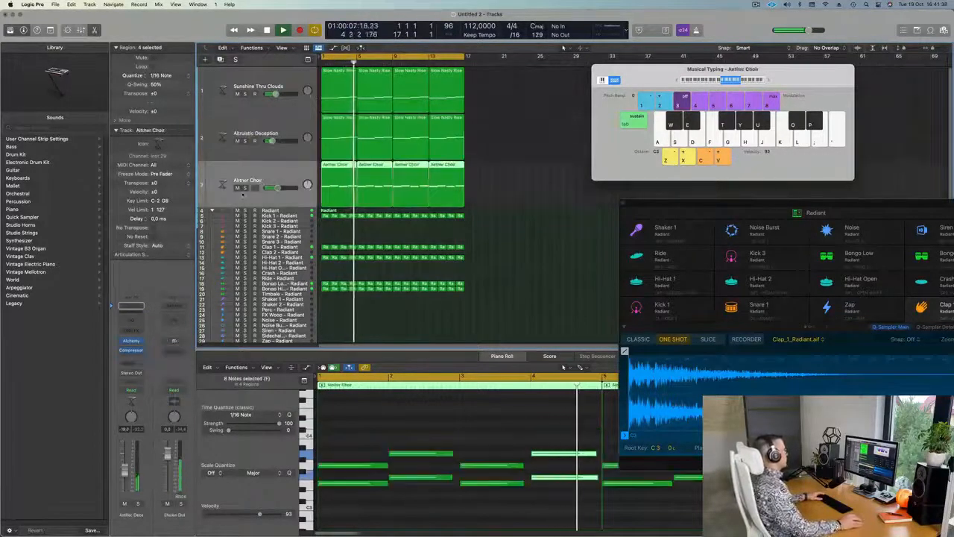
{"action": "left_click", "coordinate": [245, 187]}
{"action": "left_click", "coordinate": [245, 187]}
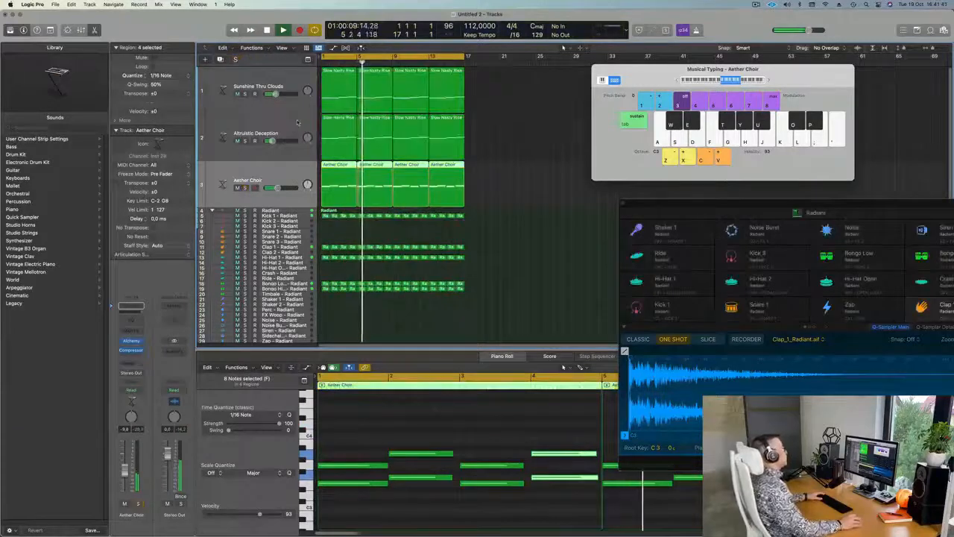
{"action": "left_click", "coordinate": [255, 136]}
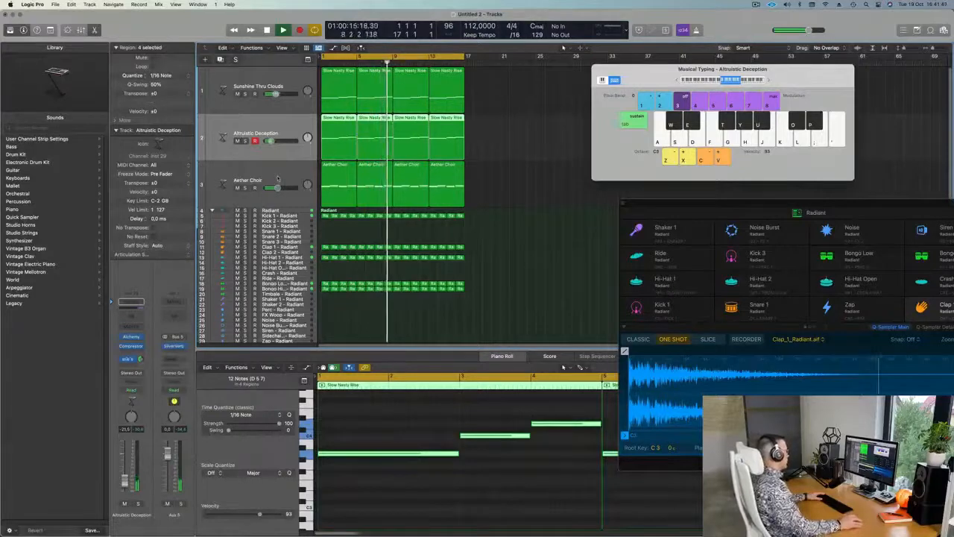
{"action": "left_click", "coordinate": [245, 187]}
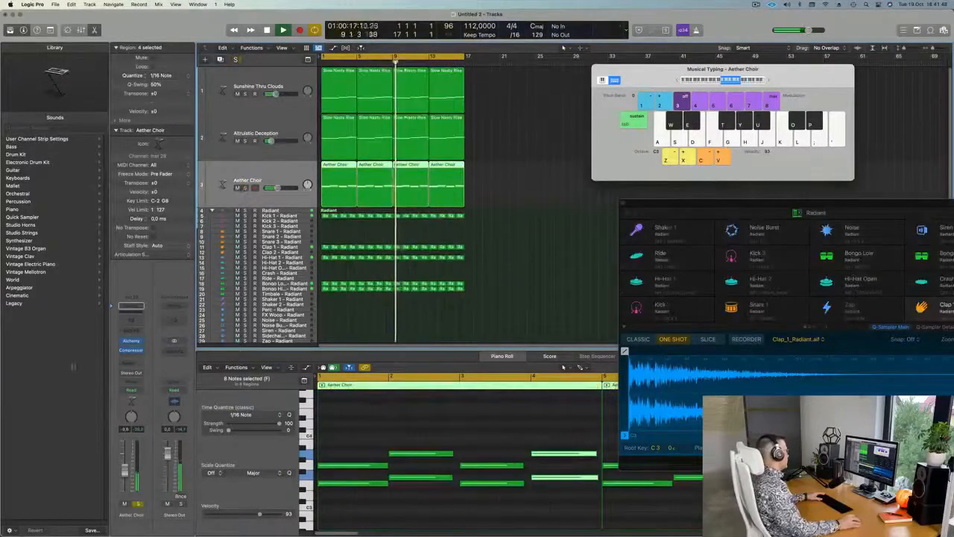
Send the Aether Choir track to the Bus 5 reverb and restart playback from the beginning.
{"action": "left_click", "coordinate": [132, 364]}
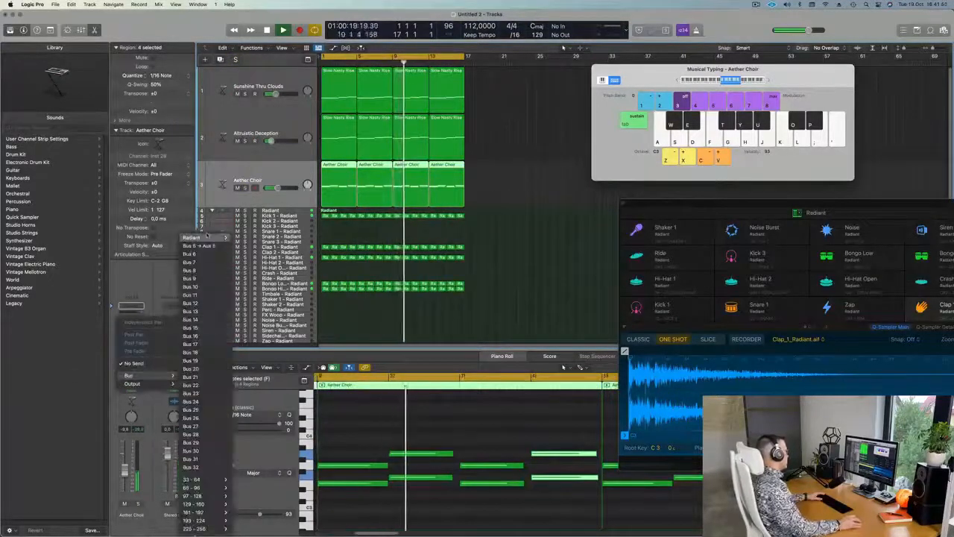
{"action": "mouse_move", "coordinate": [133, 375]}
{"action": "left_click", "coordinate": [203, 246]}
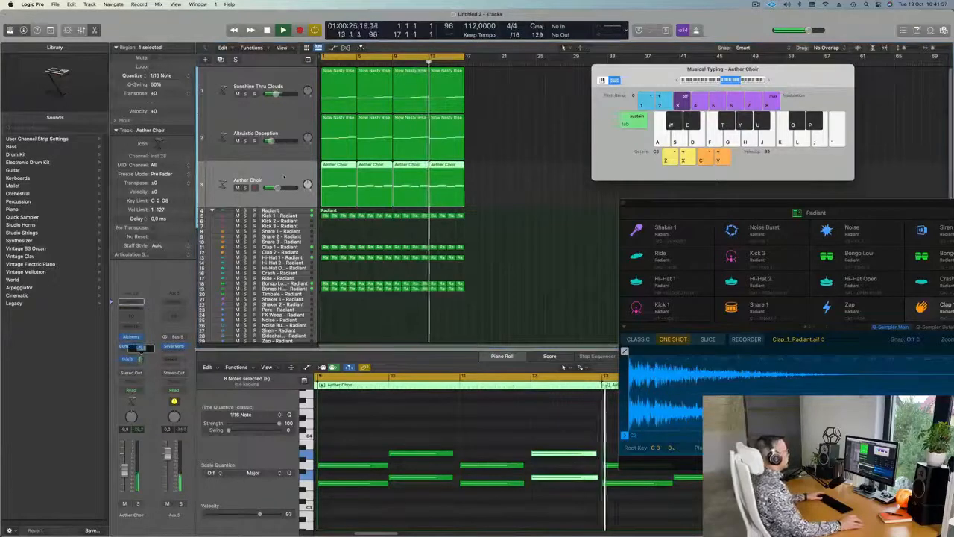
{"action": "key", "text": "space"}
{"action": "key", "text": "space"}
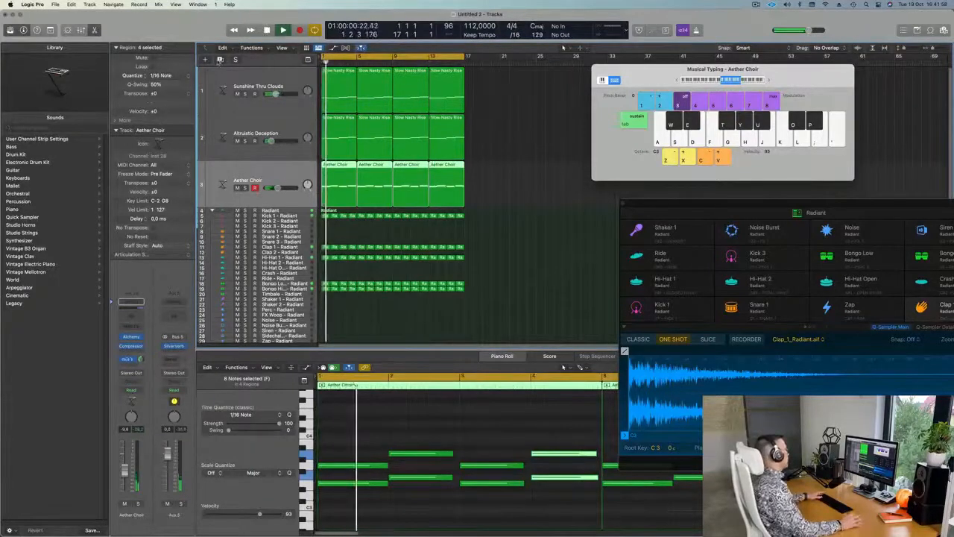
Duplicate the Aether Choir track and replace the copy's instrument with a stereo Vintage B3 Organ.
{"action": "key", "text": "super+d"}
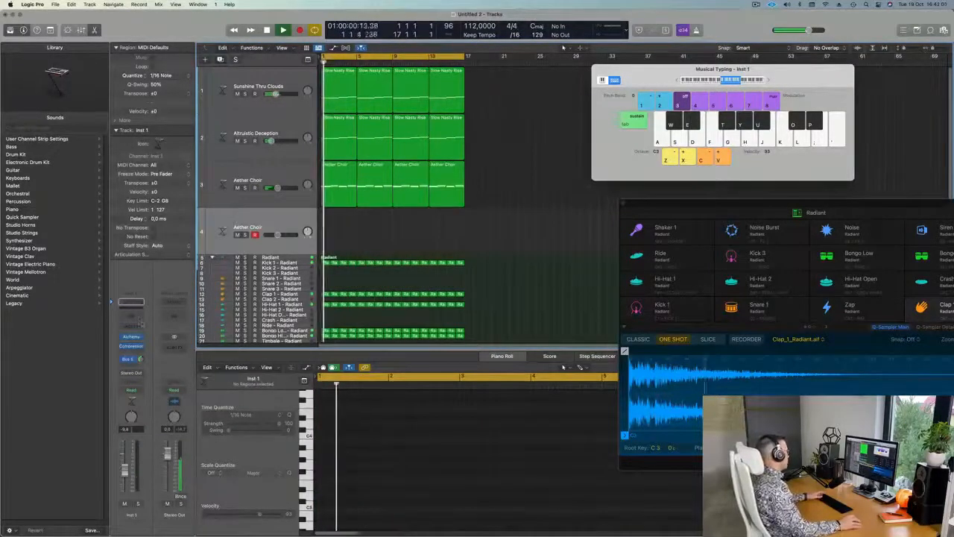
{"action": "left_click", "coordinate": [131, 336]}
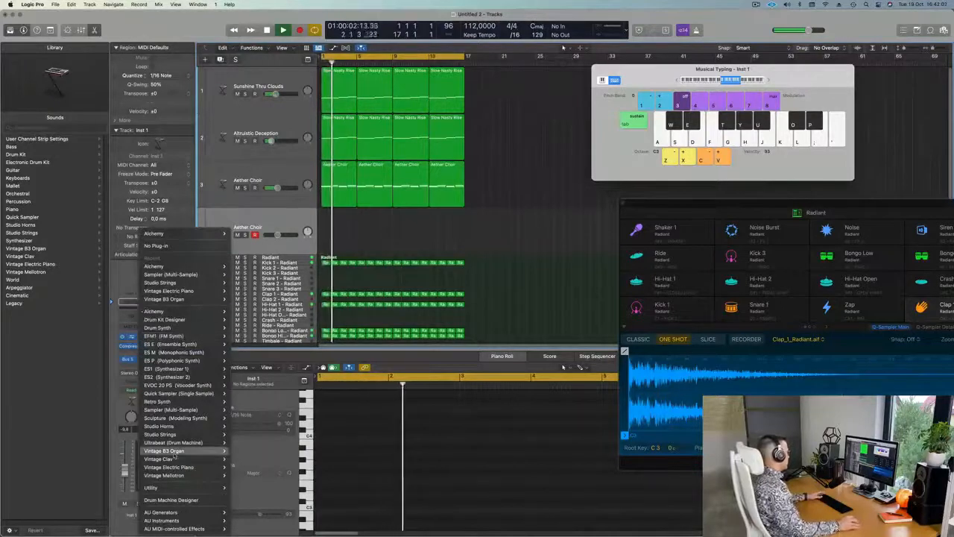
{"action": "mouse_move", "coordinate": [177, 461]}
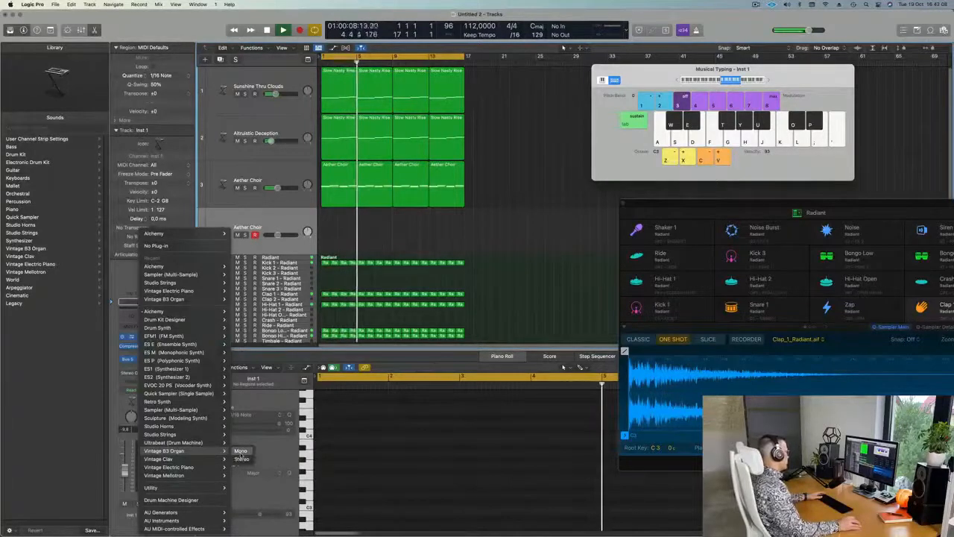
{"action": "left_click", "coordinate": [240, 458]}
{"action": "left_click_drag", "start_coordinate": [495, 118], "coordinate": [587, 205]}
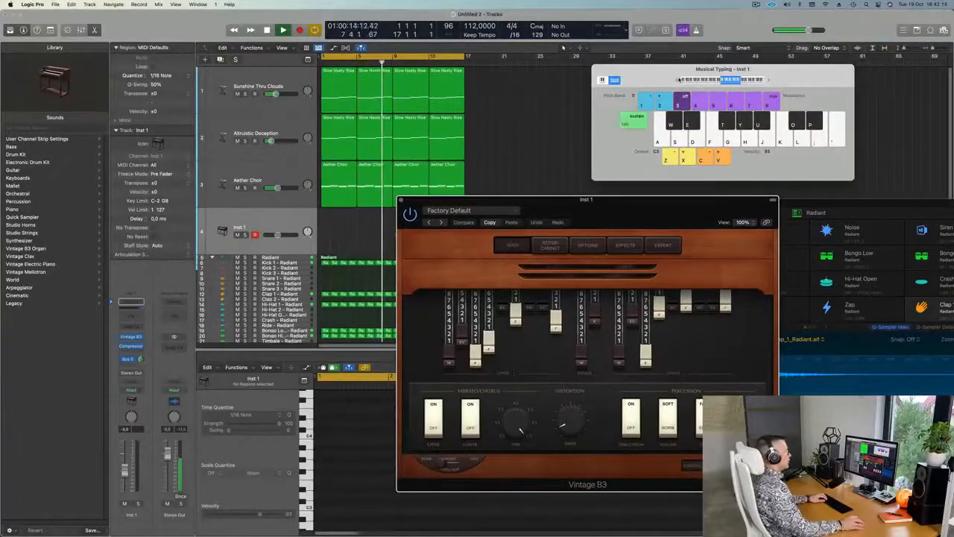
Try out organ notes with Musical Typing over the loop and lower the keyboard octave to C1.
{"action": "left_click_drag", "start_coordinate": [668, 73], "coordinate": [606, 87]}
{"action": "key", "text": "g"}
{"action": "key", "text": "g"}
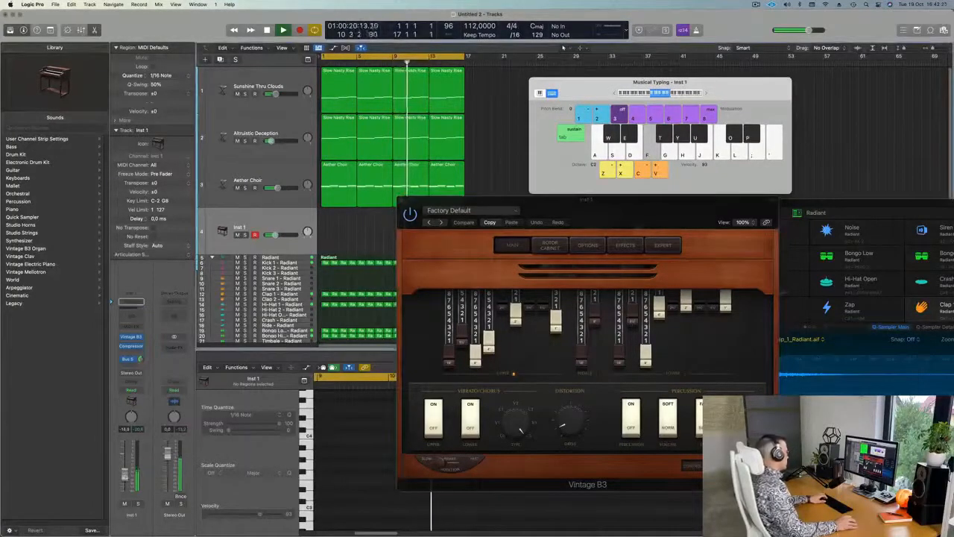
{"action": "key", "text": "s"}
{"action": "key", "text": "f"}
{"action": "key", "text": "z"}
{"action": "key", "text": "s"}
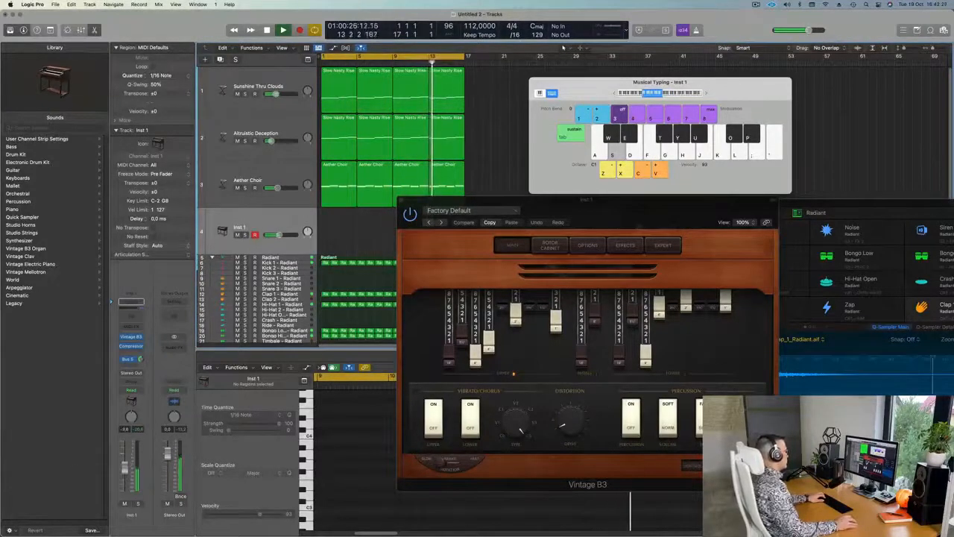
Adjust the organ track's volume while testing low D, E and F notes against the loop.
{"action": "key", "text": "s"}
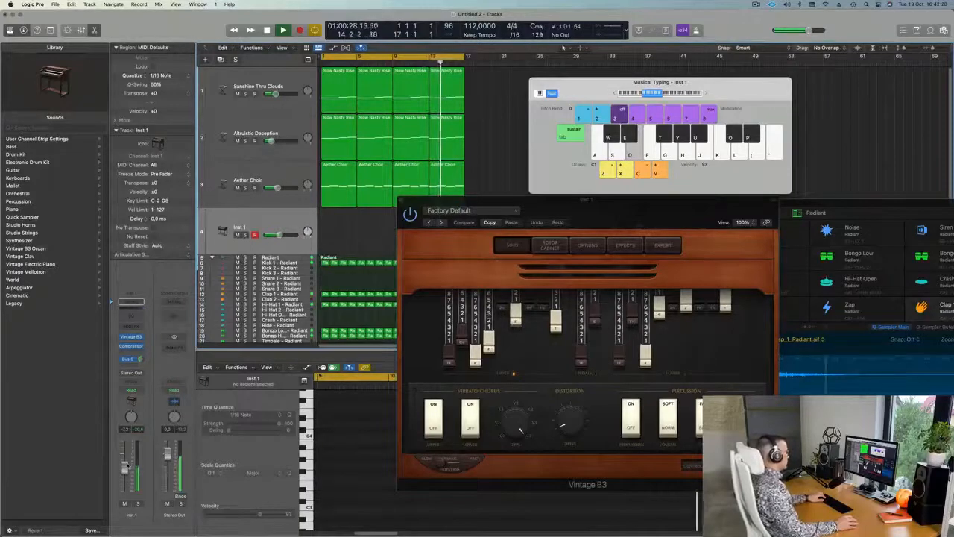
{"action": "key", "text": "d"}
{"action": "key", "text": "f"}
{"action": "key", "text": "f"}
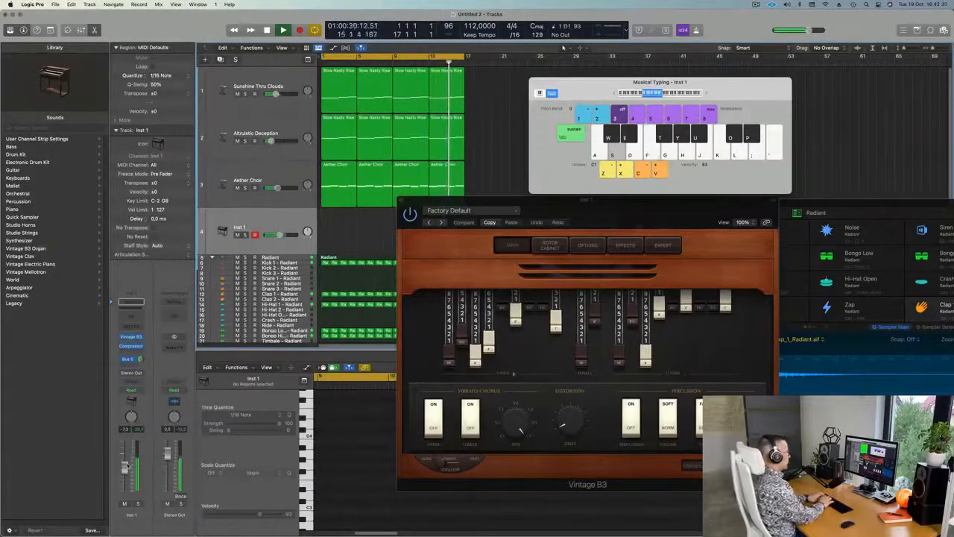
{"action": "key", "text": "s"}
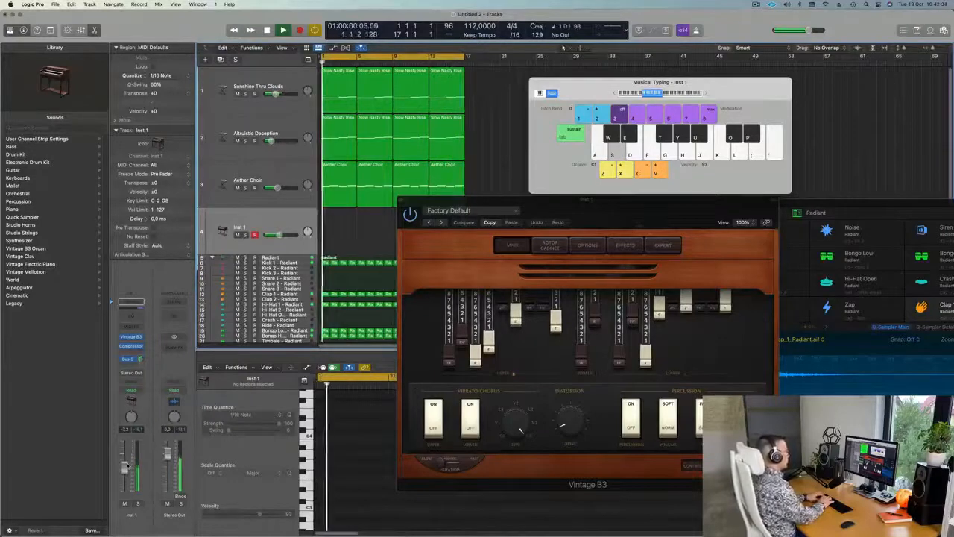
{"action": "key", "text": "s"}
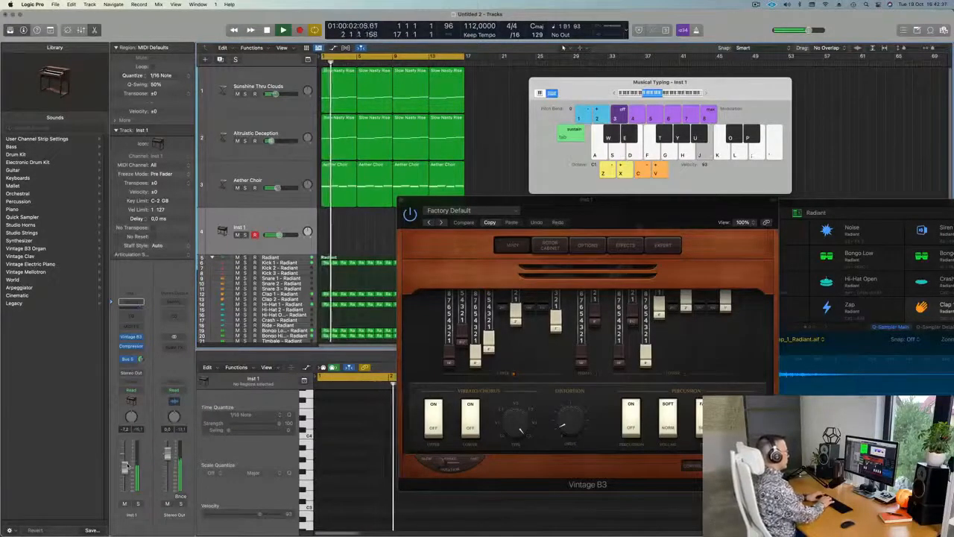
{"action": "key", "text": "s"}
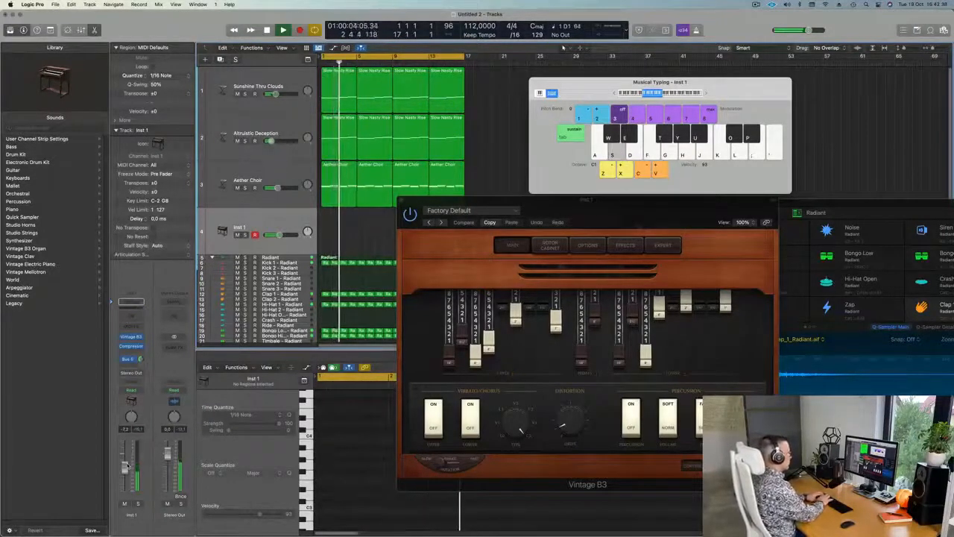
Record a rhythmic pattern of repeated low D notes on the Vintage B3 track from bar 9, playing over the loop.
{"action": "key", "text": "a"}
{"action": "key", "text": "s"}
{"action": "key", "text": "s"}
{"action": "key", "text": "s"}
{"action": "key", "text": "s"}
{"action": "key", "text": "s"}
{"action": "key", "text": "s"}
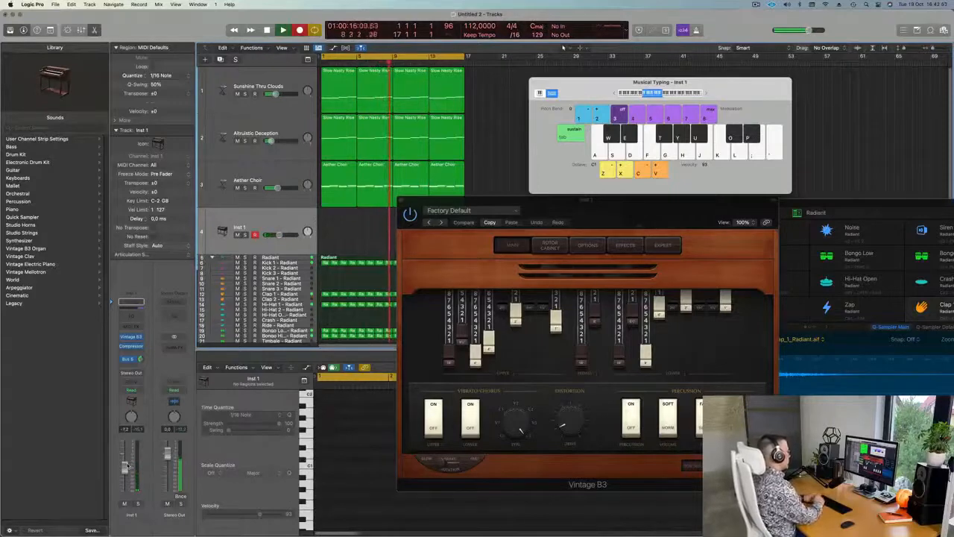
{"action": "key", "text": "s"}
{"action": "key", "text": "s"}
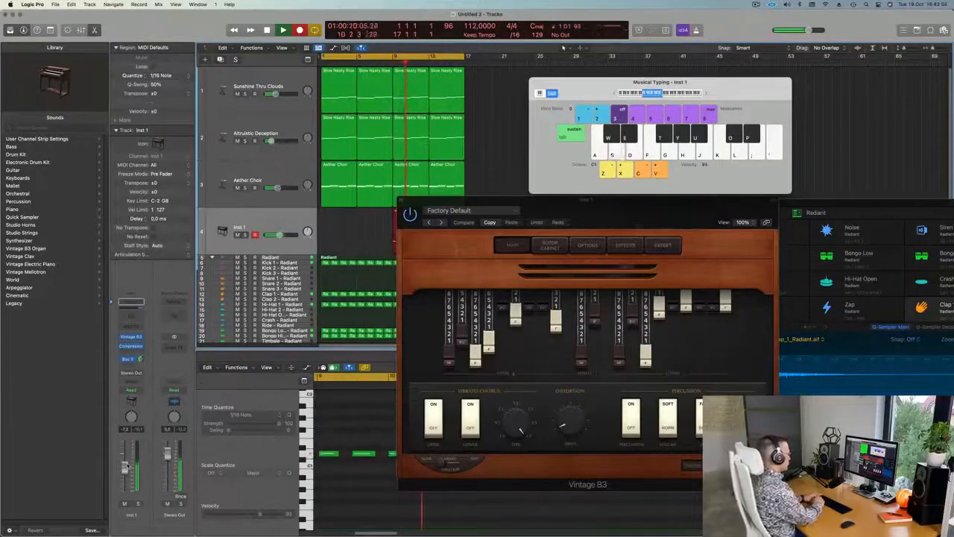
{"action": "key", "text": "space"}
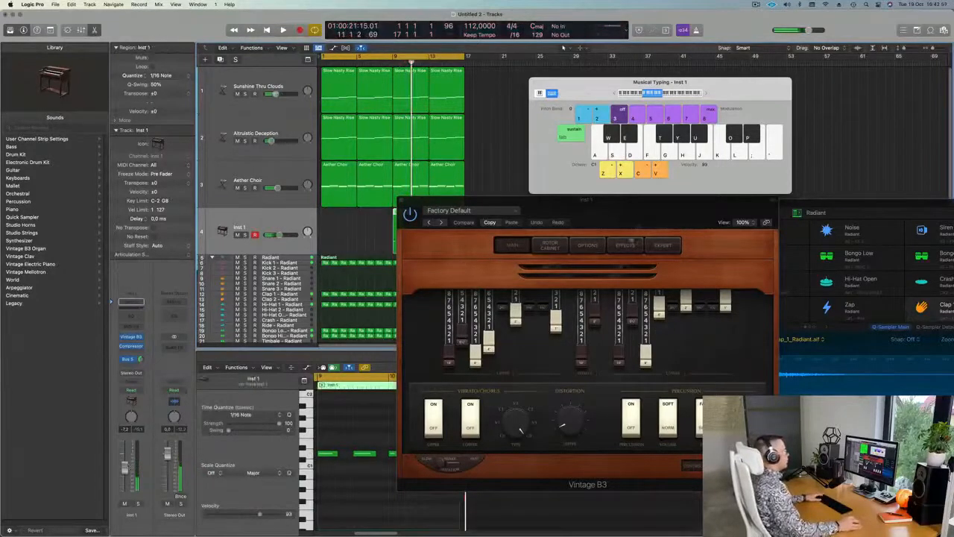
Move the recorded organ region to bar 1, select all its notes and play it back with the loop.
{"action": "left_click_drag", "start_coordinate": [609, 205], "coordinate": [891, 198]}
{"action": "left_click_drag", "start_coordinate": [400, 212], "coordinate": [329, 215]}
{"action": "key", "text": "space"}
{"action": "left_click", "coordinate": [371, 478]}
{"action": "key", "text": "super+a"}
{"action": "key", "text": "space"}
{"action": "key", "text": "super+Right"}
{"action": "key", "text": "super+Left"}
{"action": "key", "text": "super+Left"}
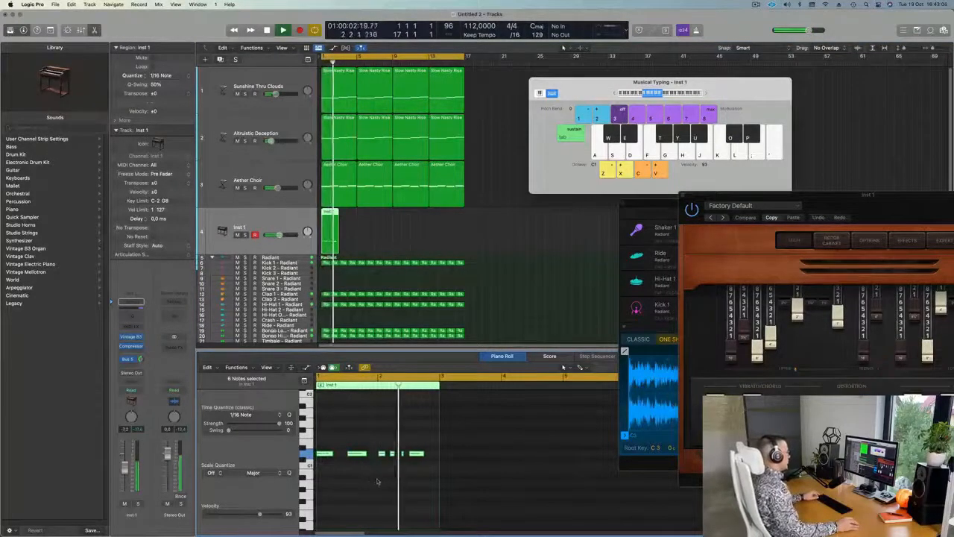
{"action": "key", "text": "super+Left"}
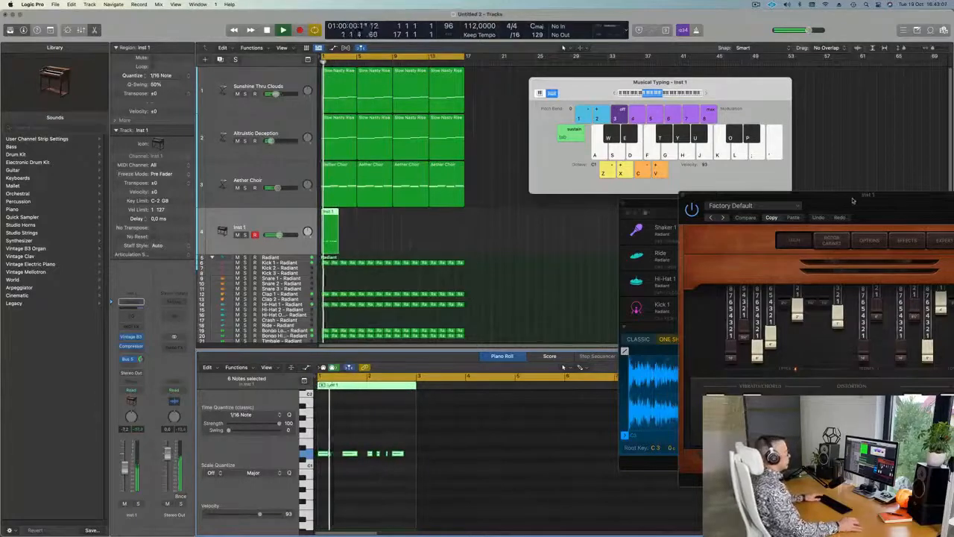
{"action": "left_click_drag", "start_coordinate": [850, 200], "coordinate": [633, 198]}
{"action": "key", "text": "space"}
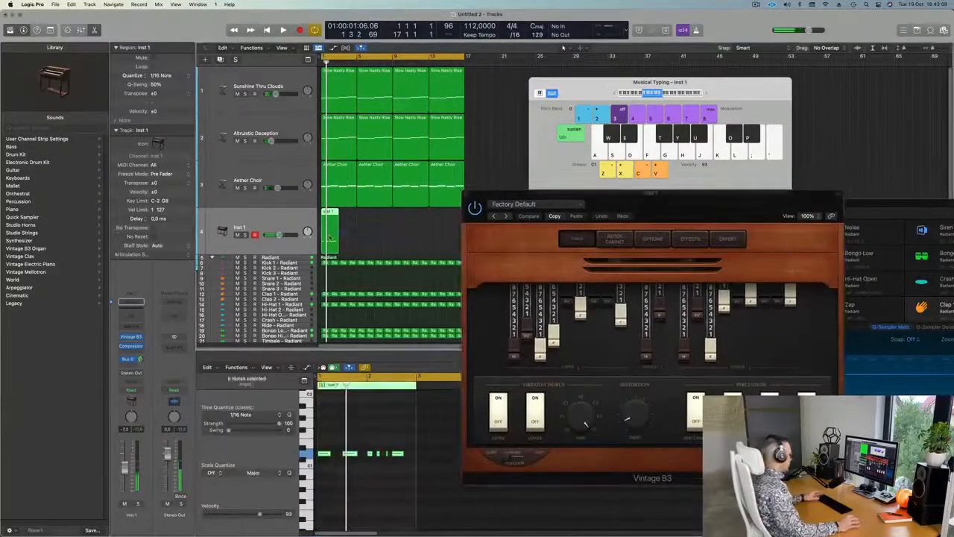
Repeat the two-bar organ region until it fills the 16-bar loop.
{"action": "key", "text": "super+r"}
{"action": "key", "text": "super+r"}
{"action": "key", "text": "super+r"}
{"action": "key", "text": "super+r"}
{"action": "key", "text": "super+r"}
{"action": "key", "text": "super+r"}
{"action": "key", "text": "super+r"}
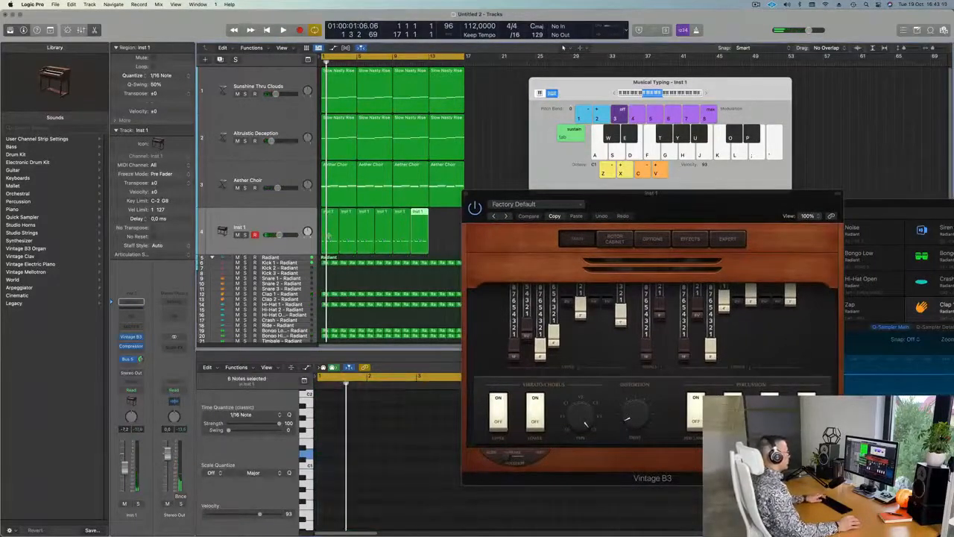
Listen to the repeated organ part soloed and in the full mix from the beginning.
{"action": "left_click_drag", "start_coordinate": [705, 204], "coordinate": [623, 185]}
{"action": "key", "text": "space"}
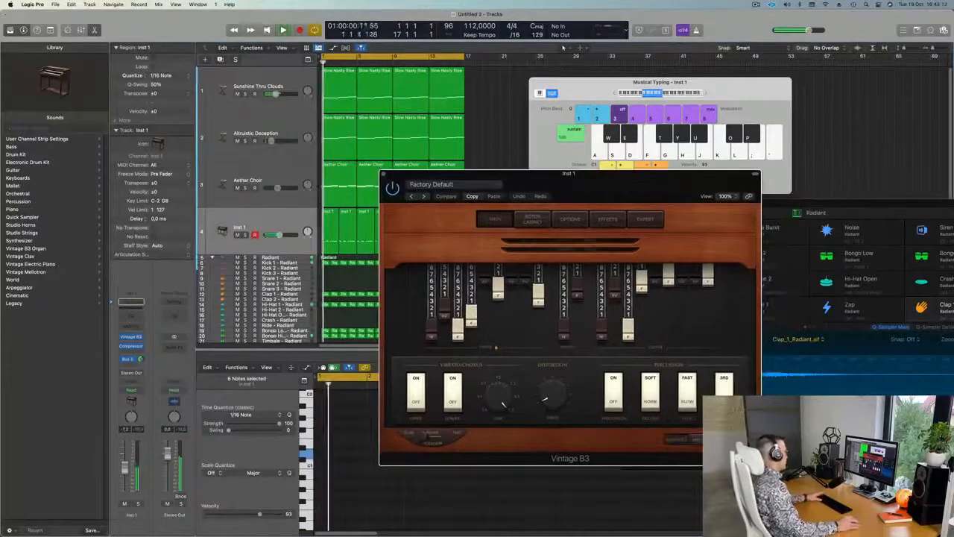
{"action": "key", "text": "s"}
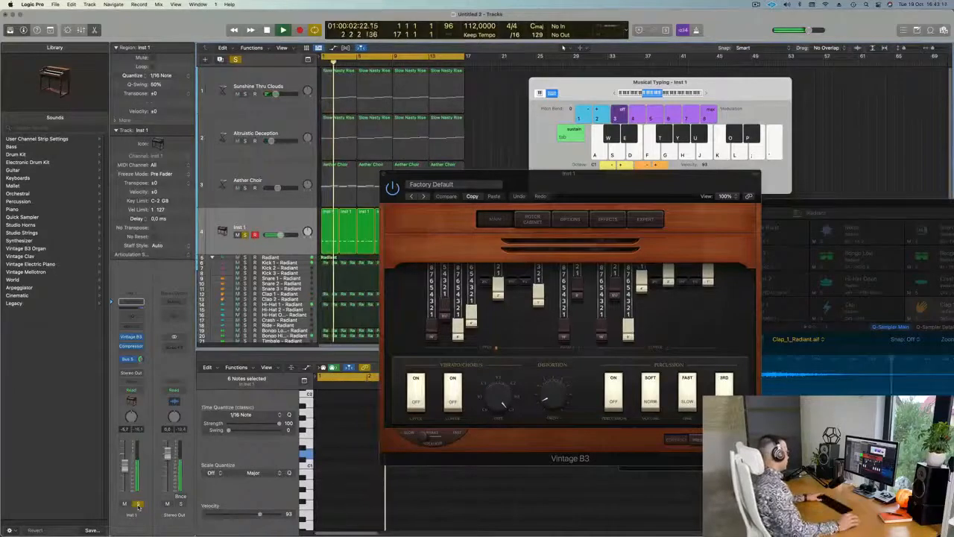
{"action": "key", "text": "s"}
{"action": "key", "text": "space"}
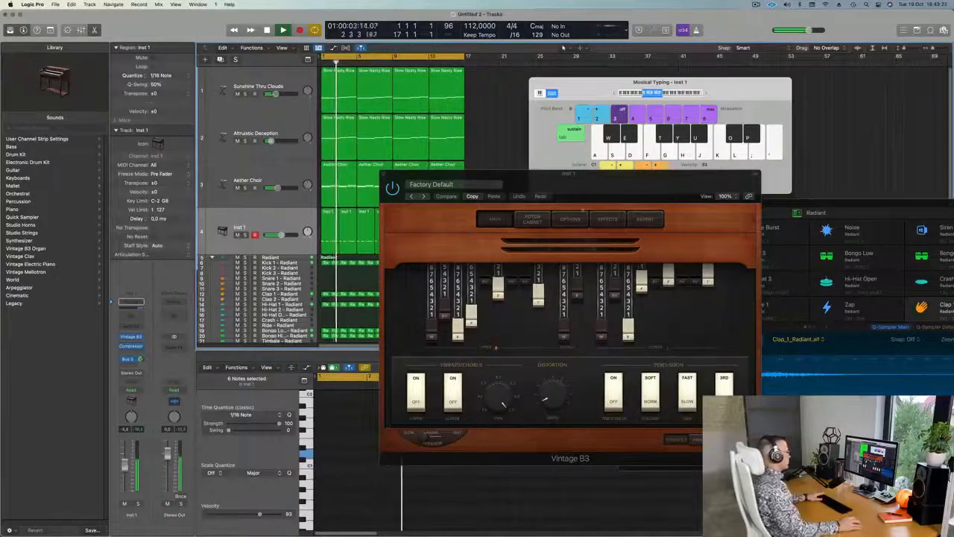
Load the 80's Pop Organ preset in Vintage B3, lower the organ track's volume and adjust its Bus 5 send.
{"action": "left_click_drag", "start_coordinate": [627, 175], "coordinate": [592, 172]}
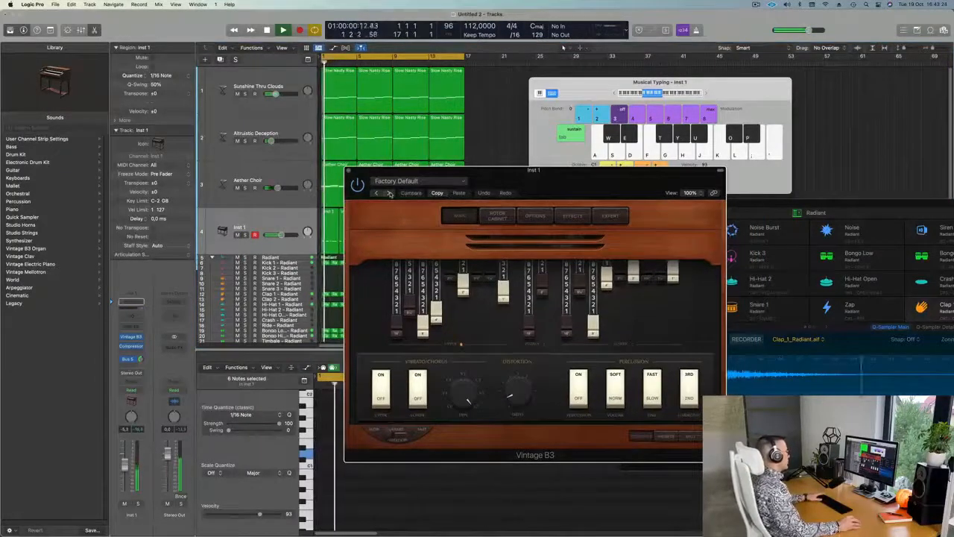
{"action": "left_click", "coordinate": [390, 194]}
{"action": "left_click", "coordinate": [389, 194]}
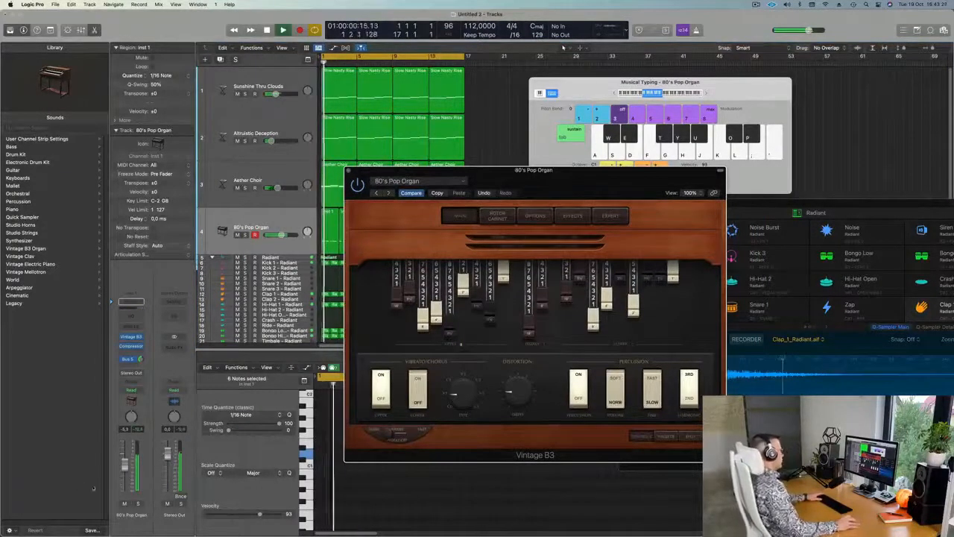
{"action": "left_click_drag", "start_coordinate": [126, 467], "coordinate": [126, 474]}
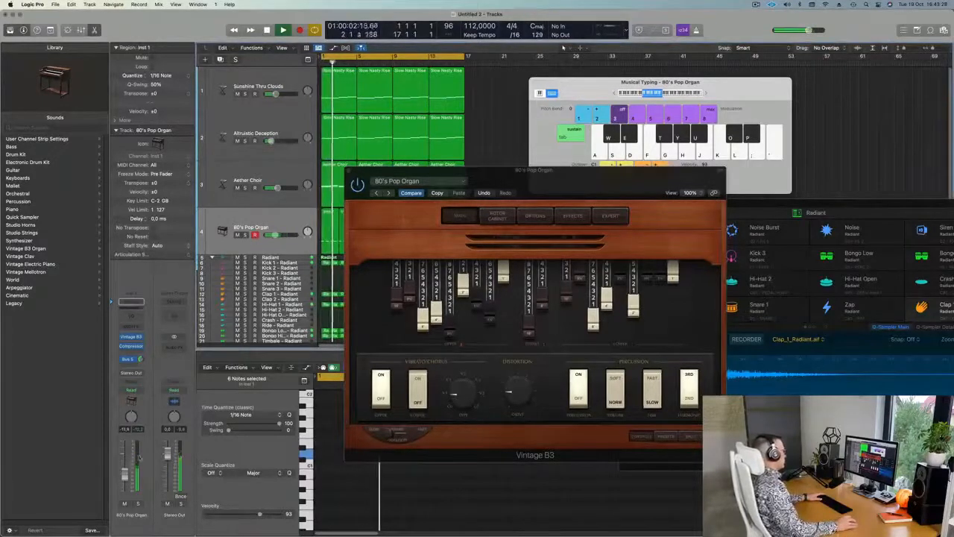
{"action": "key", "text": "space"}
{"action": "left_click", "coordinate": [141, 360]}
{"action": "key", "text": "space"}
{"action": "key", "text": "space"}
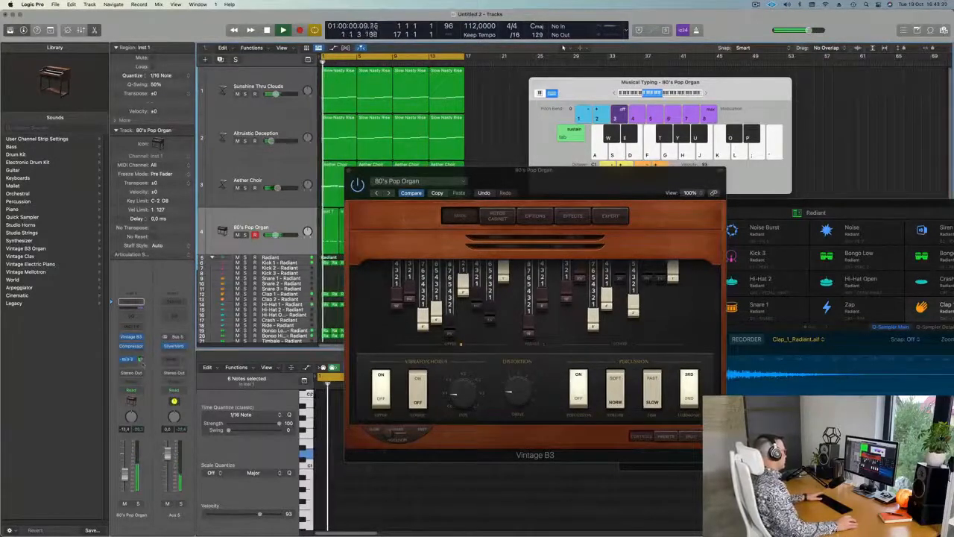
Try the Blues Solo Organ and Church Door Organ presets on the organ part over the loop.
{"action": "left_click", "coordinate": [388, 193]}
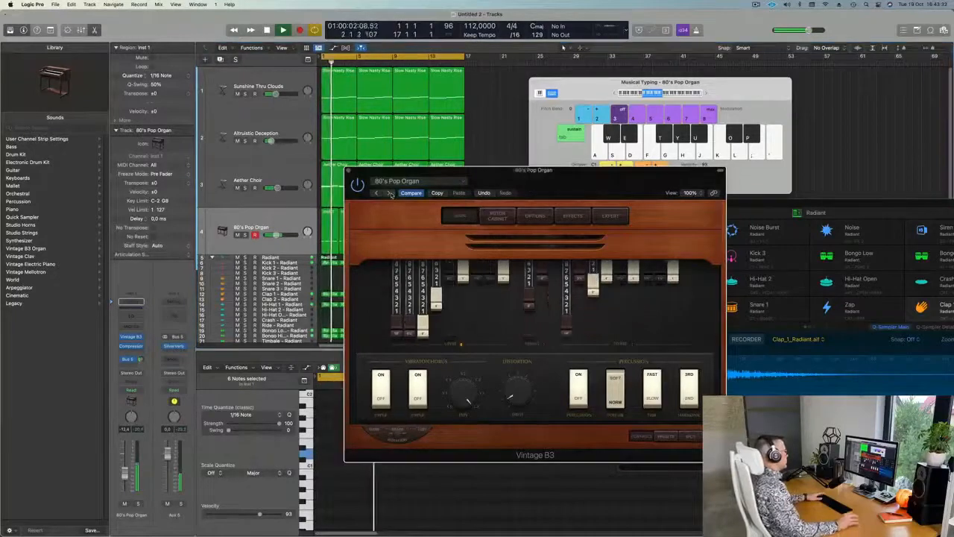
{"action": "left_click", "coordinate": [391, 193]}
{"action": "left_click_drag", "start_coordinate": [540, 174], "coordinate": [515, 174]}
{"action": "left_click", "coordinate": [365, 193]}
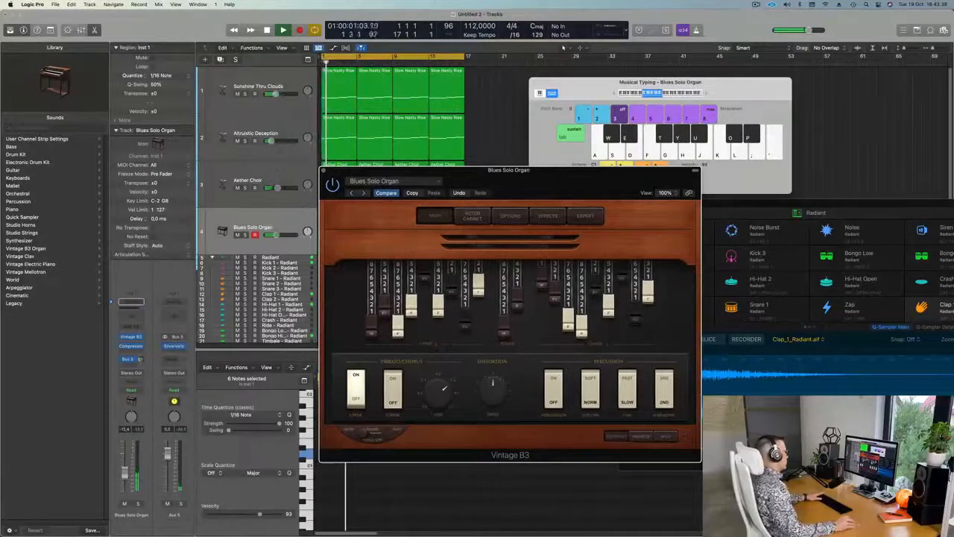
{"action": "left_click", "coordinate": [496, 127]}
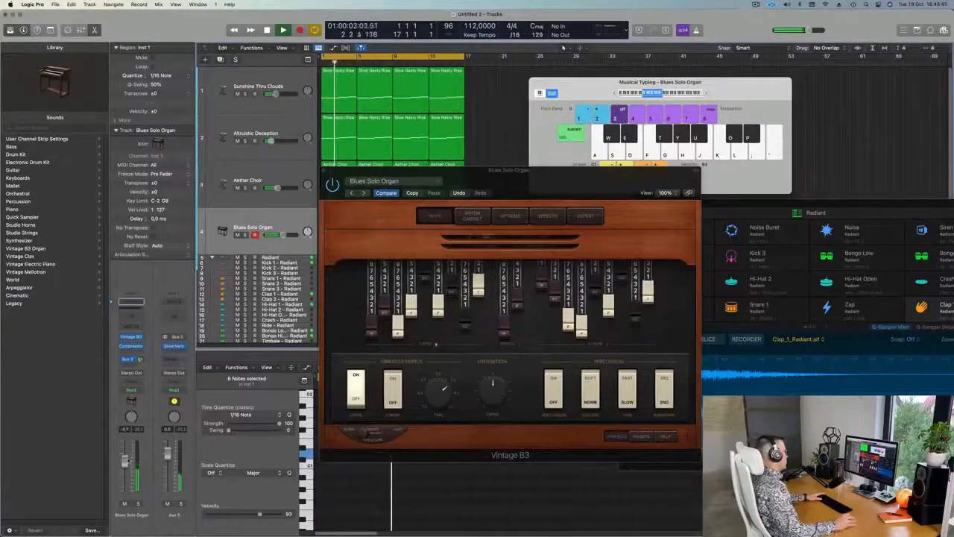
{"action": "left_click", "coordinate": [363, 192]}
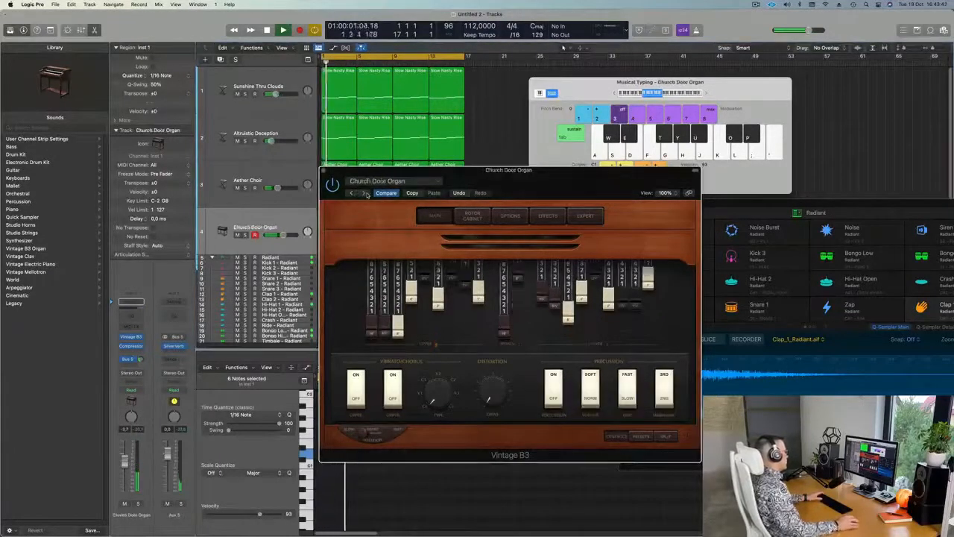
{"action": "left_click_drag", "start_coordinate": [544, 173], "coordinate": [500, 182]}
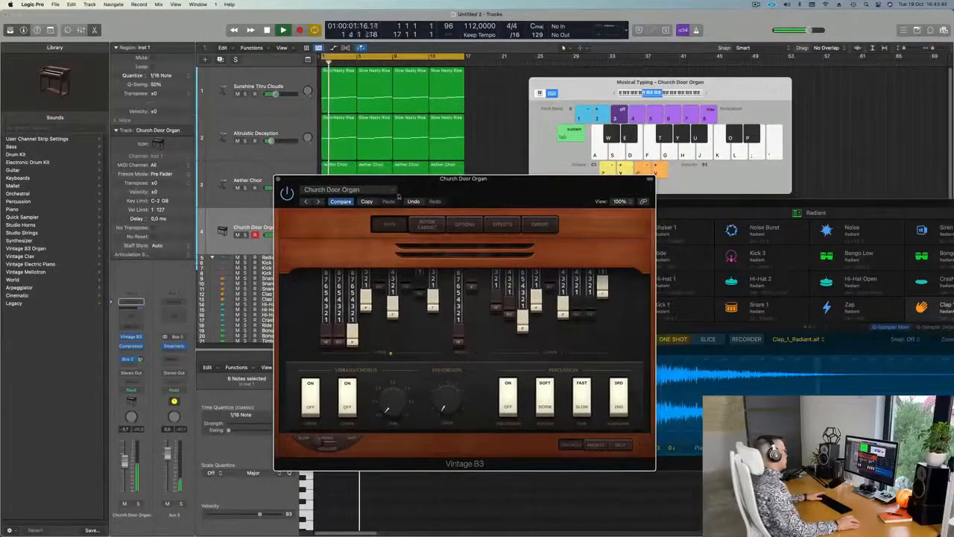
Try the Classic Funk, Classic Tonewheel and Distorted Organ presets, soloing the organ track for the Distorted Organ.
{"action": "left_click", "coordinate": [317, 202]}
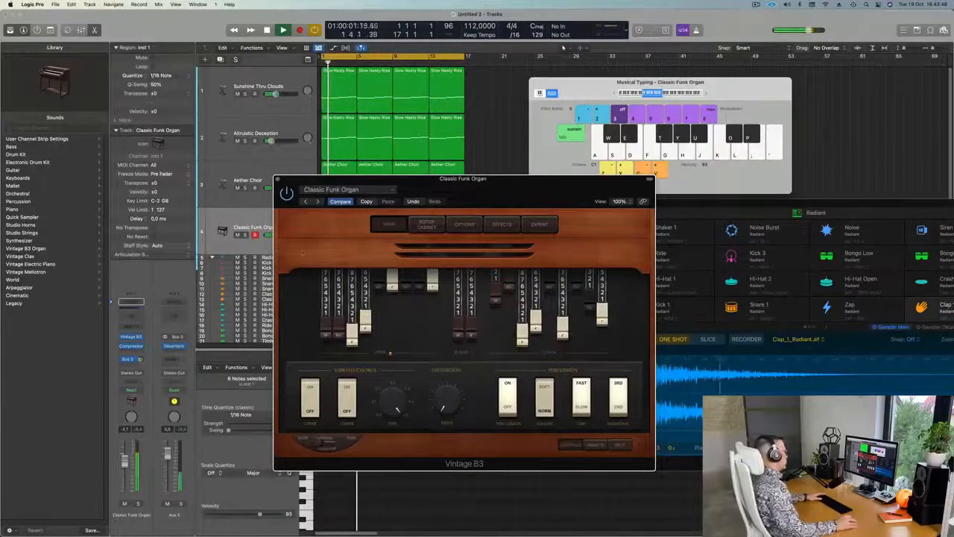
{"action": "left_click", "coordinate": [318, 202]}
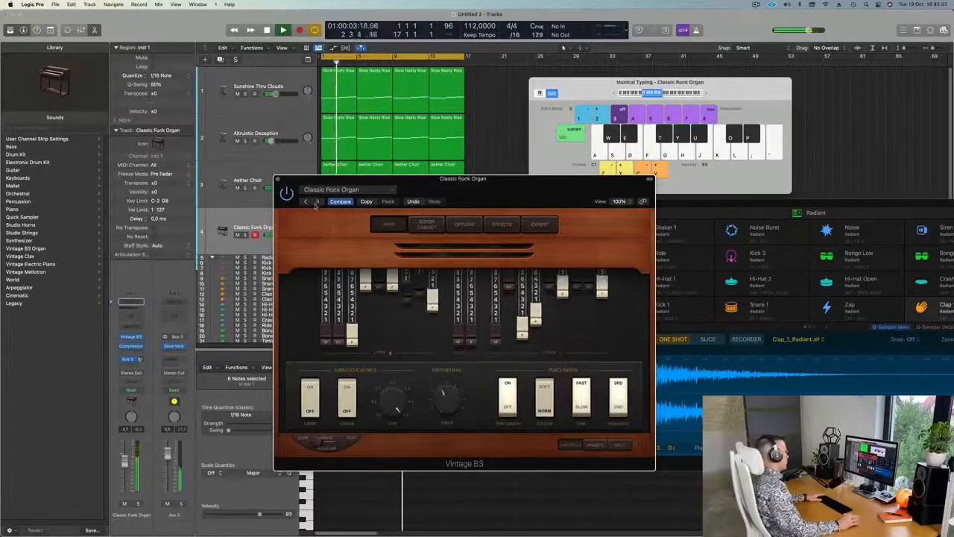
{"action": "left_click", "coordinate": [318, 202]}
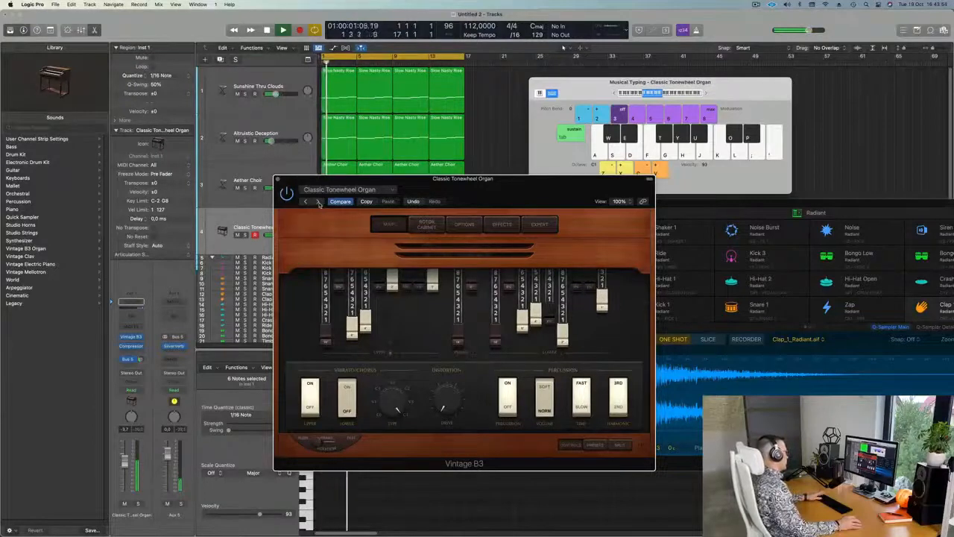
{"action": "left_click", "coordinate": [319, 202]}
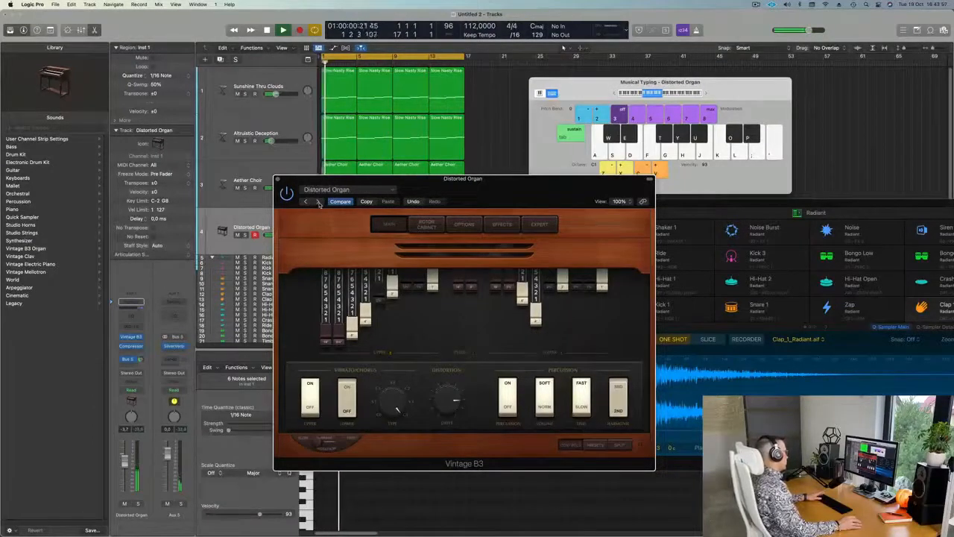
{"action": "left_click", "coordinate": [137, 504]}
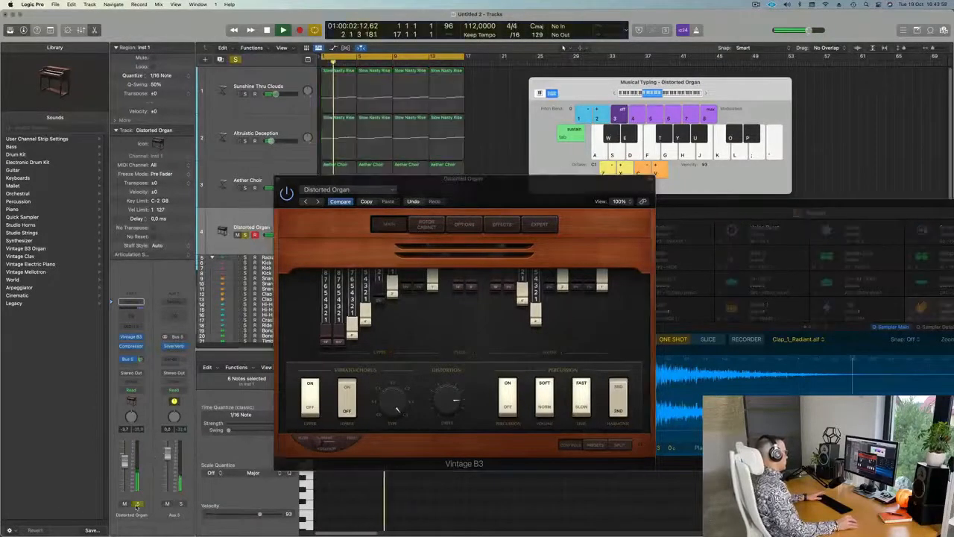
Try the Far Off, Grand and Hard Rock Organ presets, lowering the track's volume and checking the organ soloed.
{"action": "left_click", "coordinate": [319, 202]}
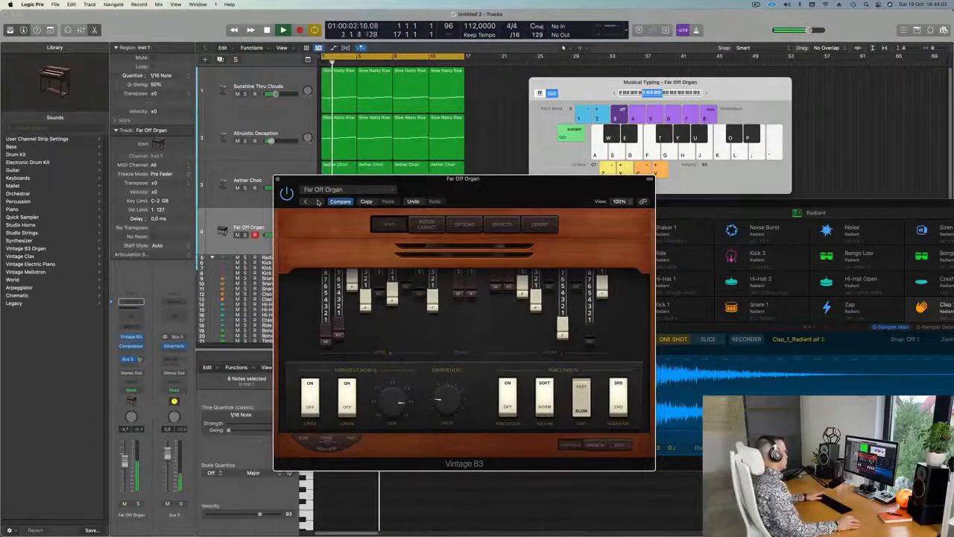
{"action": "left_click", "coordinate": [318, 202]}
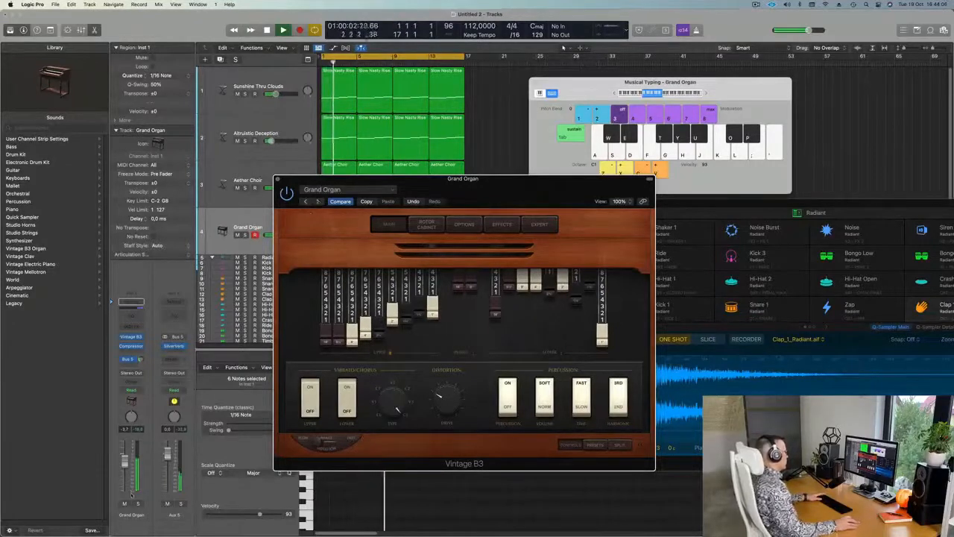
{"action": "left_click_drag", "start_coordinate": [126, 465], "coordinate": [125, 471]}
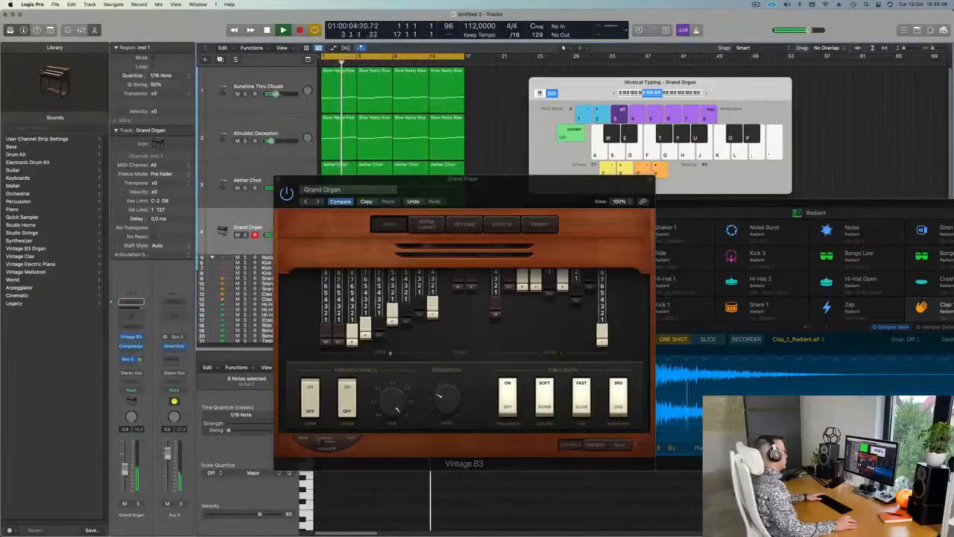
{"action": "left_click", "coordinate": [318, 202]}
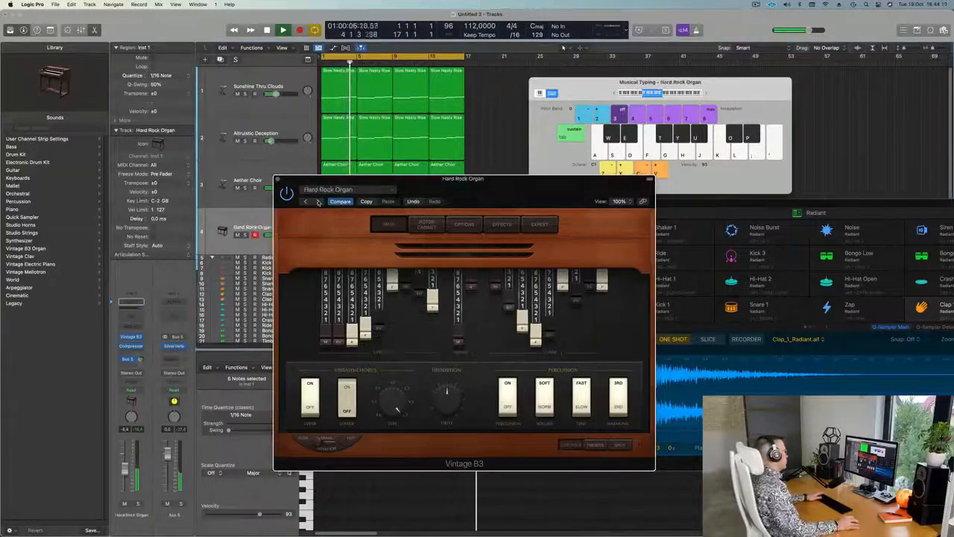
{"action": "left_click", "coordinate": [136, 504]}
{"action": "key", "text": "s"}
{"action": "key", "text": "Return"}
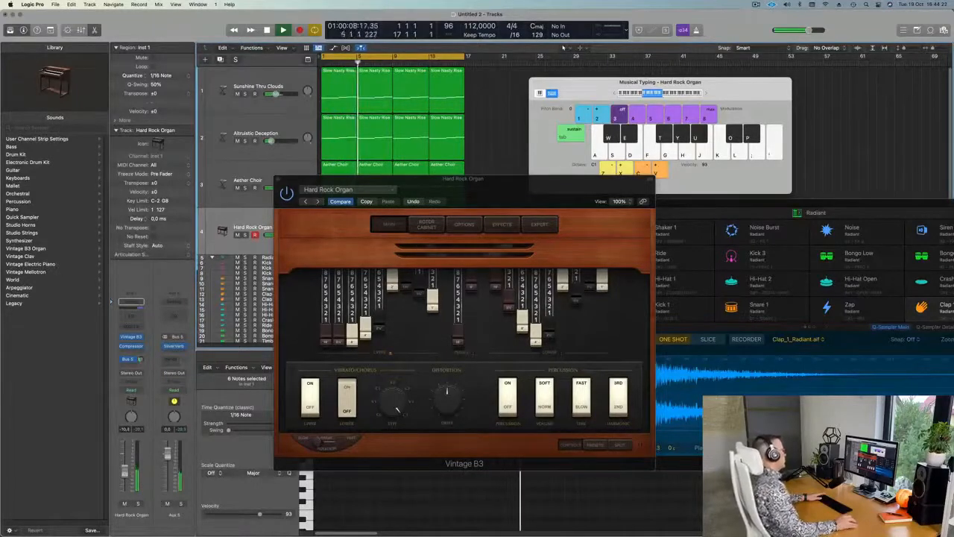
Step through the Heavy Metal and Jam Band Lead presets to Jazz Fusion Organ, and close the Vintage B3 window.
{"action": "left_click", "coordinate": [318, 202]}
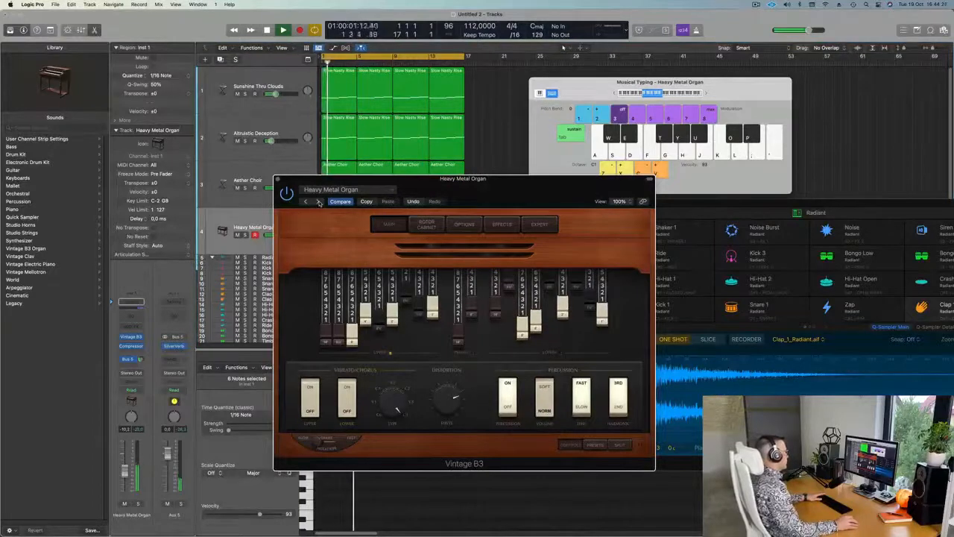
{"action": "left_click", "coordinate": [318, 202]}
{"action": "left_click", "coordinate": [318, 202]}
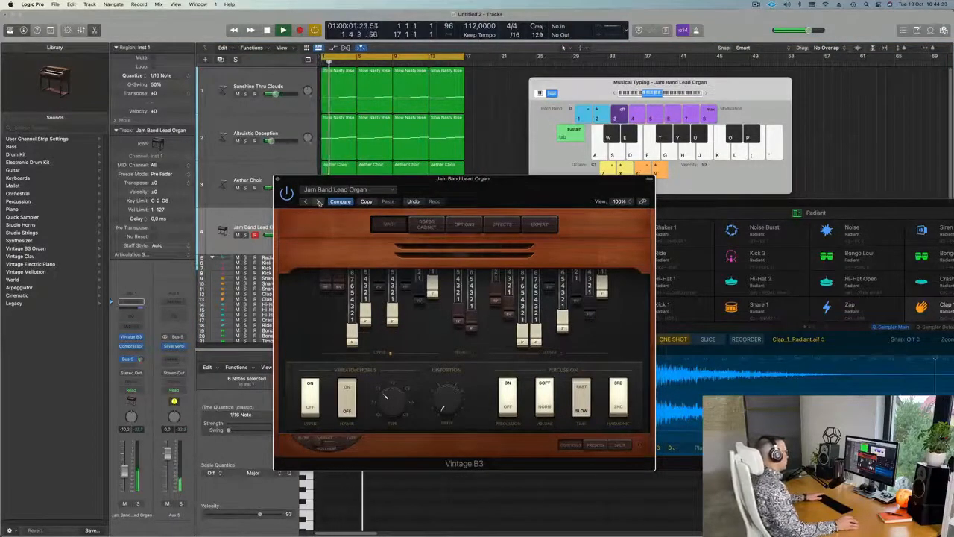
{"action": "left_click", "coordinate": [319, 202]}
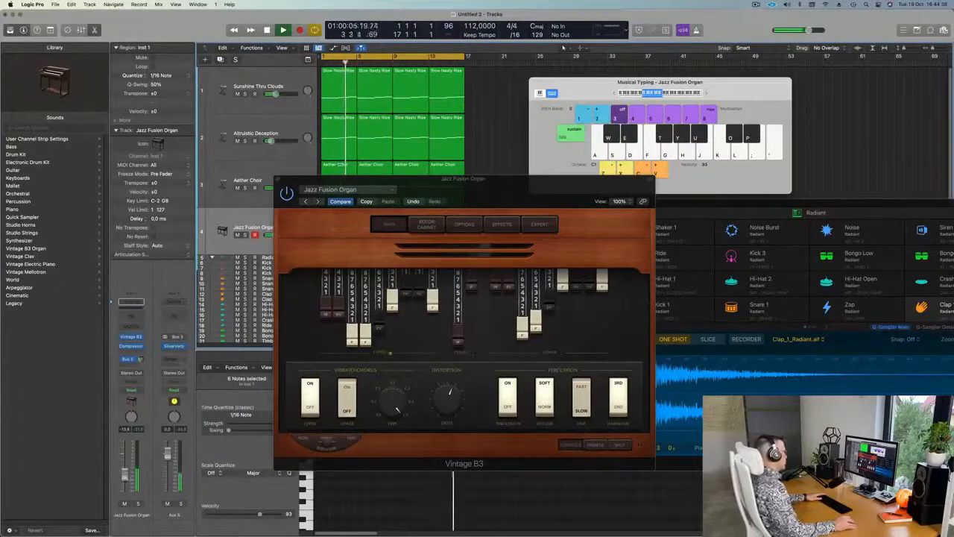
{"action": "key", "text": "super+w"}
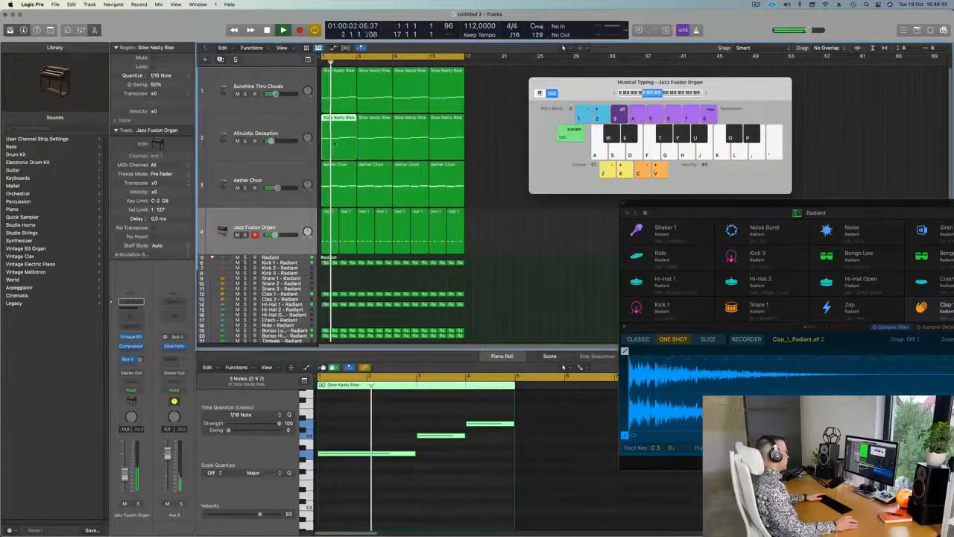
Show the first Altruistic Deception region's notes in the piano roll and move the Radiant window out of the way.
{"action": "key", "text": "e"}
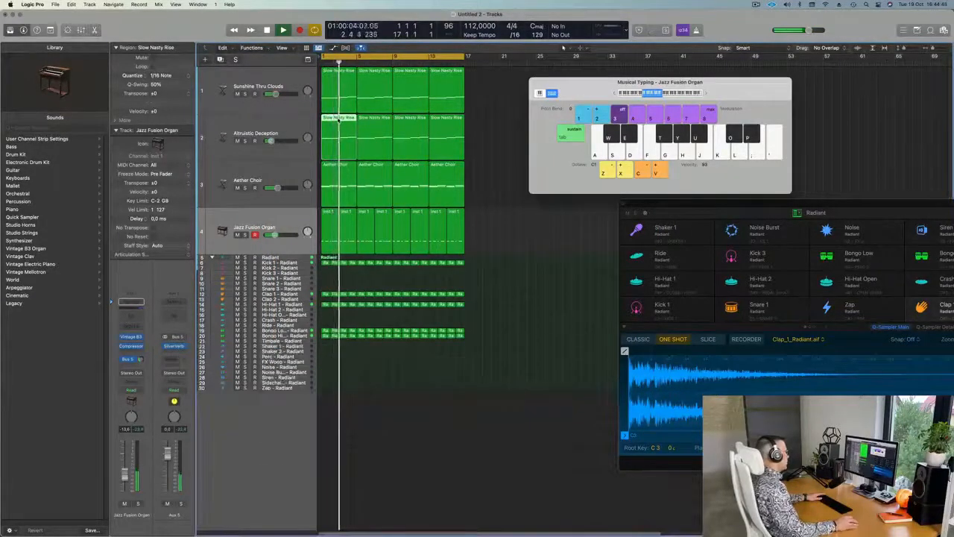
{"action": "key", "text": "e"}
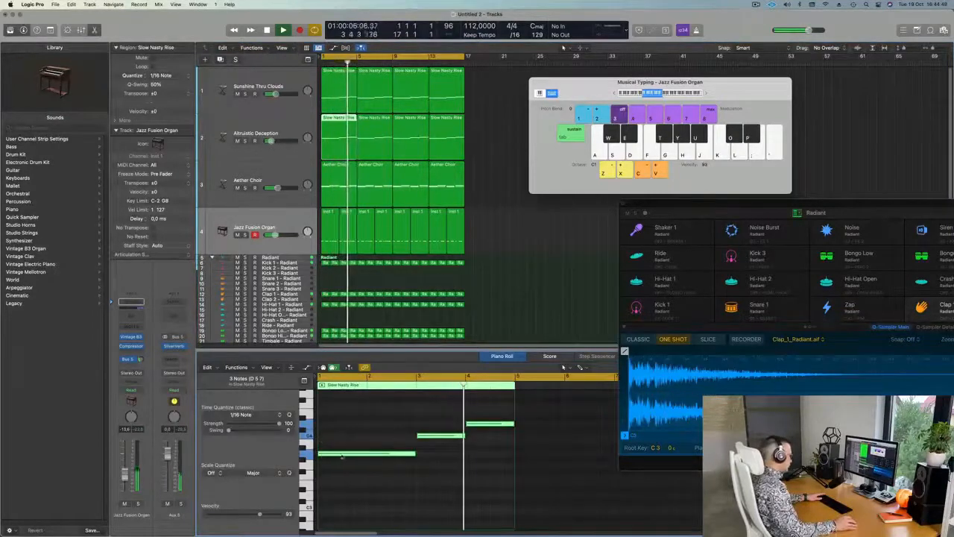
{"action": "left_click_drag", "start_coordinate": [709, 209], "coordinate": [953, 203]}
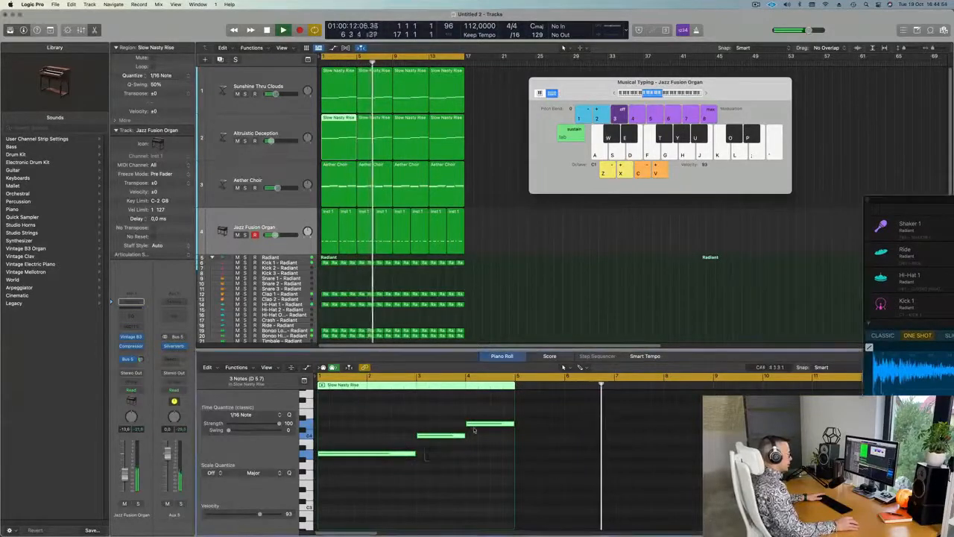
Lower all six notes of the first organ region to A0 and play the loop from the start.
{"action": "left_click", "coordinate": [336, 210]}
{"action": "left_click", "coordinate": [358, 486]}
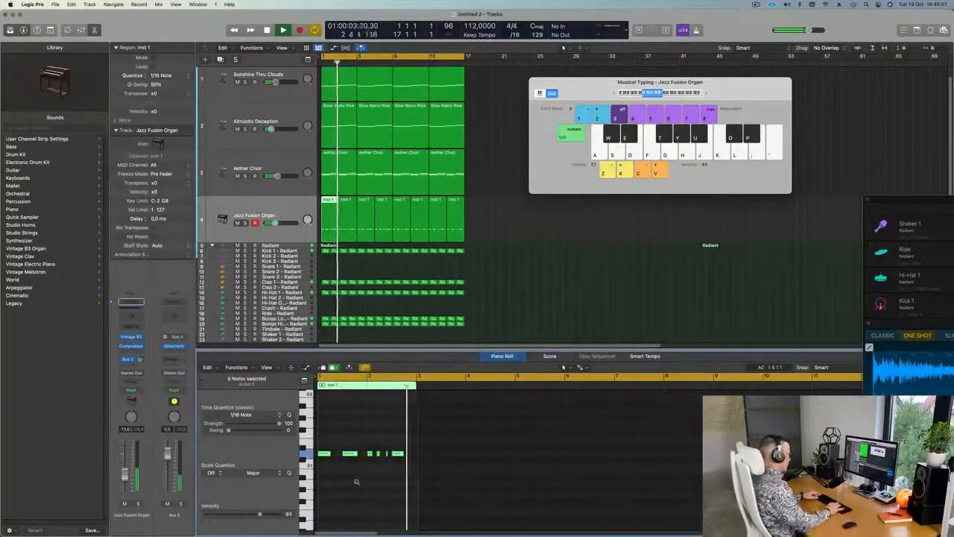
{"action": "key", "text": "super+a"}
{"action": "left_click_drag", "start_coordinate": [356, 459], "coordinate": [355, 481]}
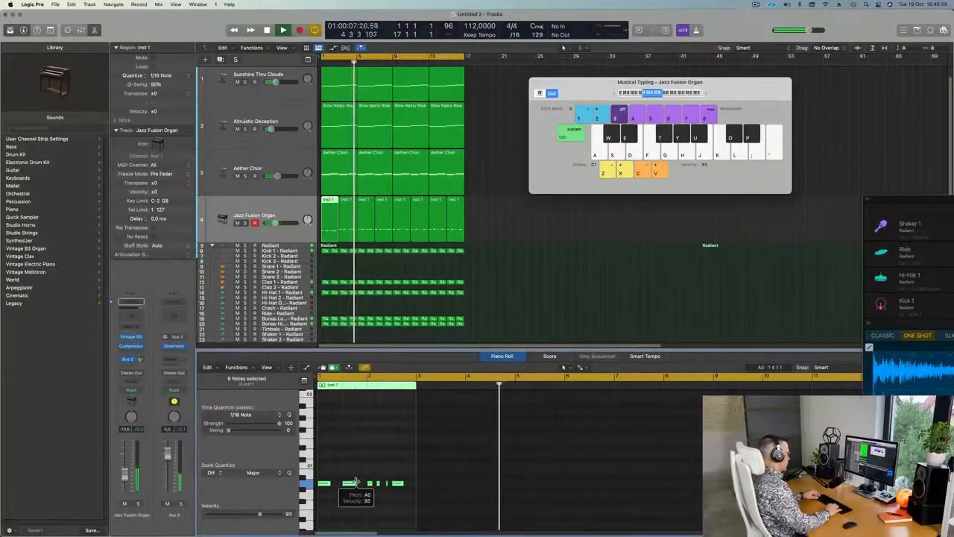
{"action": "key", "text": "Return"}
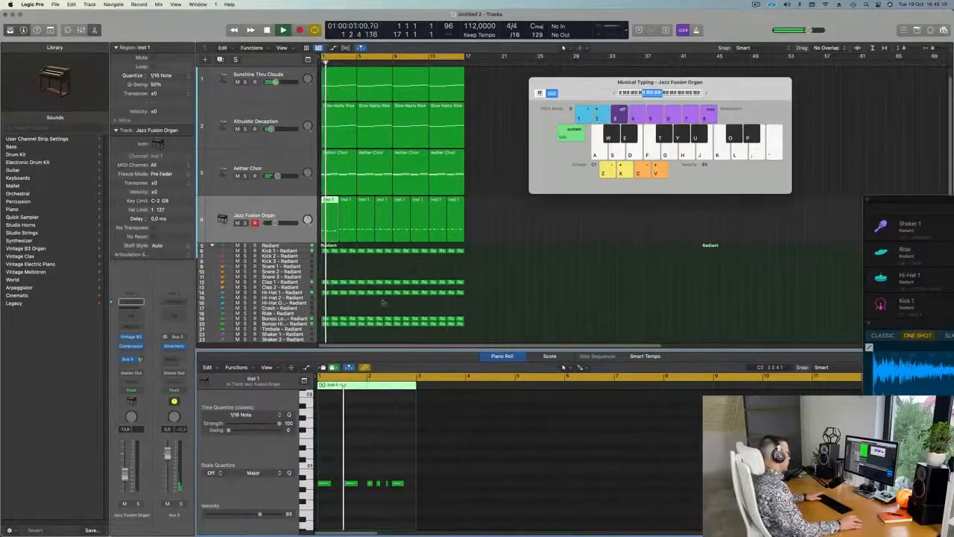
{"action": "key", "text": "space"}
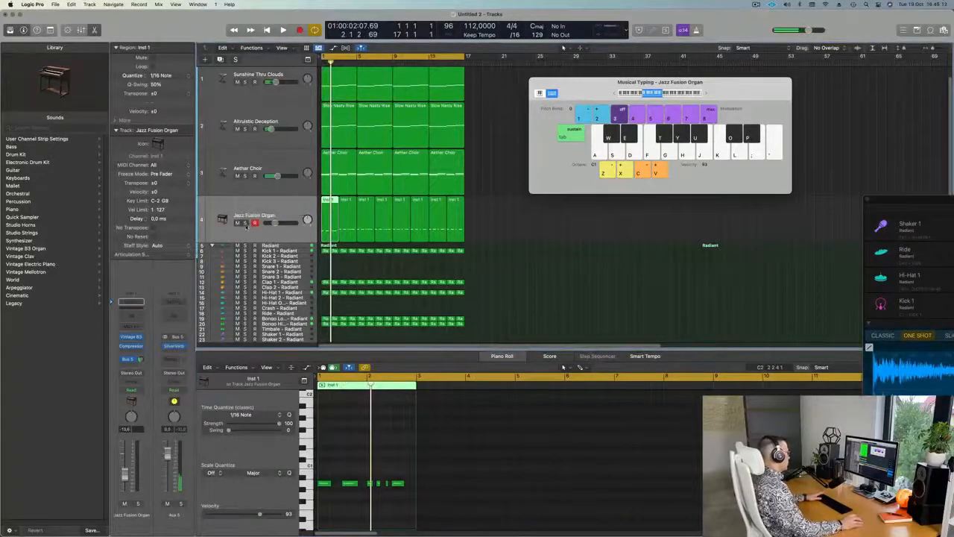
Solo the organ track and raise the first organ region's notes in semitones to D1 during playback.
{"action": "left_click", "coordinate": [244, 223]}
{"action": "key", "text": "Return"}
{"action": "key", "text": "space"}
{"action": "key", "text": "space"}
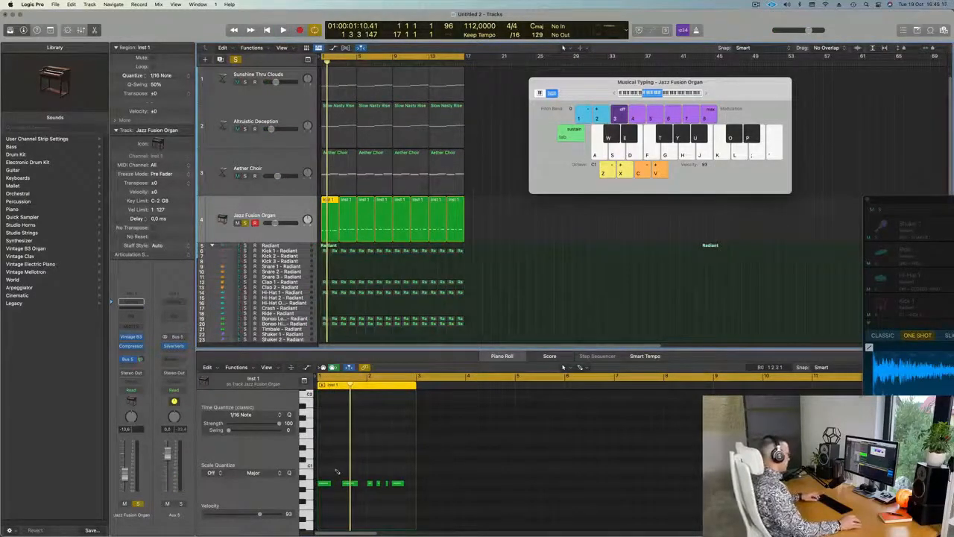
{"action": "key", "text": "Return"}
{"action": "key", "text": "space"}
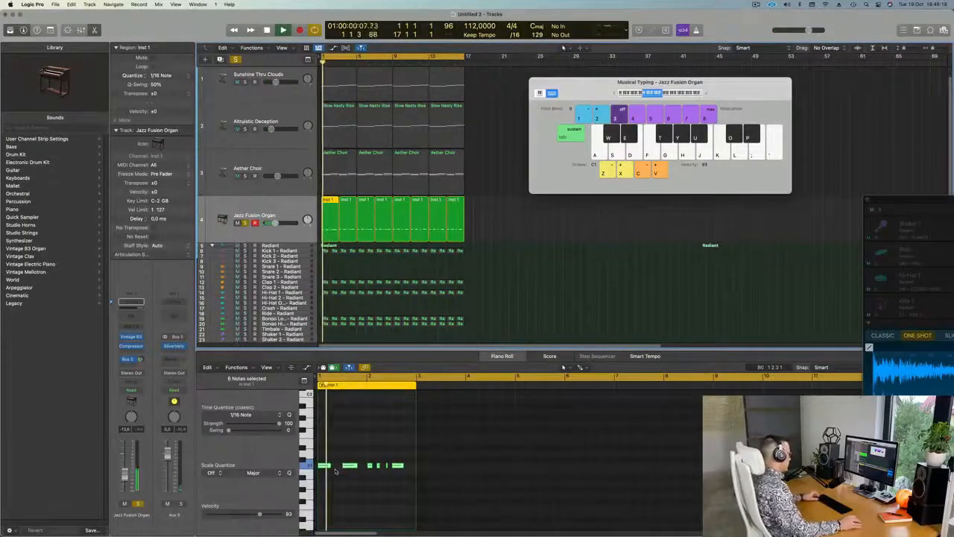
{"action": "key", "text": "alt+Up"}
{"action": "key", "text": "alt+Up"}
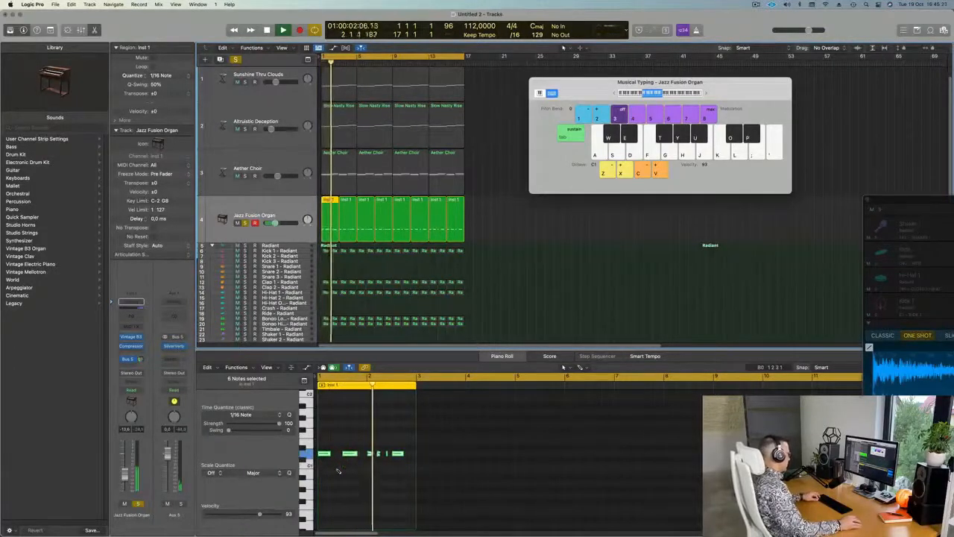
Raise the first organ region's notes by one octave, check them from the start, and turn off the organ track's solo.
{"action": "key", "text": "Return"}
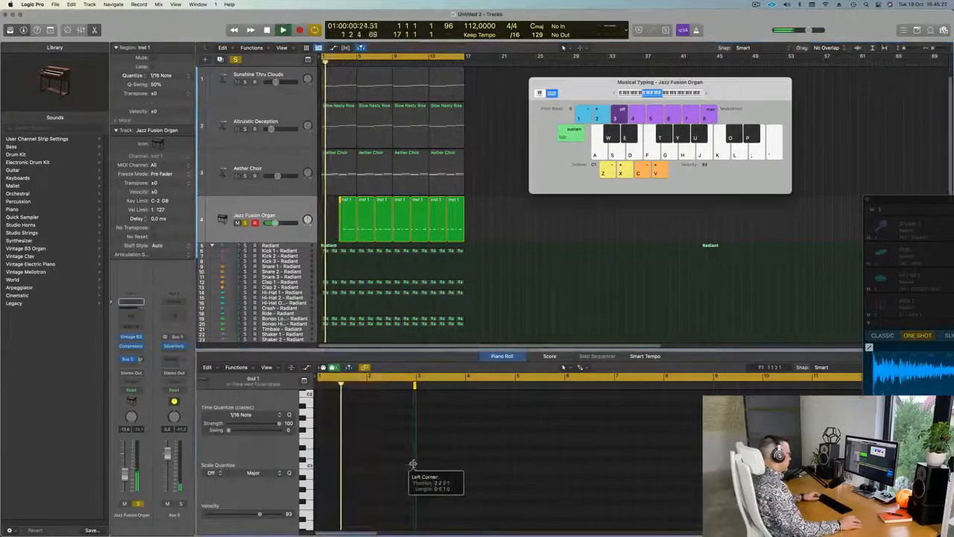
{"action": "scroll", "coordinate": [367, 466], "scroll_direction": "up", "scroll_amount": 4}
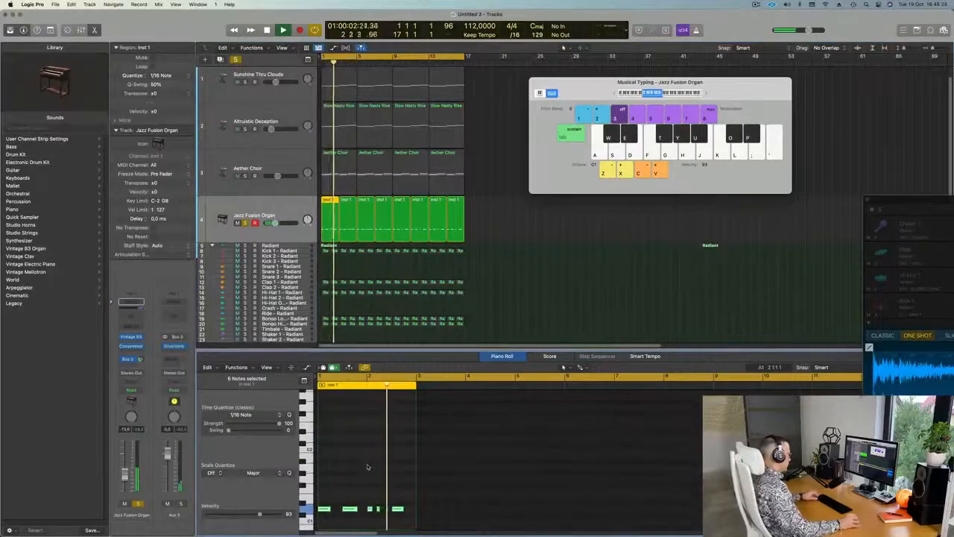
{"action": "left_click", "coordinate": [367, 468]}
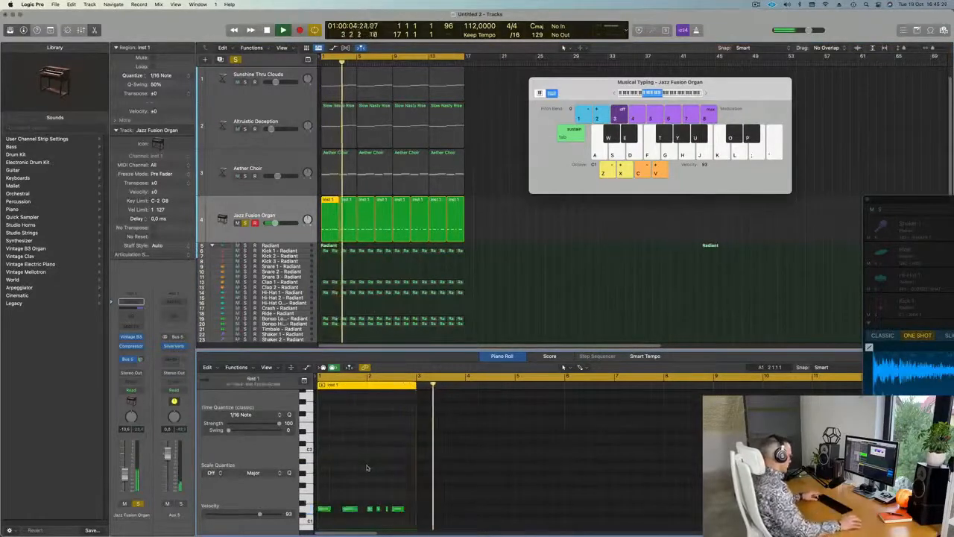
{"action": "key", "text": "alt+shift+Up"}
{"action": "key", "text": "Return"}
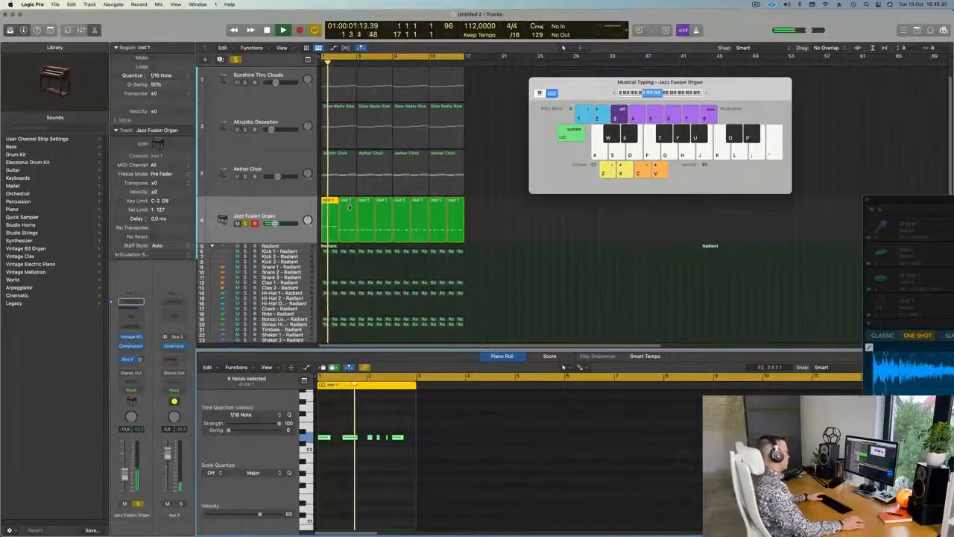
{"action": "left_click", "coordinate": [317, 222]}
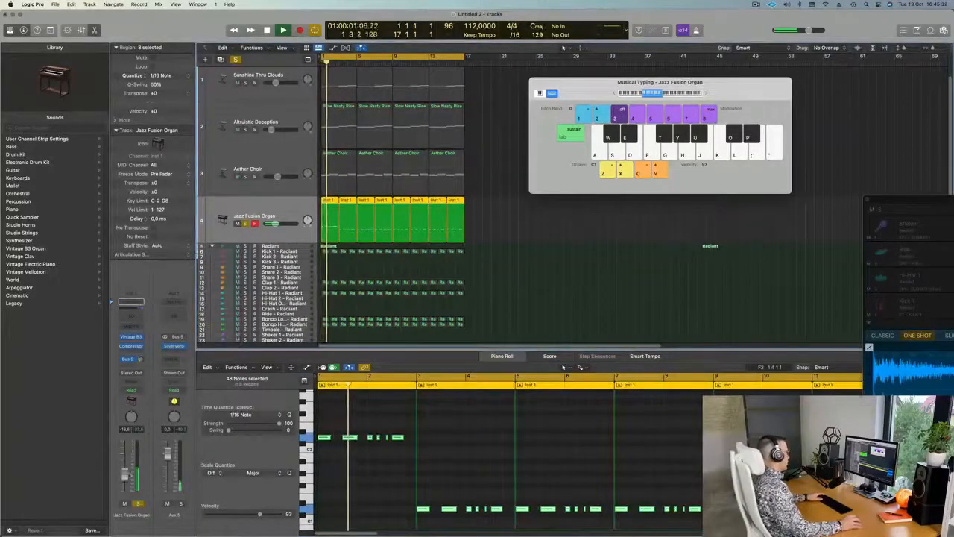
{"action": "key", "text": "s"}
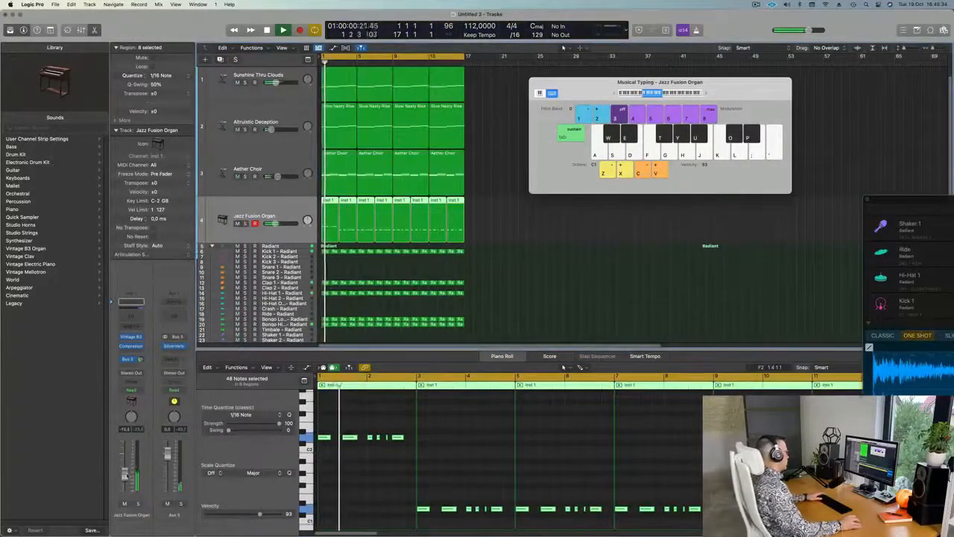
Raise the second organ region's notes by an octave, move its last four notes to F2, and play from the start.
{"action": "left_click", "coordinate": [349, 201]}
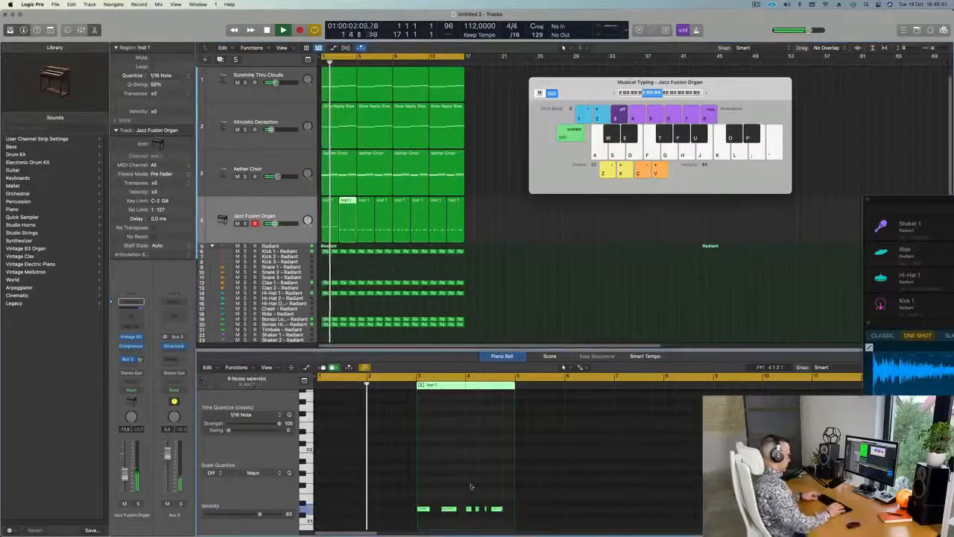
{"action": "key", "text": "alt+shift+Up"}
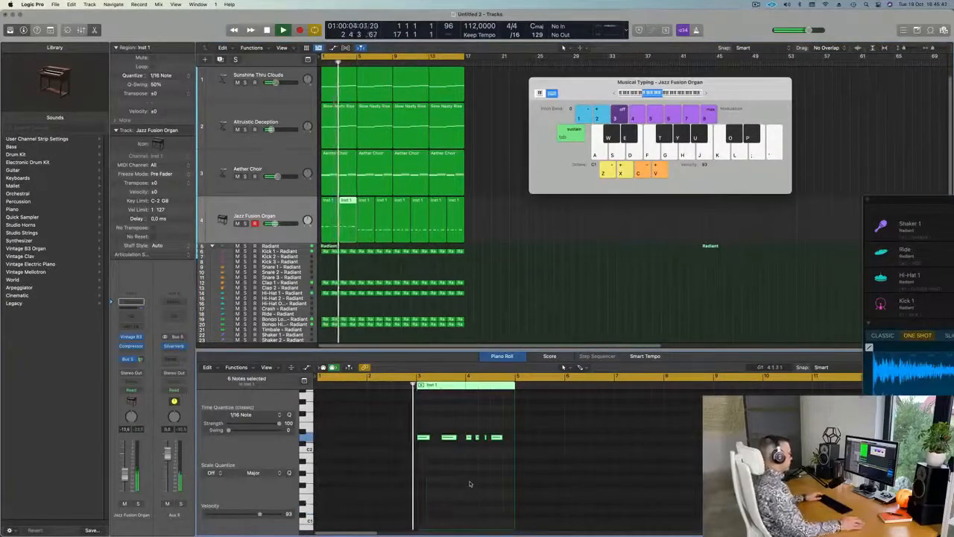
{"action": "scroll", "coordinate": [470, 484], "scroll_direction": "up", "scroll_amount": 2}
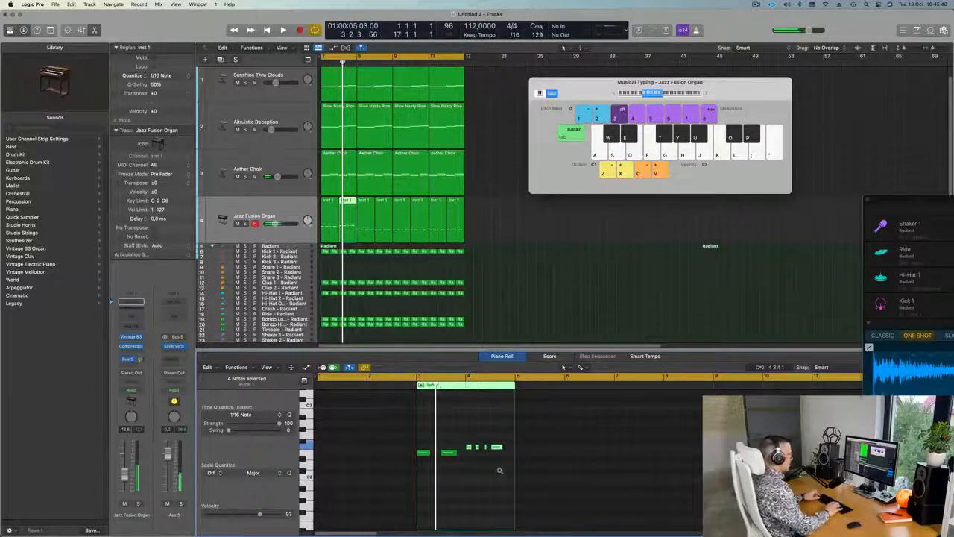
{"action": "key", "text": "Return"}
{"action": "key", "text": "space"}
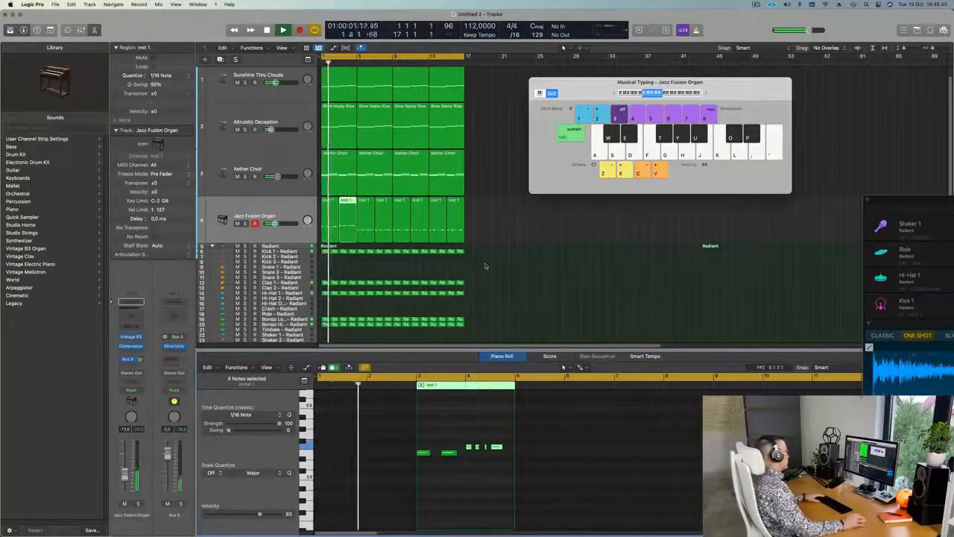
{"action": "key", "text": "super+Right"}
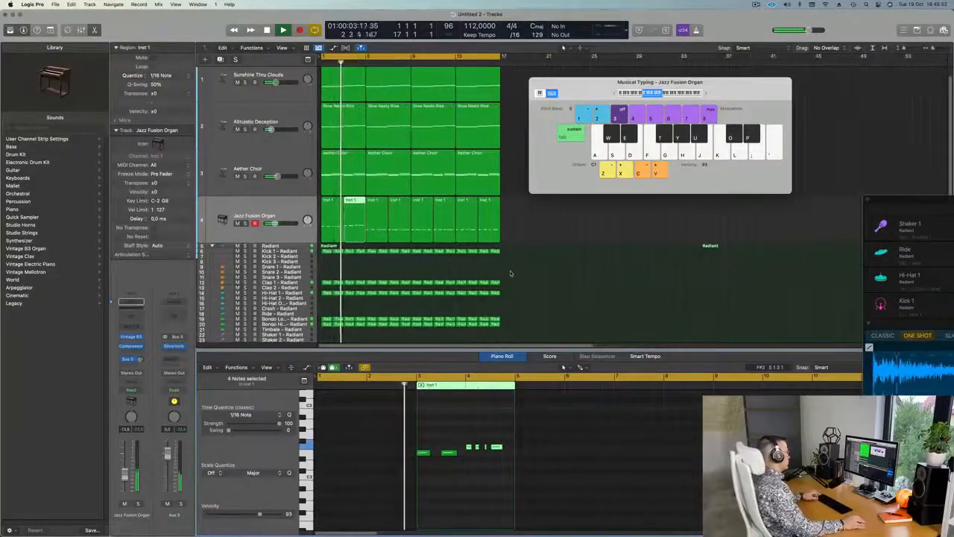
{"action": "key", "text": "super+Left"}
{"action": "key", "text": "super+Right"}
{"action": "key", "text": "super+Left"}
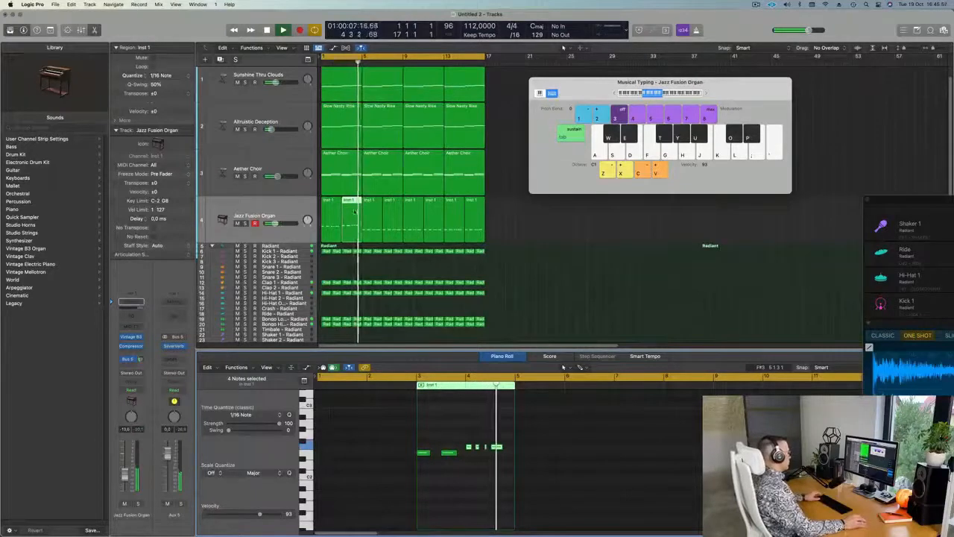
Check the pad region's notes, set the second organ region's first two notes to F2 and last four to G2, and replay.
{"action": "key", "text": "Up"}
{"action": "key", "text": "Up"}
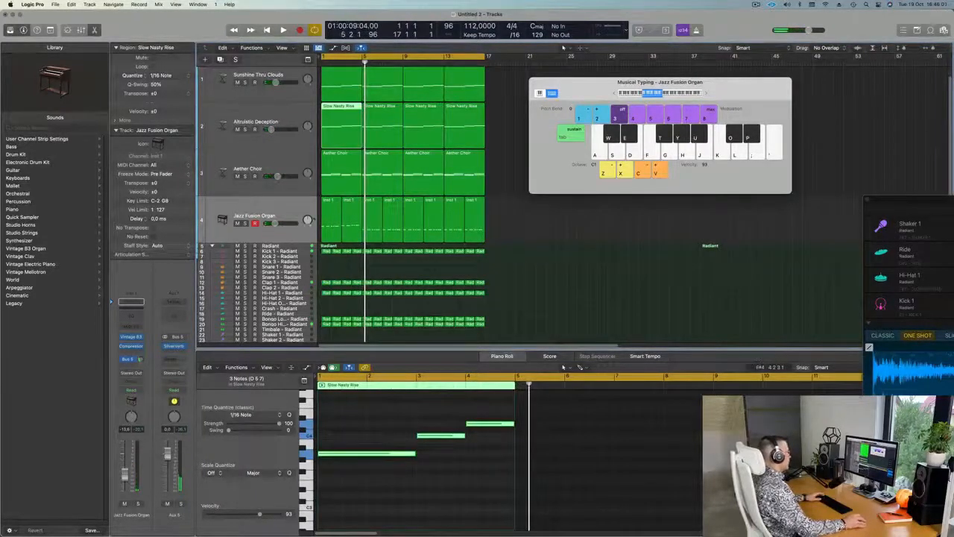
{"action": "key", "text": "Down"}
{"action": "key", "text": "Down"}
{"action": "left_click_drag", "start_coordinate": [429, 442], "coordinate": [462, 463]}
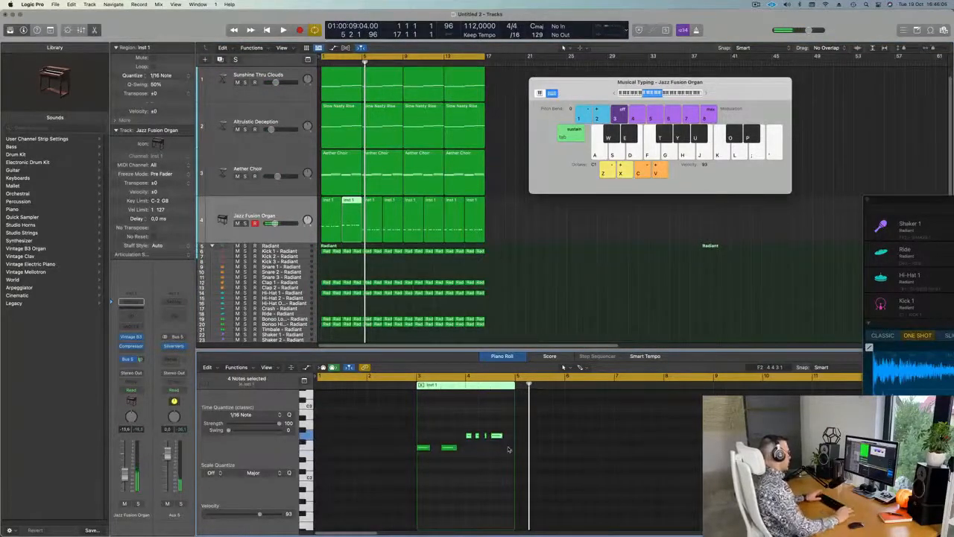
{"action": "key", "text": "Return"}
{"action": "key", "text": "space"}
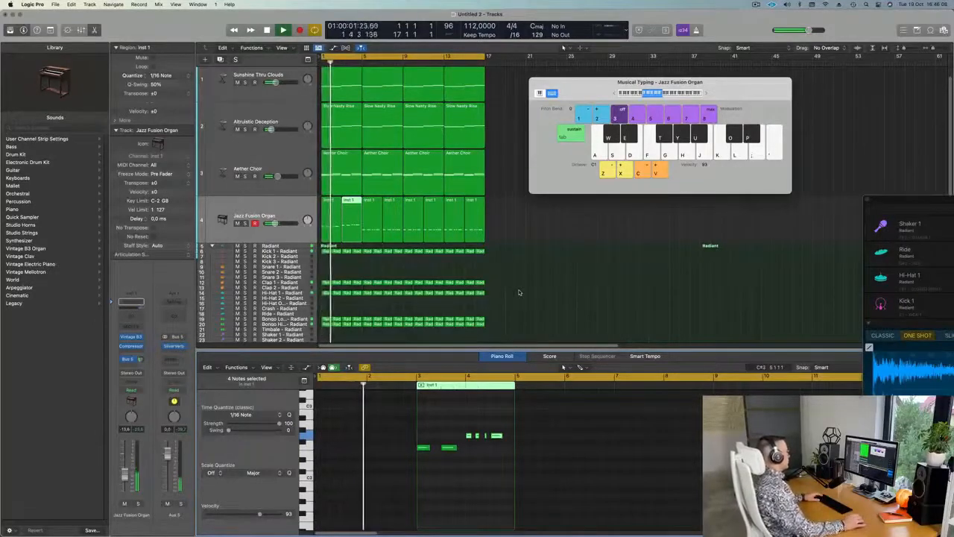
Mute the Altruistic Deception and Aether Choir tracks and replay the loop from the start.
{"action": "left_click", "coordinate": [245, 83]}
{"action": "left_click", "coordinate": [246, 82]}
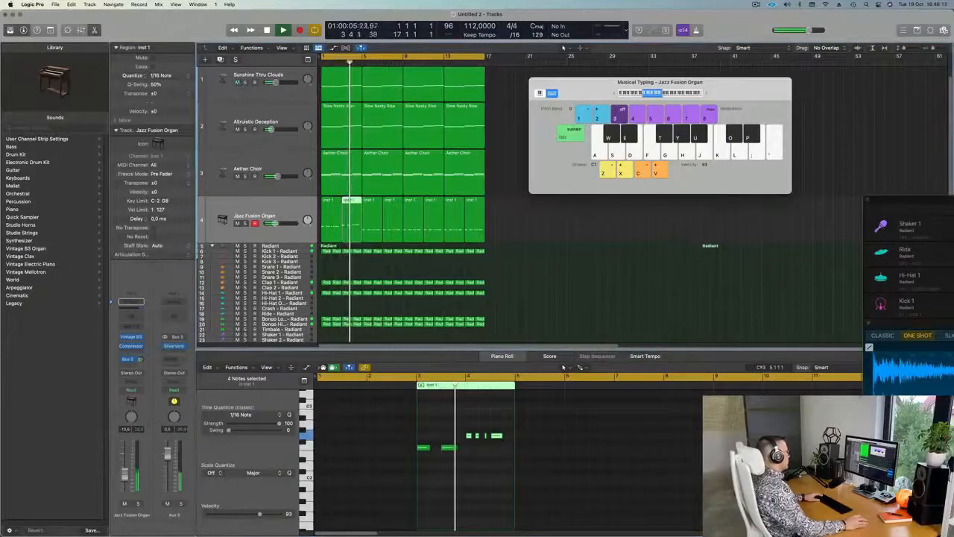
{"action": "left_click", "coordinate": [237, 129]}
{"action": "left_click", "coordinate": [237, 176]}
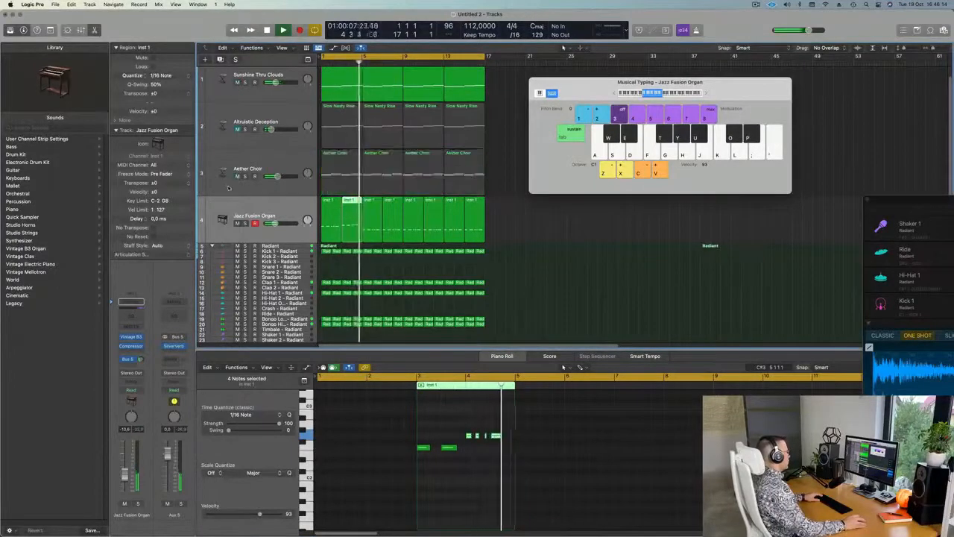
{"action": "key", "text": "Return"}
{"action": "scroll", "coordinate": [518, 244], "scroll_direction": "down", "scroll_amount": 1}
{"action": "scroll", "coordinate": [533, 249], "scroll_direction": "up", "scroll_amount": 4}
{"action": "scroll", "coordinate": [557, 247], "scroll_direction": "down", "scroll_amount": 3}
{"action": "scroll", "coordinate": [558, 246], "scroll_direction": "up", "scroll_amount": 2}
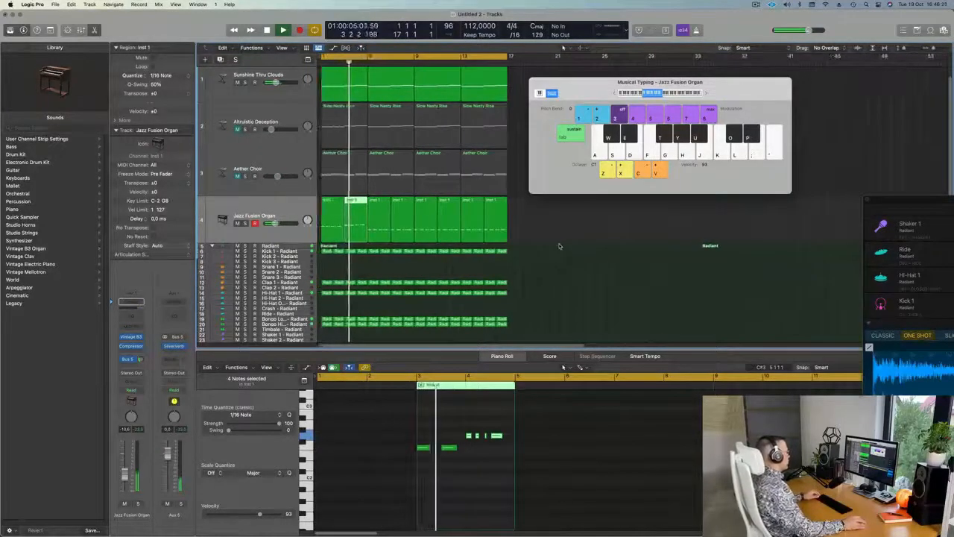
{"action": "scroll", "coordinate": [559, 246], "scroll_direction": "up", "scroll_amount": 2}
{"action": "scroll", "coordinate": [559, 243], "scroll_direction": "down", "scroll_amount": 1}
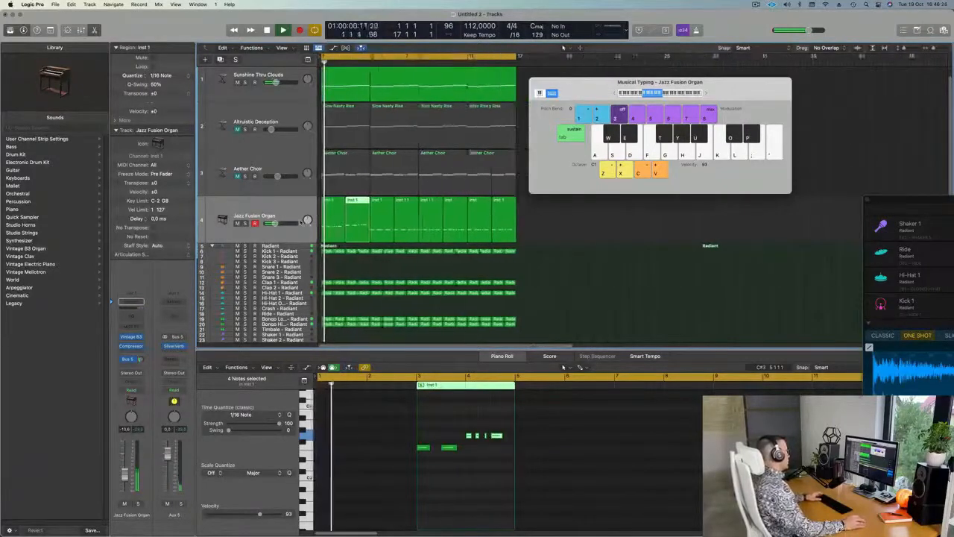
Delete the six organ regions from bar 5 onward, keeping only the first two.
{"action": "scroll", "coordinate": [563, 47], "scroll_direction": "down", "scroll_amount": 1}
{"action": "left_click_drag", "start_coordinate": [533, 220], "coordinate": [365, 228]}
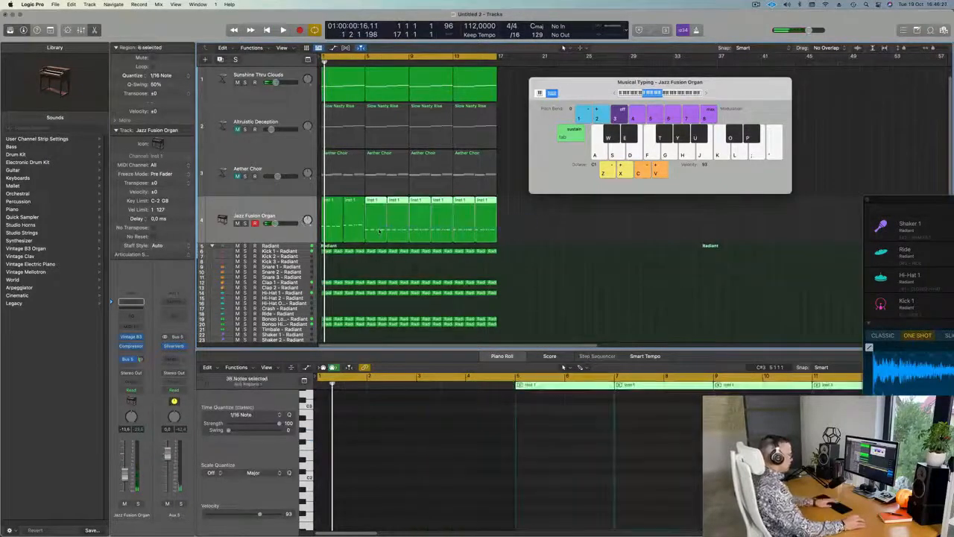
{"action": "key", "text": "Delete"}
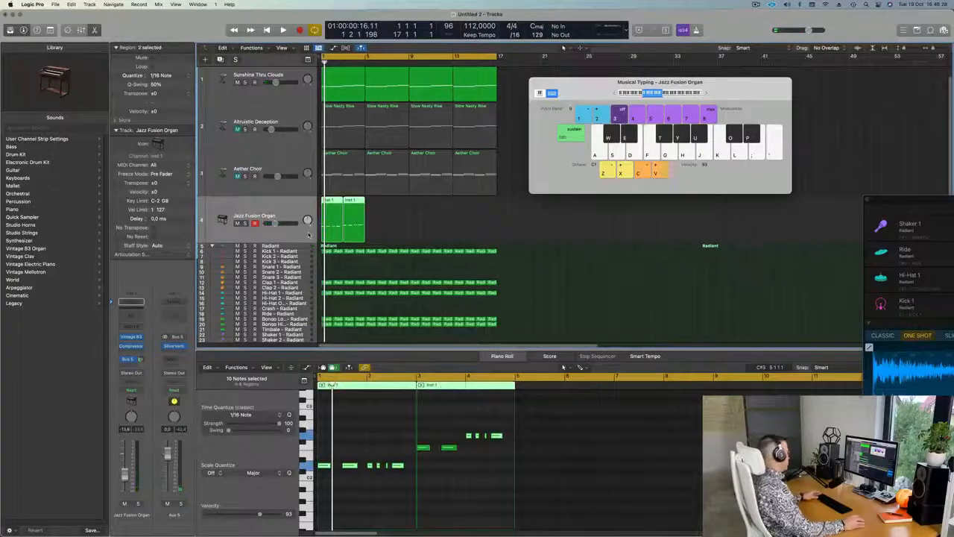
{"action": "key", "text": "space"}
Replace the organ track's Vintage B3 with a stereo Alchemy instrument and filter its presets to the Organs category.
{"action": "left_click", "coordinate": [140, 337]}
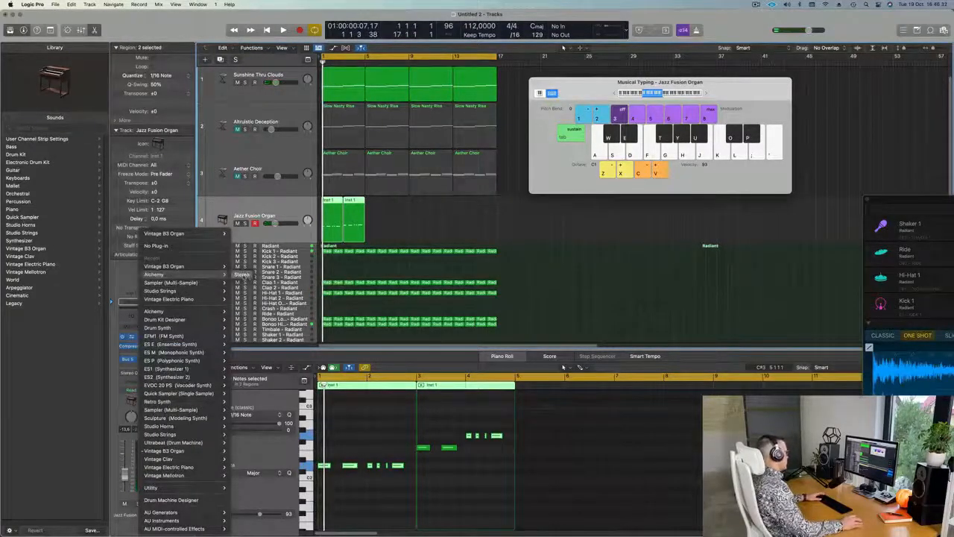
{"action": "left_click", "coordinate": [240, 275]}
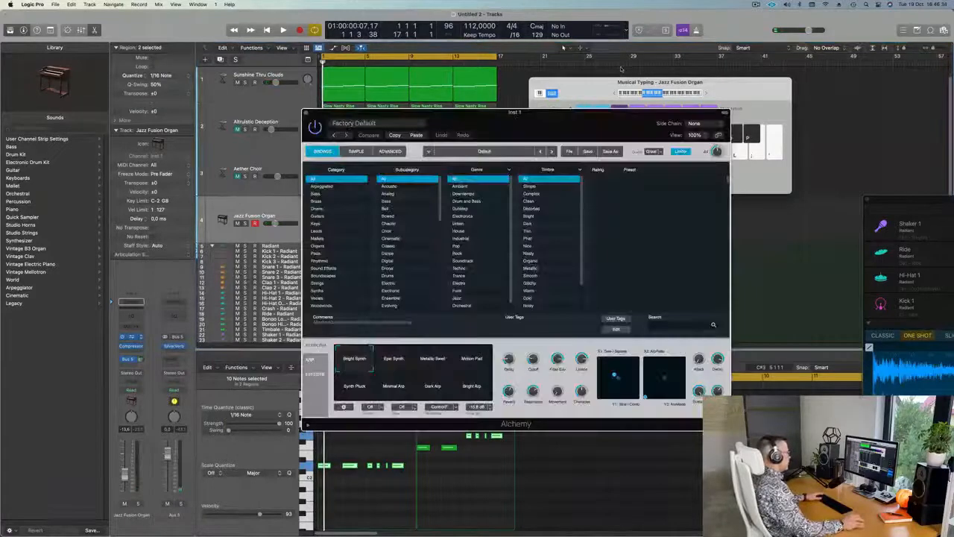
{"action": "left_click_drag", "start_coordinate": [565, 122], "coordinate": [667, 100]}
{"action": "key", "text": "space"}
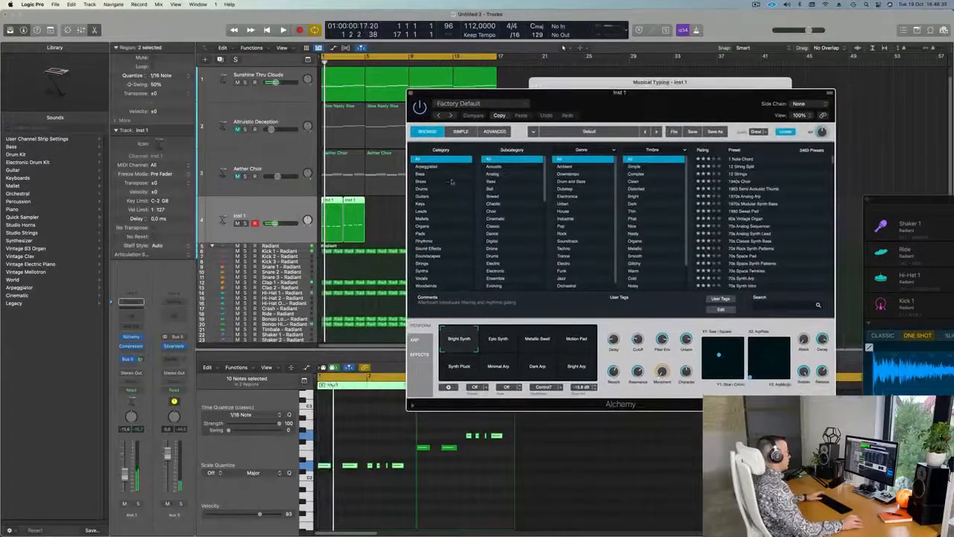
{"action": "left_click", "coordinate": [423, 226]}
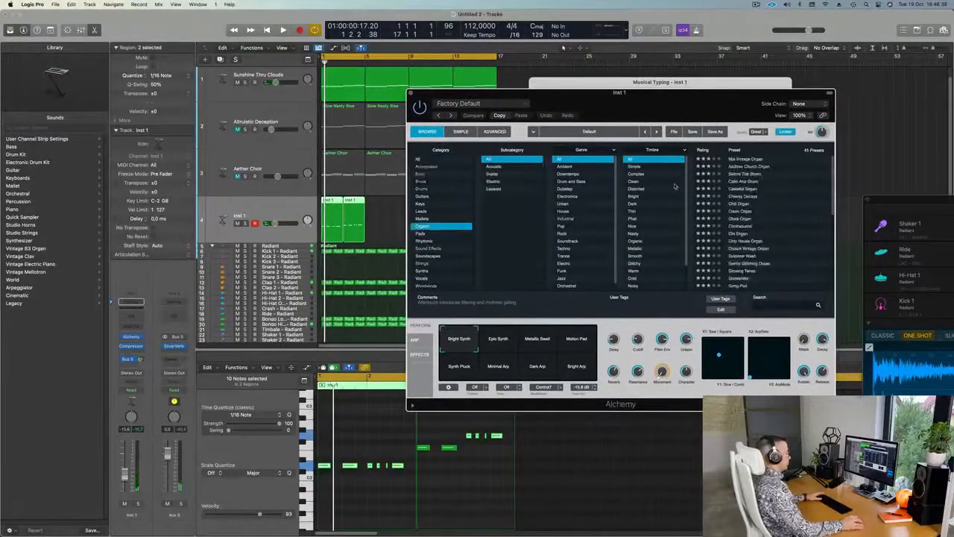
Load the Calm And Storm preset on the organ track and transpose both regions' notes down one octave.
{"action": "key", "text": "space"}
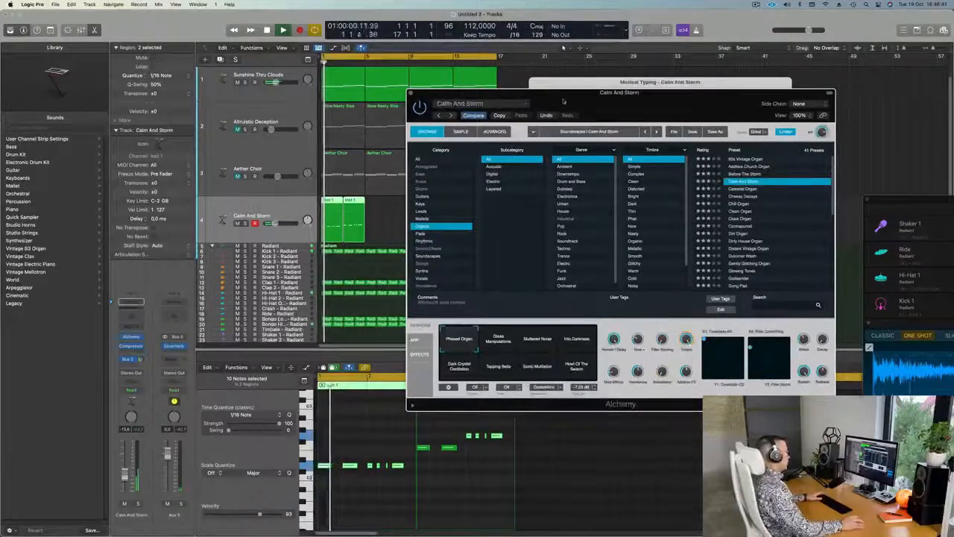
{"action": "left_click_drag", "start_coordinate": [697, 94], "coordinate": [898, 101]}
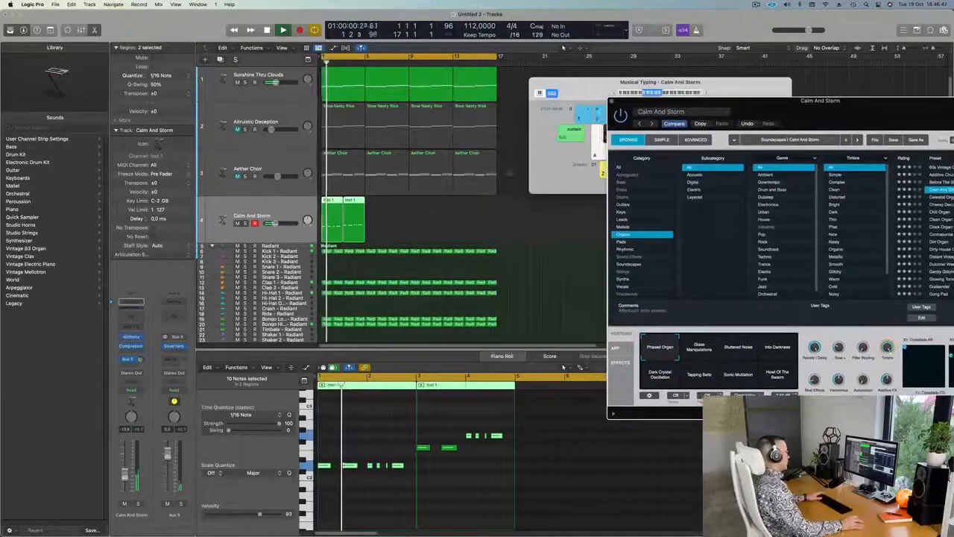
{"action": "left_click", "coordinate": [383, 424]}
{"action": "key", "text": "alt+shift+Down"}
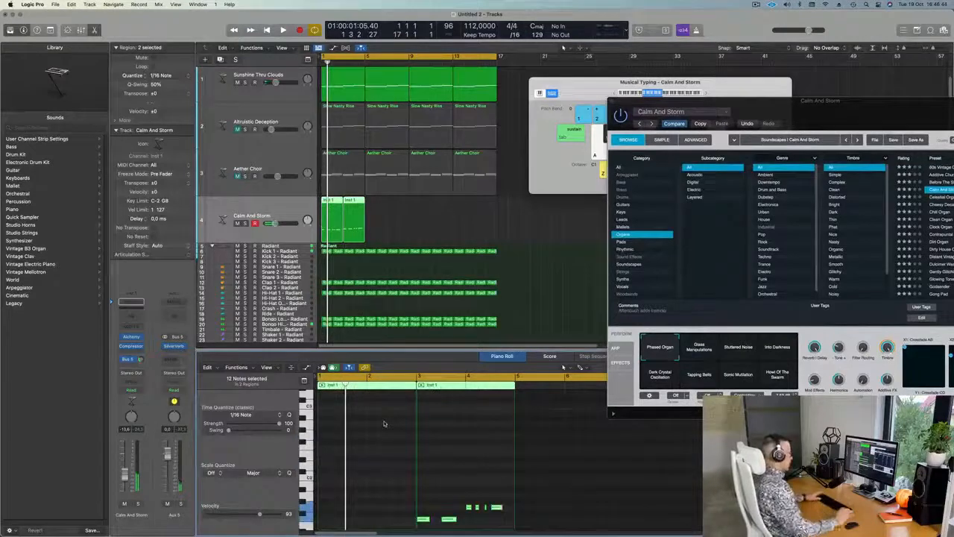
Switch the organ sound to Celestial Organ and repeat the two organ regions three times to fill 16 bars.
{"action": "left_click", "coordinate": [790, 173]}
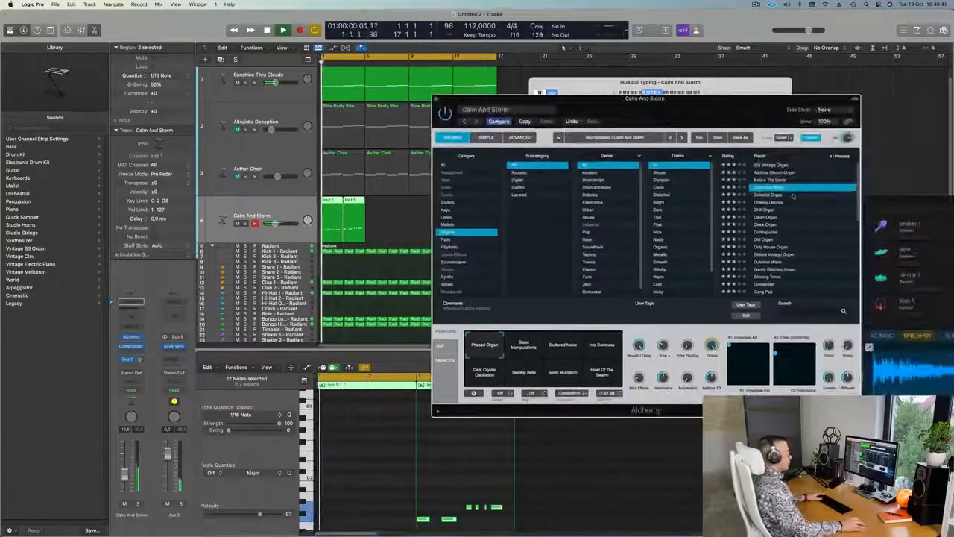
{"action": "left_click", "coordinate": [777, 195]}
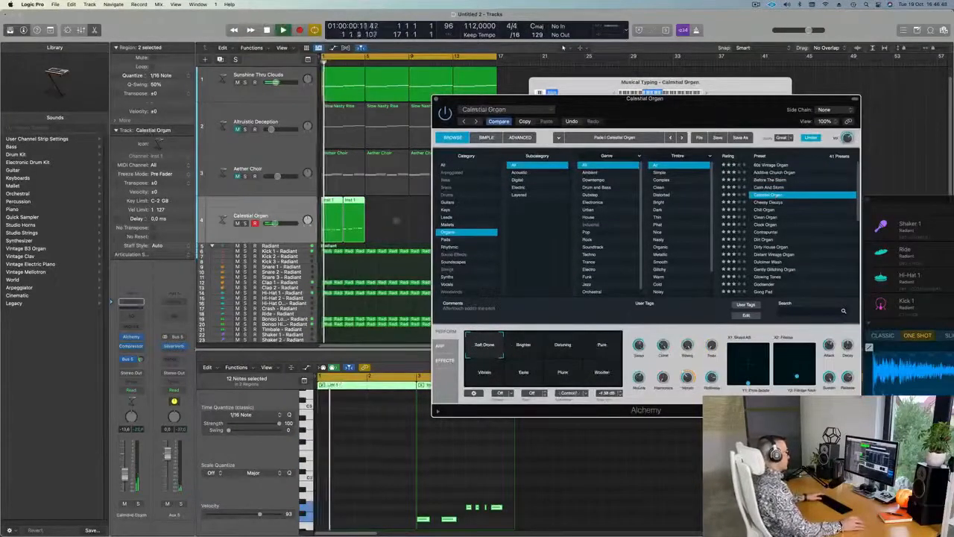
{"action": "left_click_drag", "start_coordinate": [460, 100], "coordinate": [637, 121]}
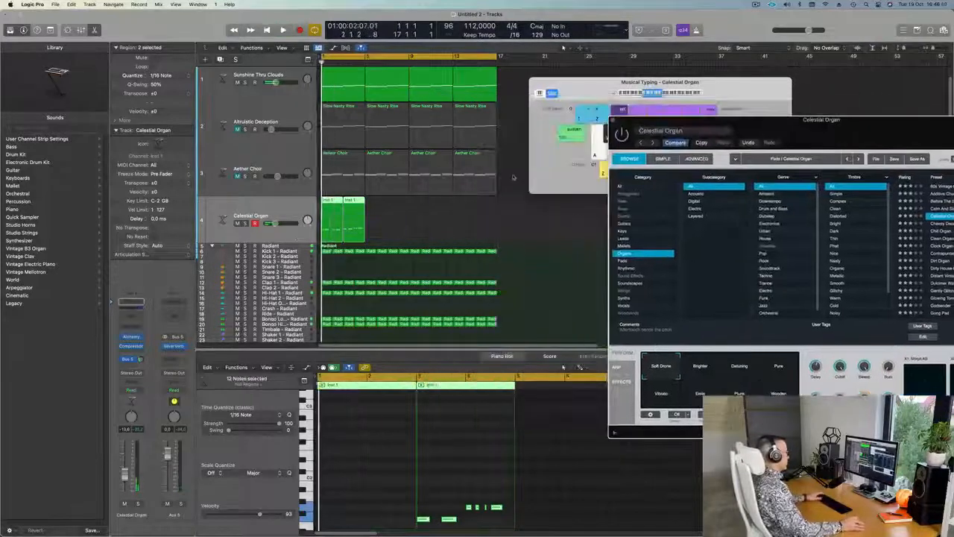
{"action": "key", "text": "super+r"}
{"action": "key", "text": "super+r"}
{"action": "key", "text": "super+r"}
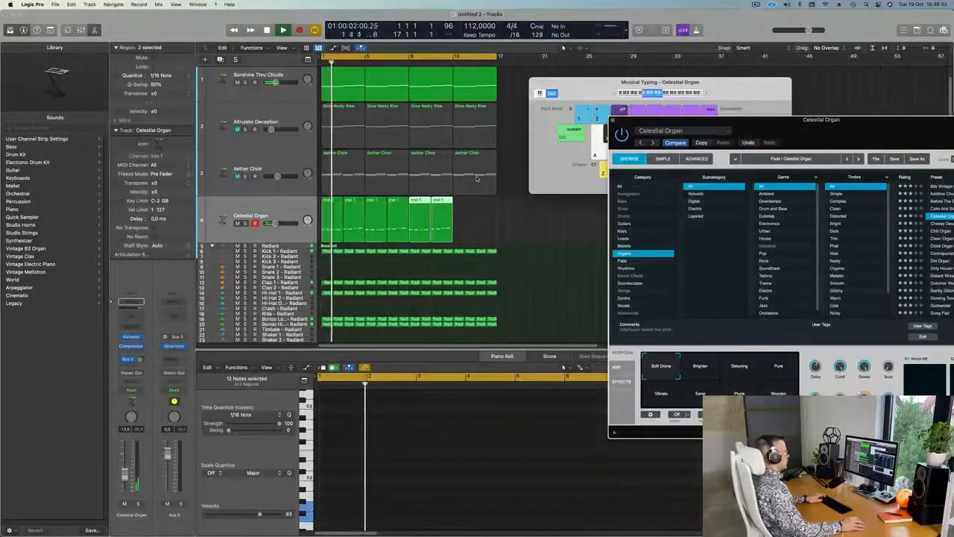
Audition the Dirt Organ, Dirty House Organ and Distant Vintage Organ presets, adjusting the organ track's volume along the way.
{"action": "left_click_drag", "start_coordinate": [843, 121], "coordinate": [700, 117]}
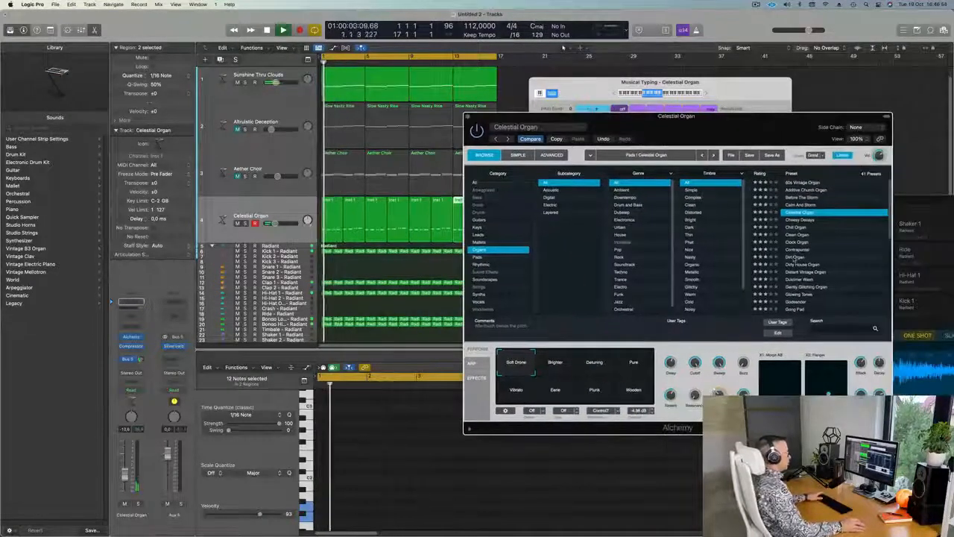
{"action": "left_click", "coordinate": [796, 257]}
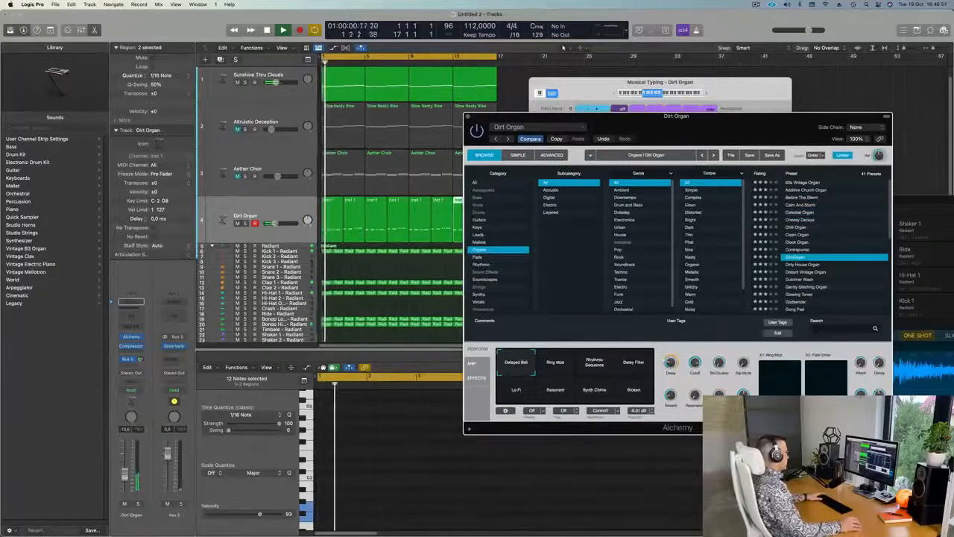
{"action": "left_click_drag", "start_coordinate": [125, 468], "coordinate": [125, 467]}
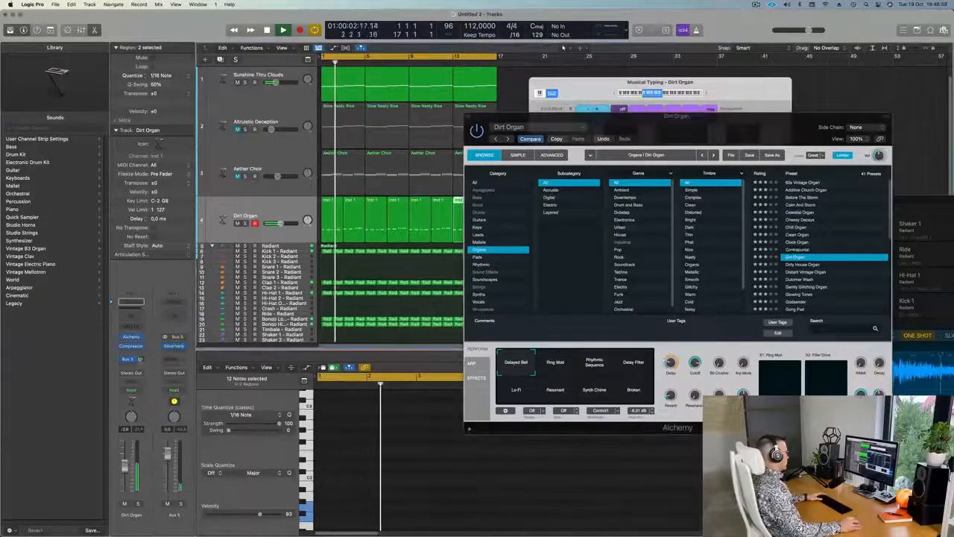
{"action": "left_click", "coordinate": [788, 266]}
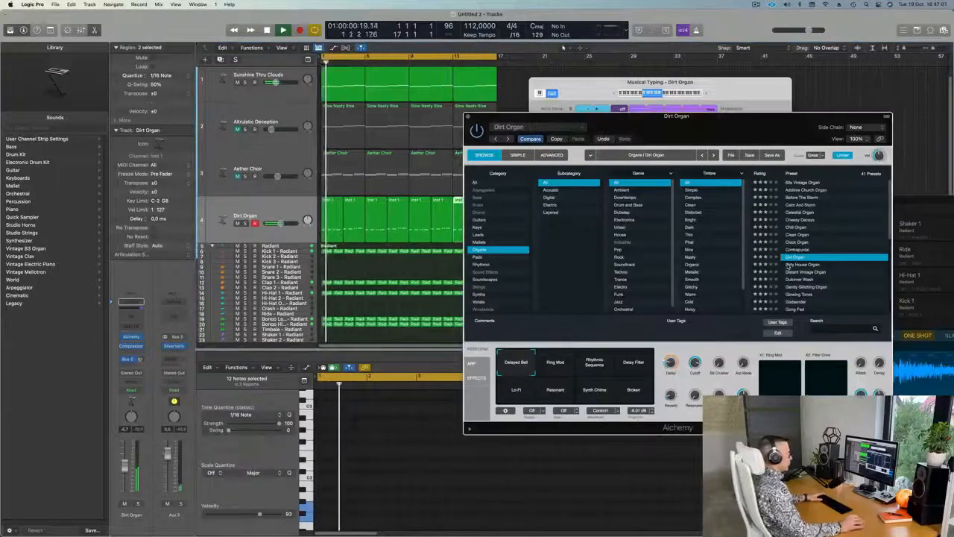
{"action": "left_click", "coordinate": [788, 265]}
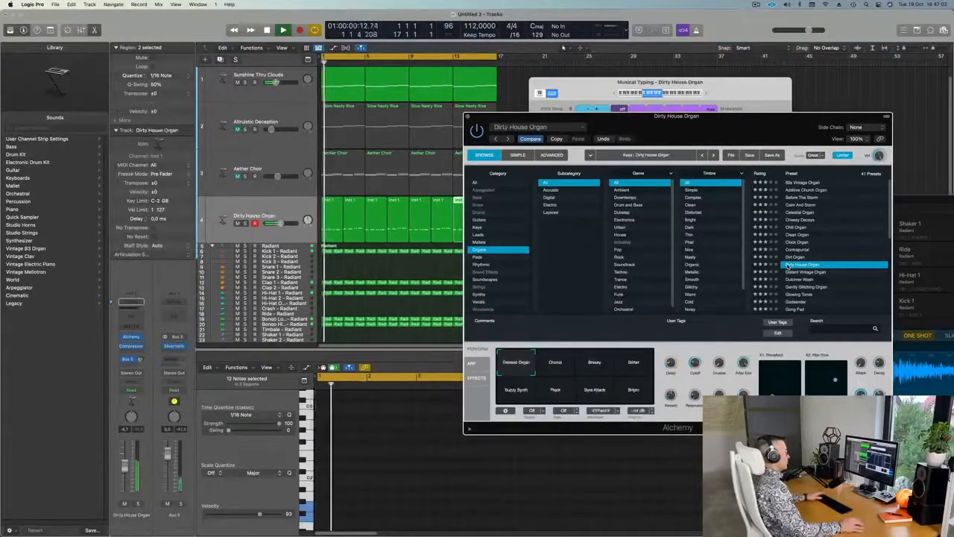
{"action": "left_click", "coordinate": [799, 272]}
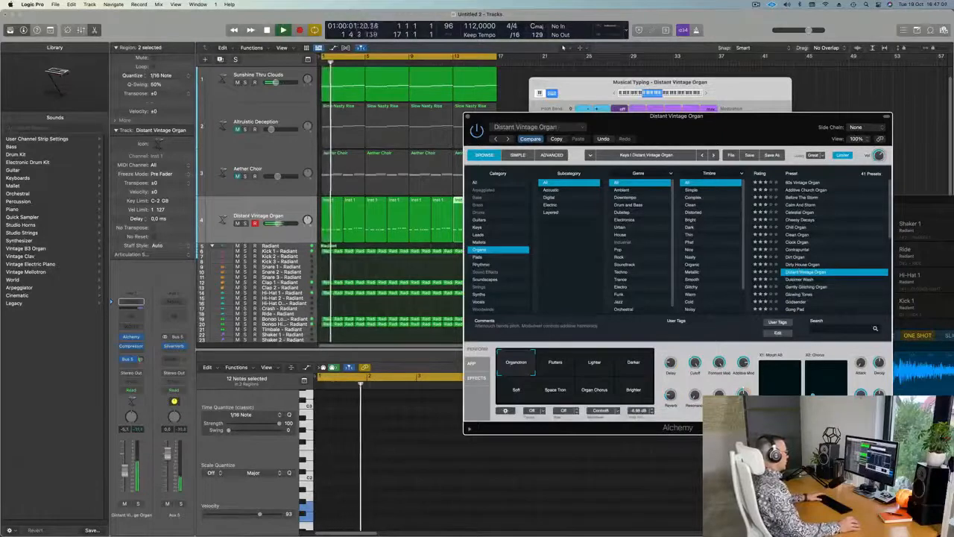
Load the Godsender organ preset and raise the organ track's volume slightly.
{"action": "scroll", "coordinate": [873, 254], "scroll_direction": "down", "scroll_amount": 3}
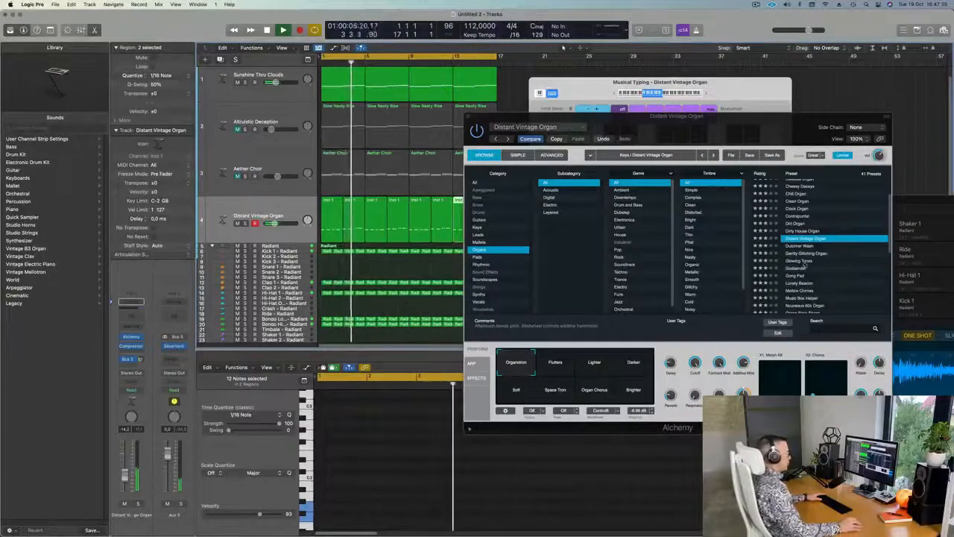
{"action": "left_click", "coordinate": [870, 266]}
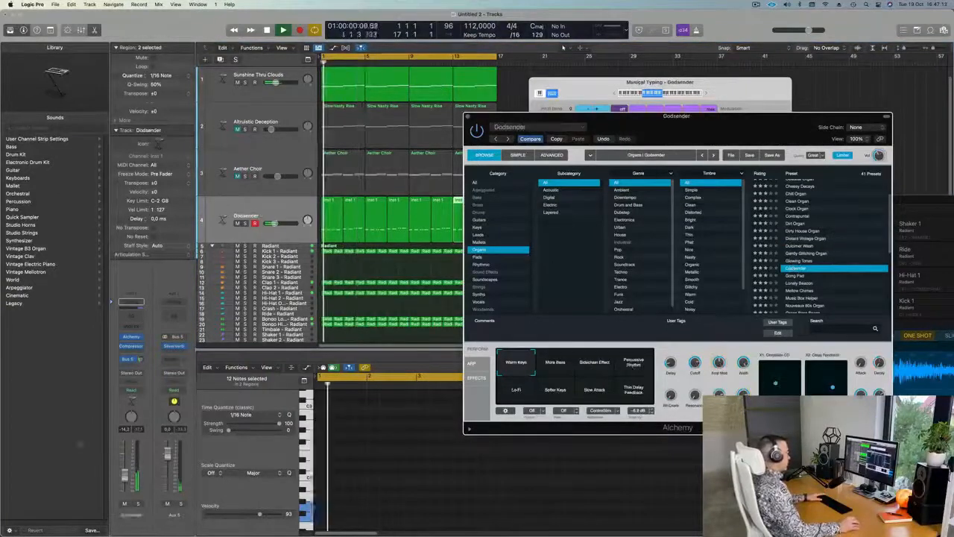
{"action": "left_click_drag", "start_coordinate": [124, 474], "coordinate": [125, 470]}
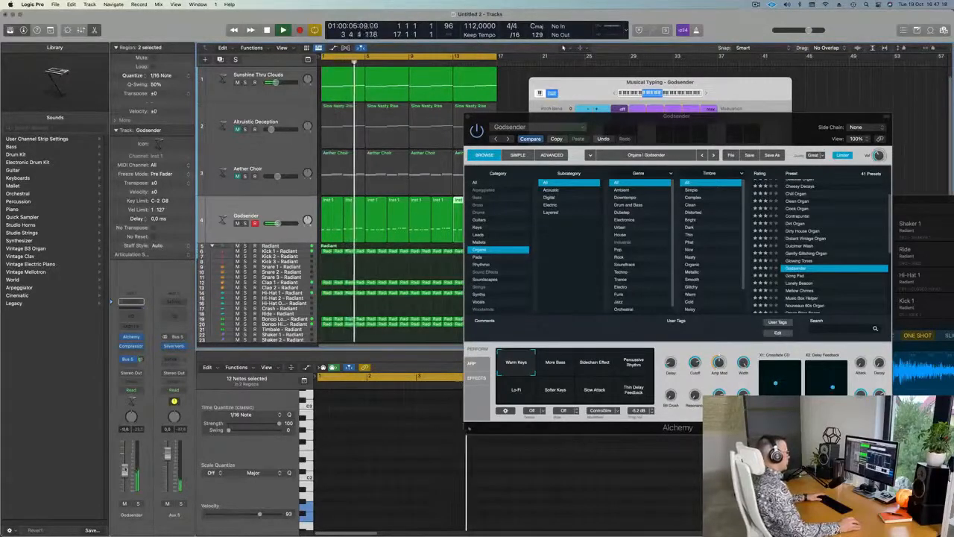
Compare the first organ regions' notes with the bass and pad notes over the first four bars.
{"action": "left_click_drag", "start_coordinate": [671, 118], "coordinate": [769, 141]}
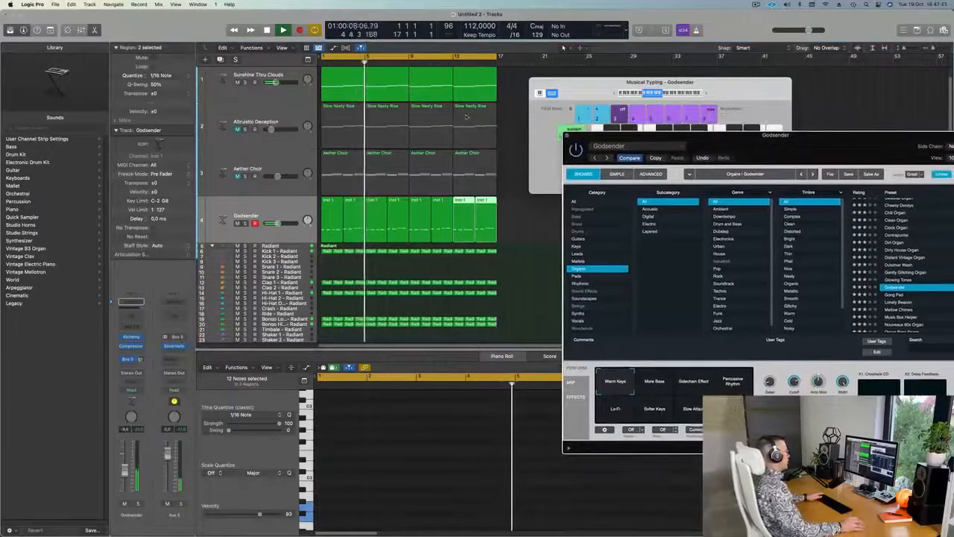
{"action": "left_click", "coordinate": [344, 83]}
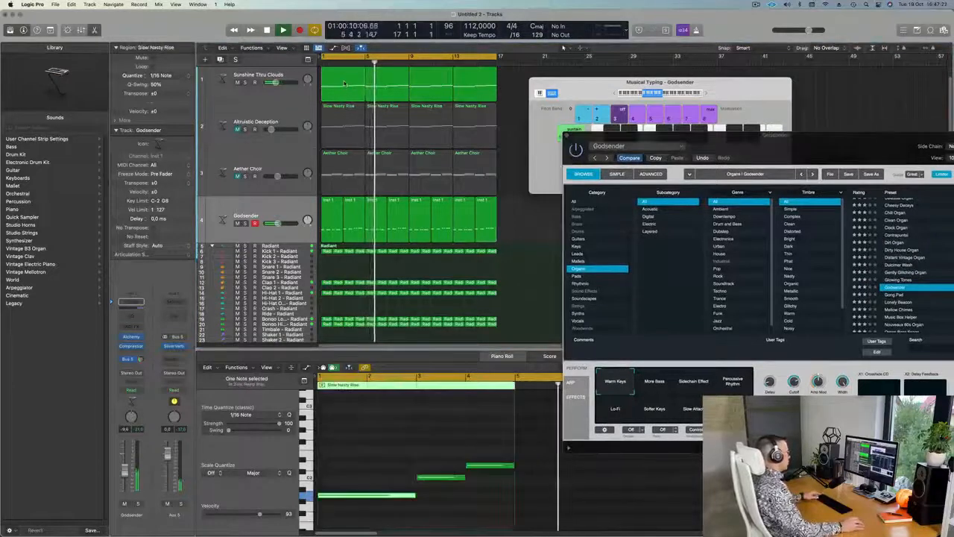
{"action": "left_click", "coordinate": [330, 213]}
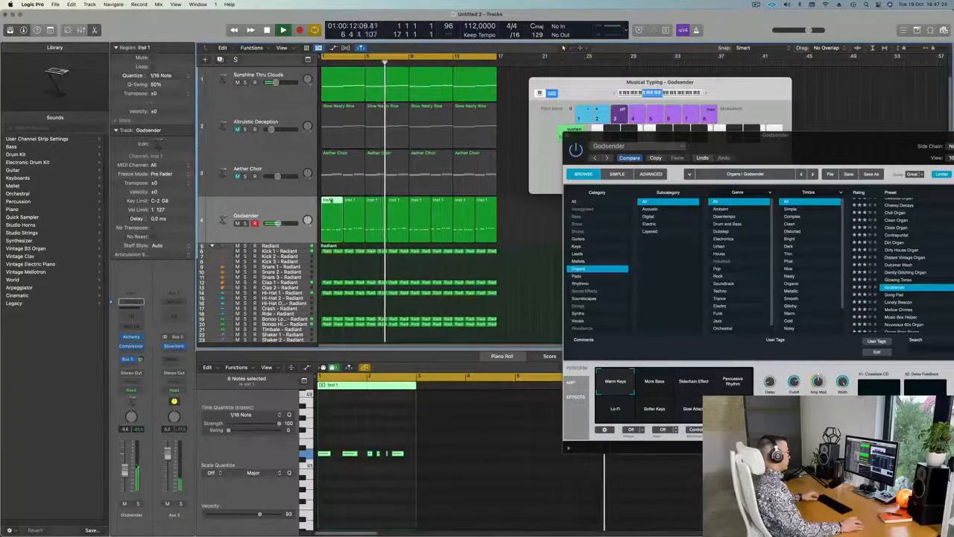
{"action": "left_click", "coordinate": [342, 90]}
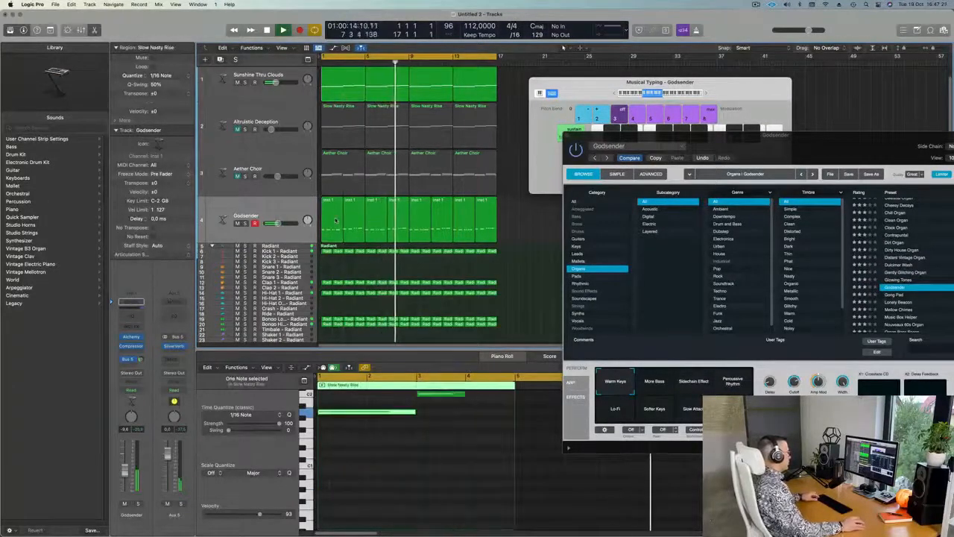
{"action": "left_click_drag", "start_coordinate": [354, 245], "coordinate": [336, 89]}
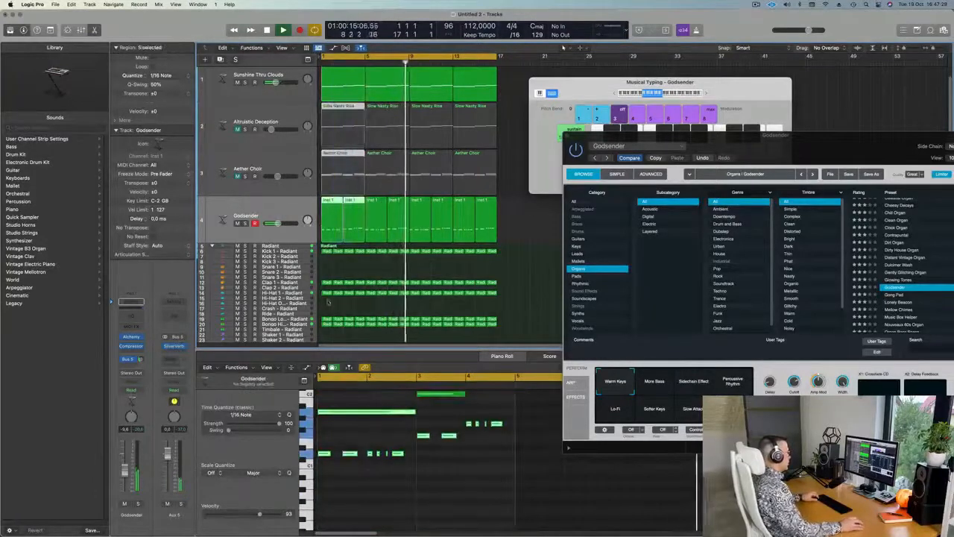
{"action": "scroll", "coordinate": [438, 473], "scroll_direction": "up", "scroll_amount": 3}
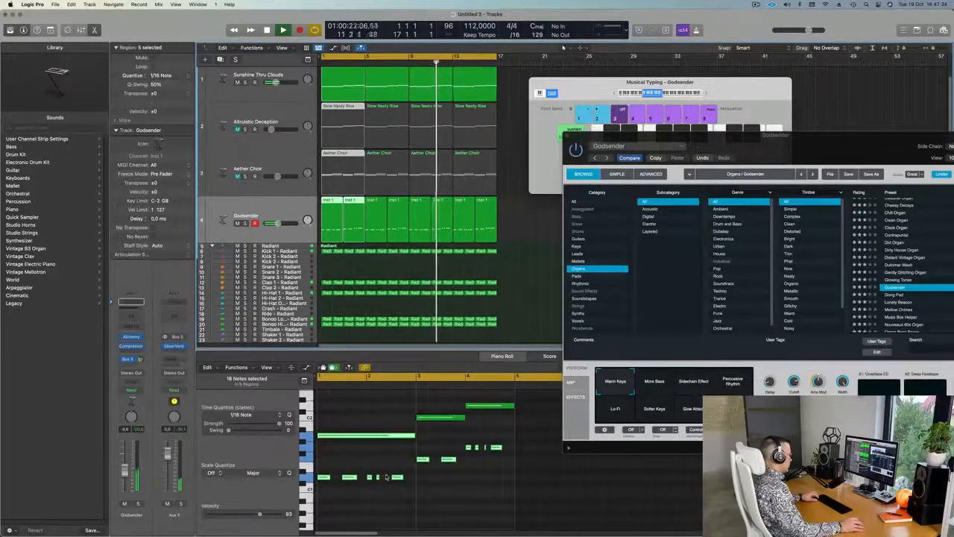
{"action": "scroll", "coordinate": [433, 477], "scroll_direction": "up", "scroll_amount": 2}
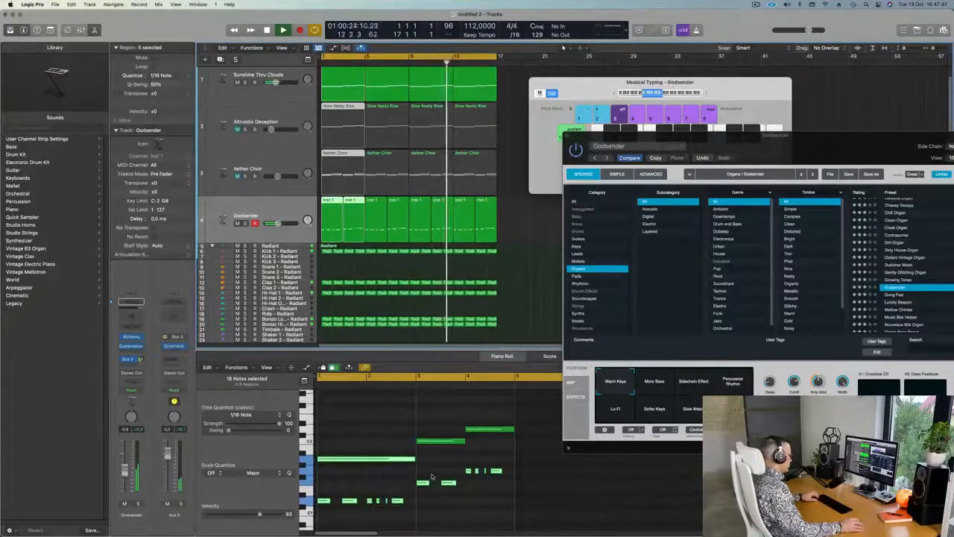
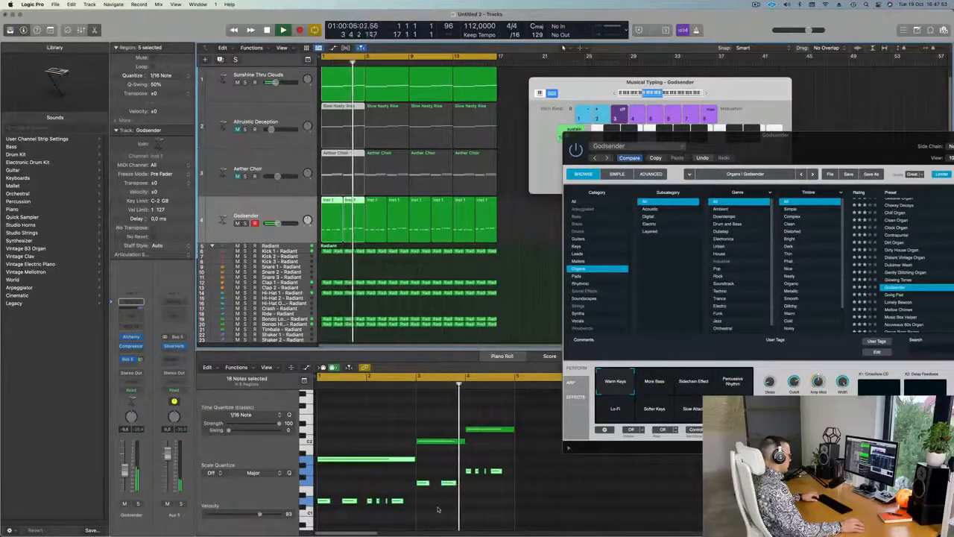
{"action": "scroll", "coordinate": [436, 509], "scroll_direction": "up", "scroll_amount": 1}
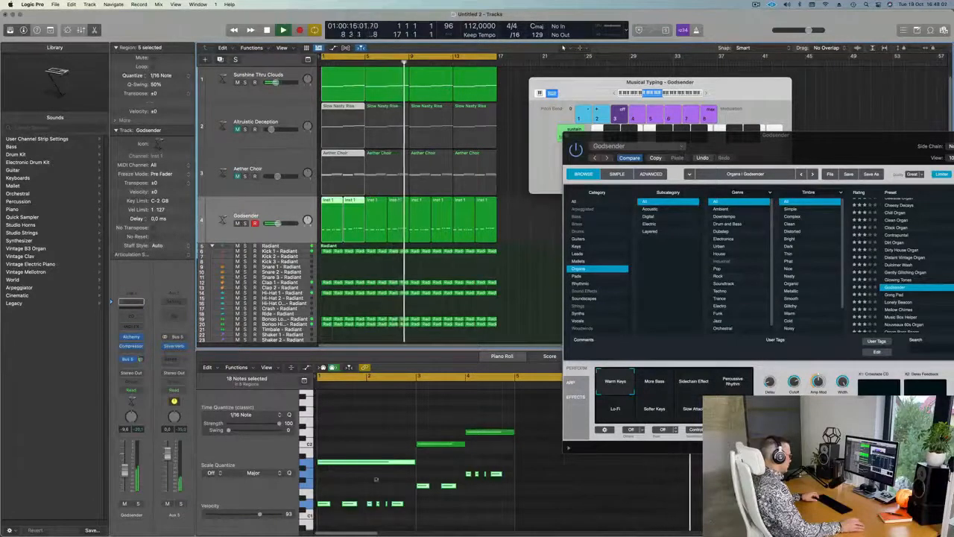
{"action": "scroll", "coordinate": [346, 478], "scroll_direction": "down", "scroll_amount": 2}
{"action": "scroll", "coordinate": [347, 479], "scroll_direction": "down", "scroll_amount": 2}
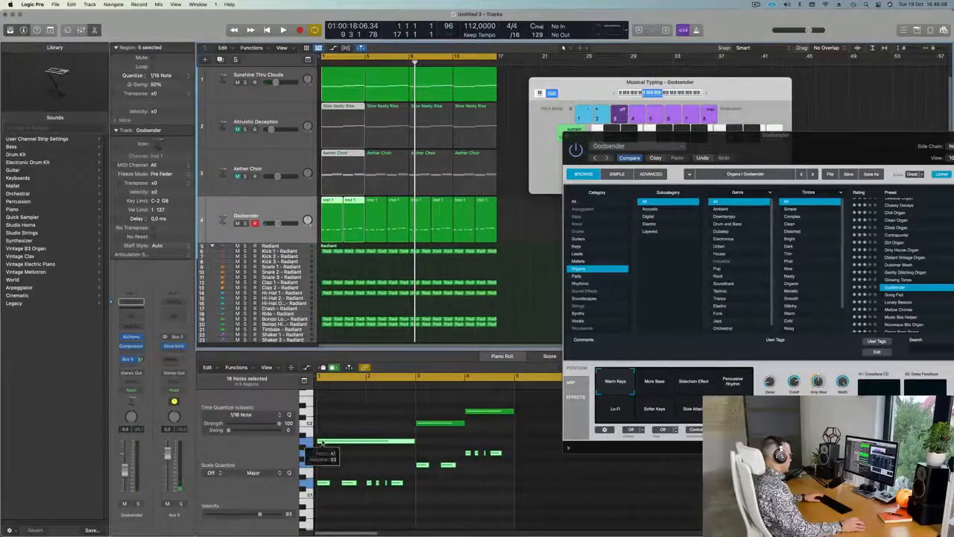
Transpose all notes of the first two organ regions down five semitones and replay from the start.
{"action": "left_click_drag", "start_coordinate": [324, 450], "coordinate": [501, 502]}
{"action": "key", "text": "alt+Down"}
{"action": "key", "text": "alt+Down"}
{"action": "key", "text": "alt+Down"}
{"action": "key", "text": "alt+Down"}
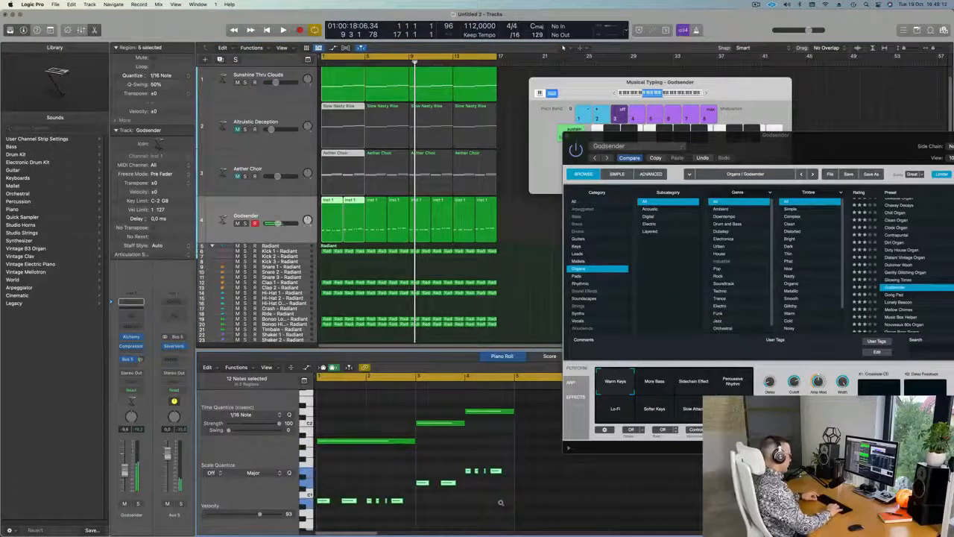
{"action": "key", "text": "alt+Down"}
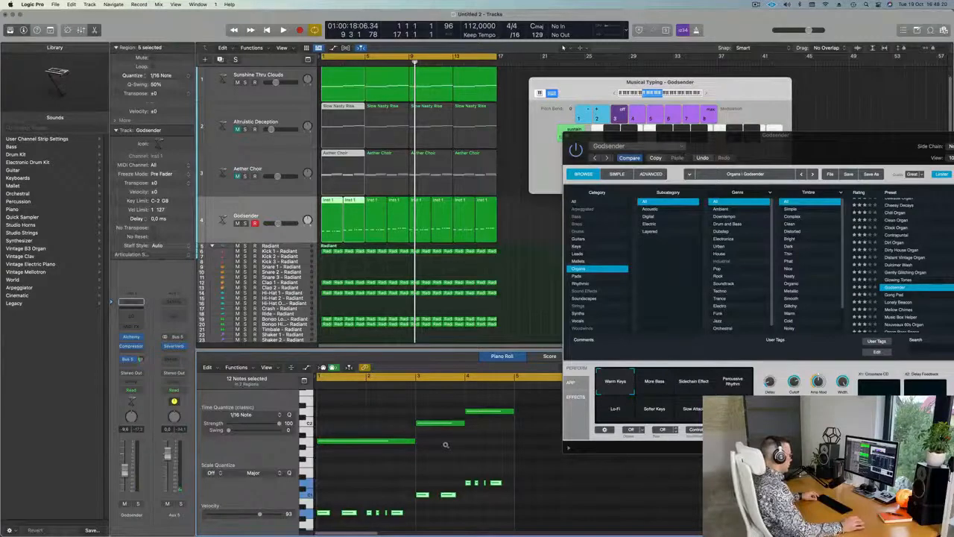
{"action": "key", "text": "Return"}
{"action": "key", "text": "space"}
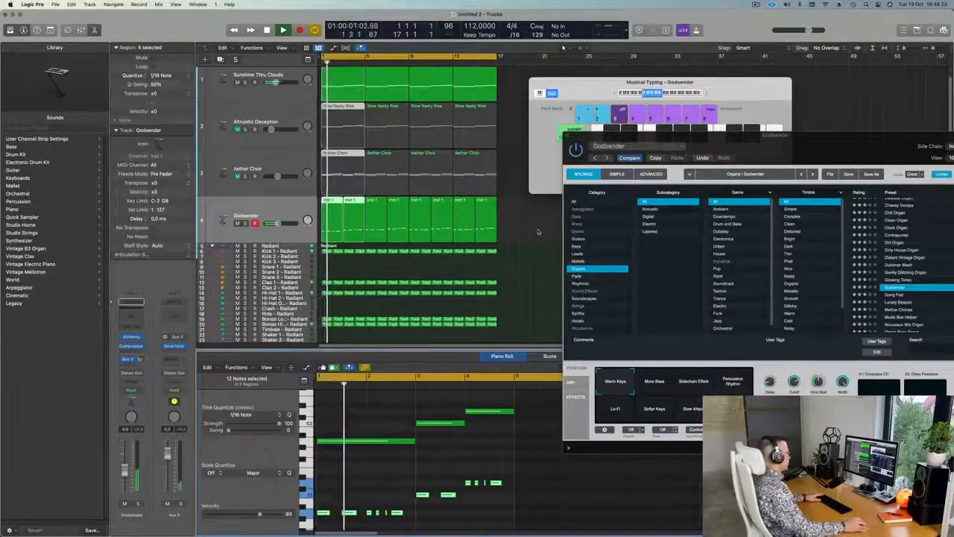
Delete the six organ regions from bar 5 onward, keeping the two transposed ones.
{"action": "left_click", "coordinate": [529, 233]}
{"action": "left_click_drag", "start_coordinate": [529, 233], "coordinate": [365, 231]}
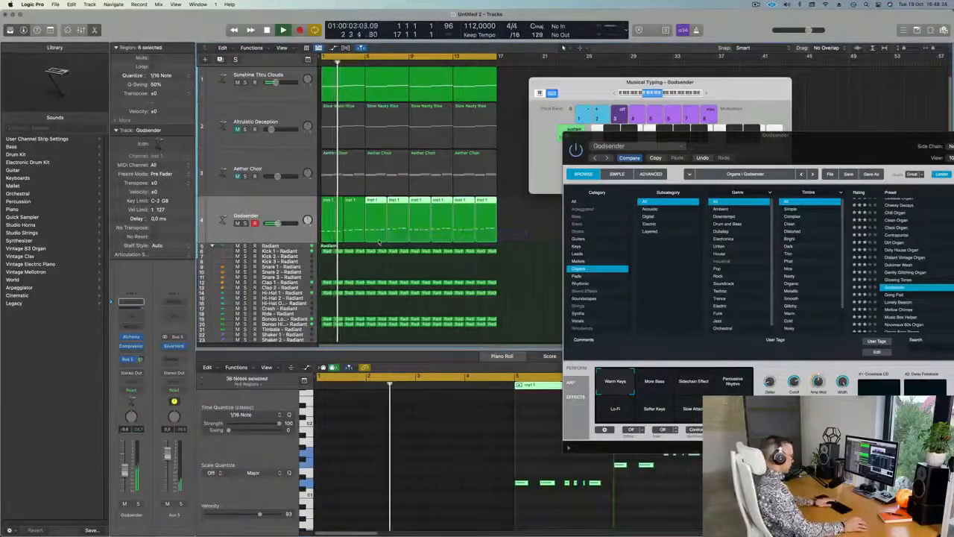
{"action": "key", "text": "Delete"}
Solo the Godsender and Sunshine Thru Clouds tracks in turn to compare their pitches, replaying from the start.
{"action": "left_click", "coordinate": [245, 224]}
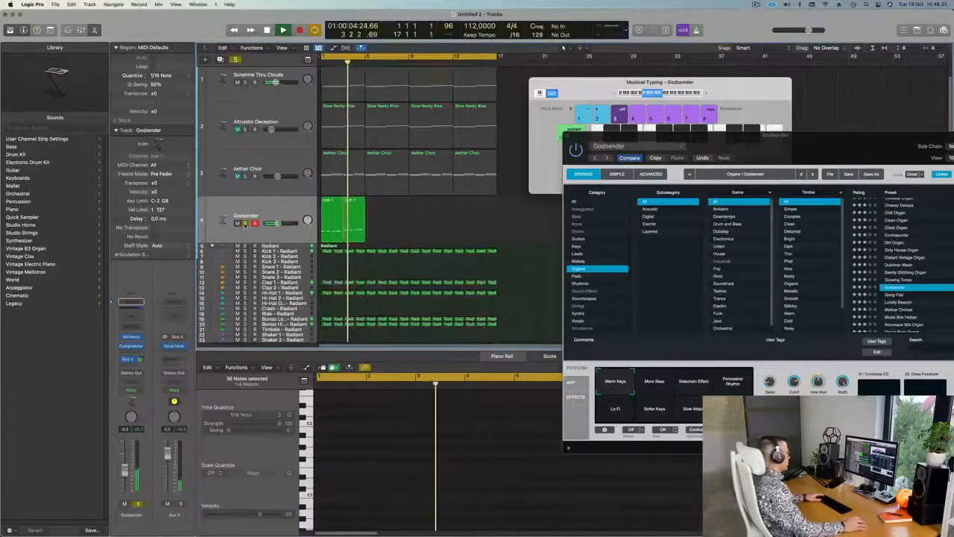
{"action": "left_click", "coordinate": [245, 223]}
{"action": "key", "text": "Return"}
{"action": "left_click", "coordinate": [245, 224]}
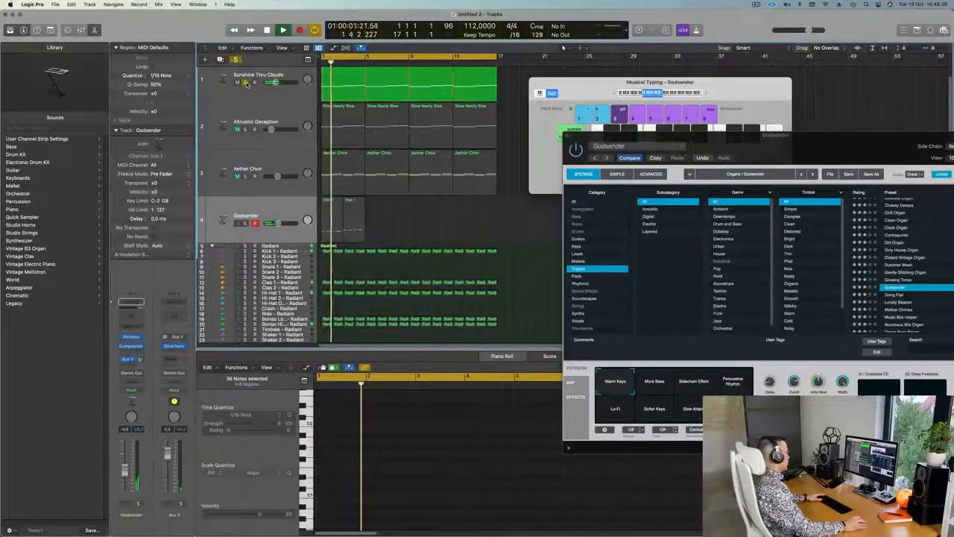
{"action": "left_click", "coordinate": [245, 224]}
{"action": "key", "text": "Return"}
Repeat the two Godsender regions three times to fill all 16 bars and replay from the start.
{"action": "left_click", "coordinate": [254, 216]}
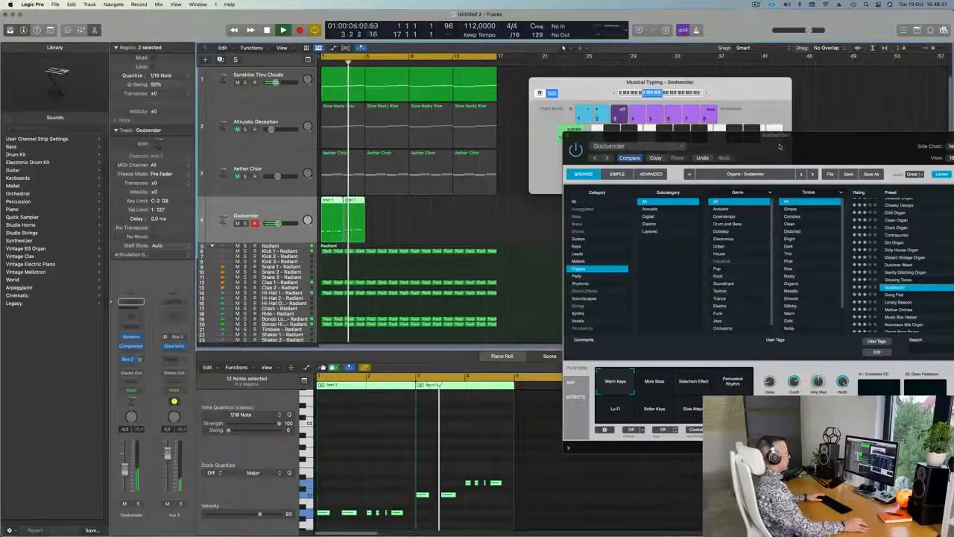
{"action": "left_click_drag", "start_coordinate": [780, 146], "coordinate": [801, 186]}
{"action": "key", "text": "super+r"}
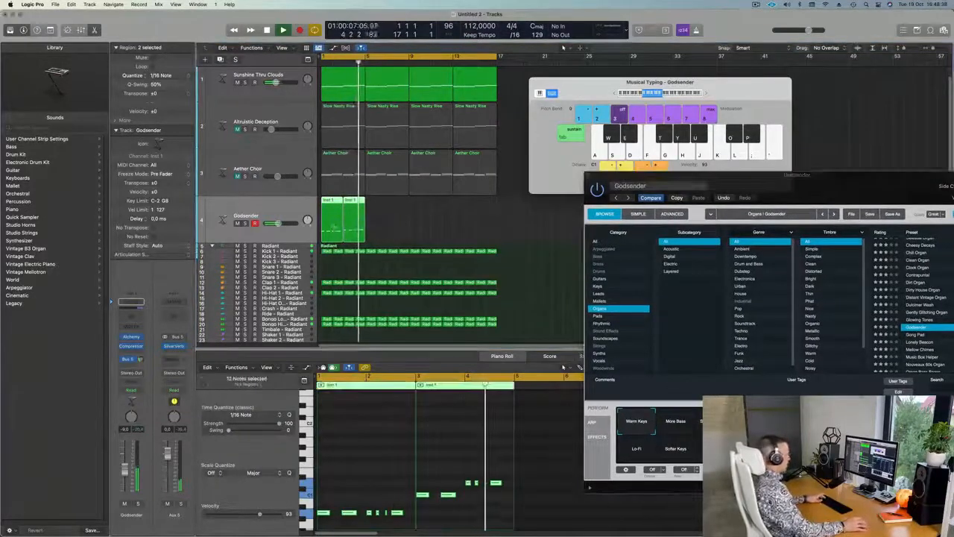
{"action": "key", "text": "super+r"}
{"action": "key", "text": "super+r"}
{"action": "key", "text": "Return"}
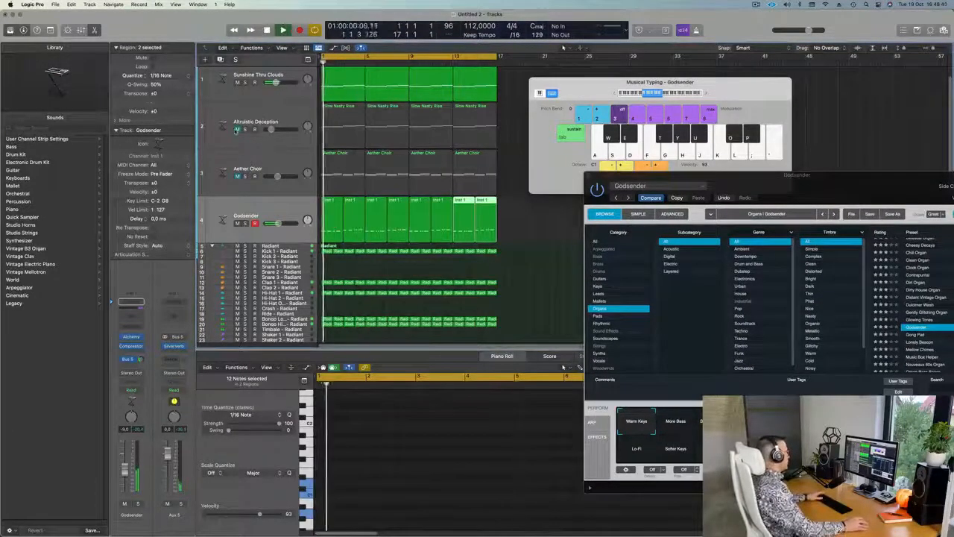
Unmute the Altruistic Deception track, lower its volume to about -23 dB and select its four regions.
{"action": "left_click", "coordinate": [278, 117]}
{"action": "key", "text": "space"}
{"action": "left_click_drag", "start_coordinate": [275, 129], "coordinate": [267, 129]}
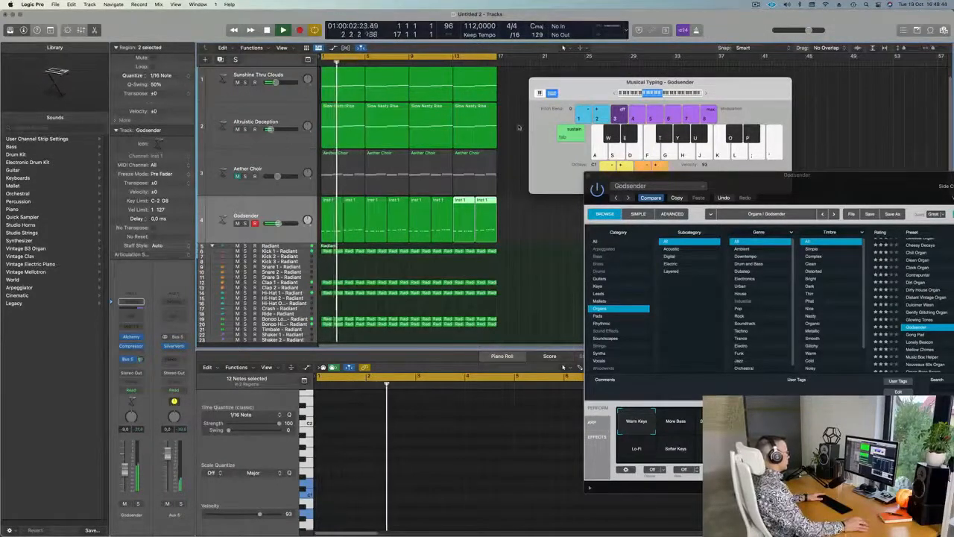
{"action": "left_click", "coordinate": [290, 123]}
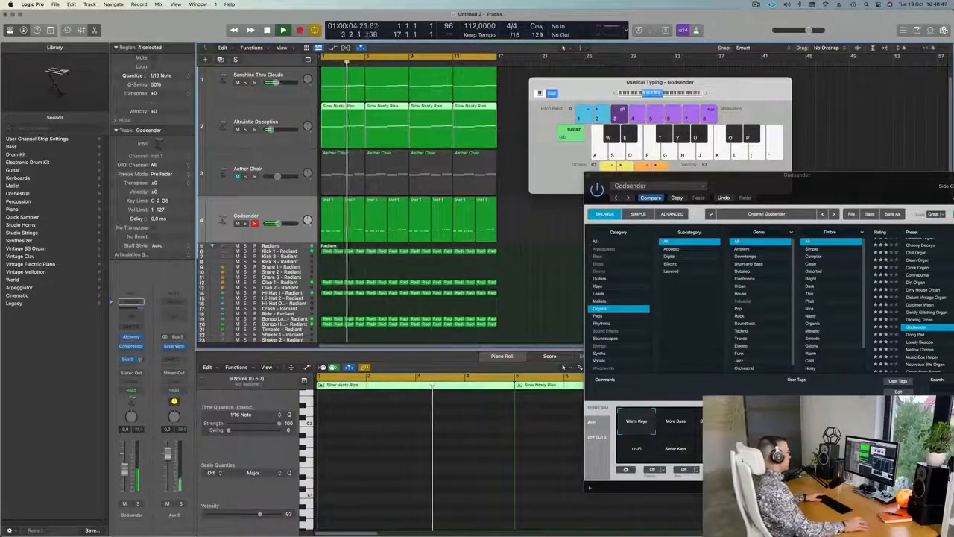
Transpose all notes in the Altruistic Deception regions down one octave and replay from the start.
{"action": "key", "text": "e"}
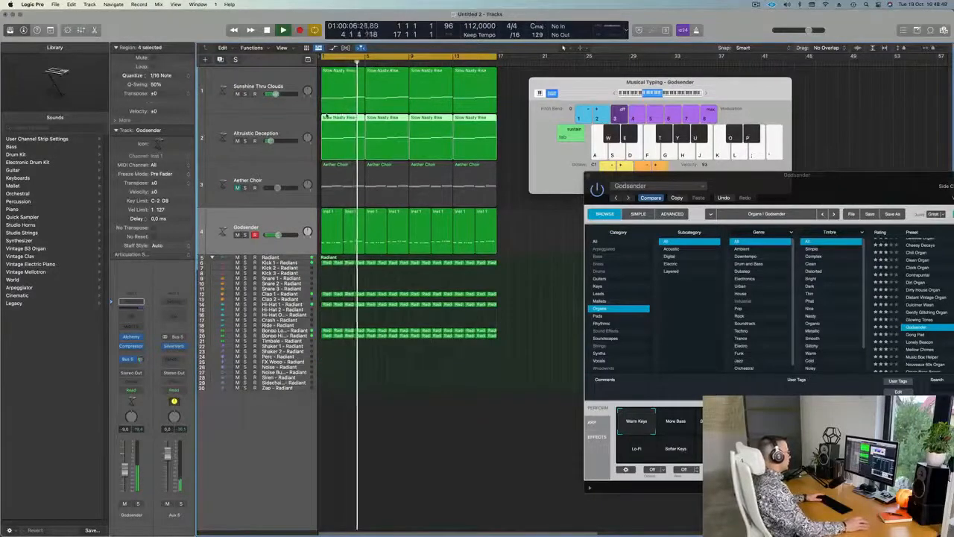
{"action": "key", "text": "e"}
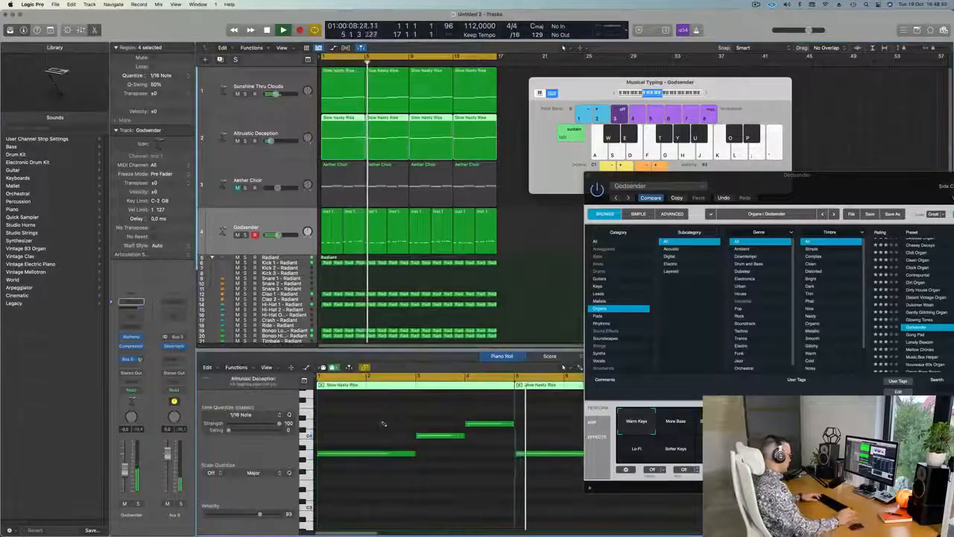
{"action": "key", "text": "super+a"}
{"action": "key", "text": "alt+shift+Down"}
{"action": "key", "text": "Return"}
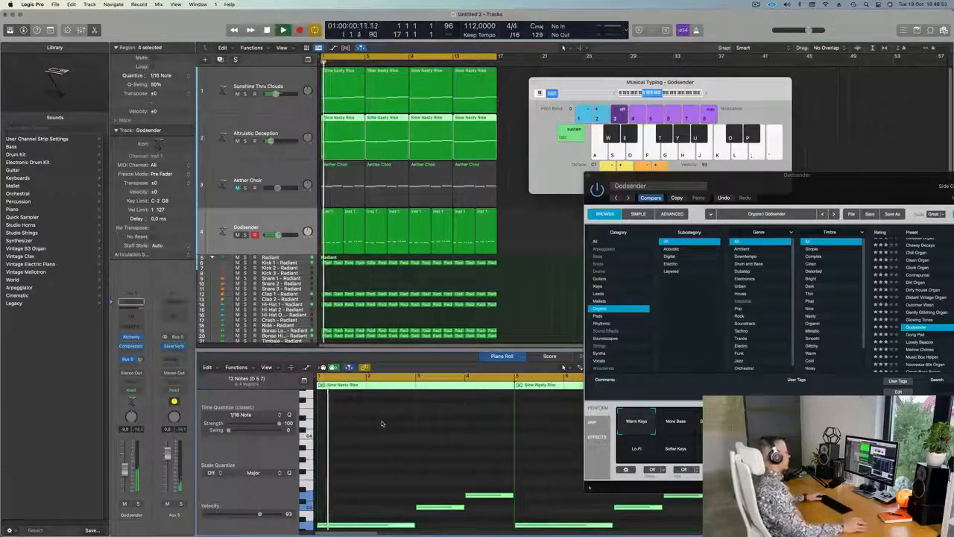
Move the floating windows aside and open the Alchemy instrument of the Altruistic Deception track while replaying from the start.
{"action": "left_click_drag", "start_coordinate": [671, 82], "coordinate": [805, 61]}
{"action": "left_click_drag", "start_coordinate": [745, 175], "coordinate": [641, 135]}
{"action": "key", "text": "Up"}
{"action": "key", "text": "Up"}
{"action": "key", "text": "Return"}
{"action": "left_click", "coordinate": [131, 337]}
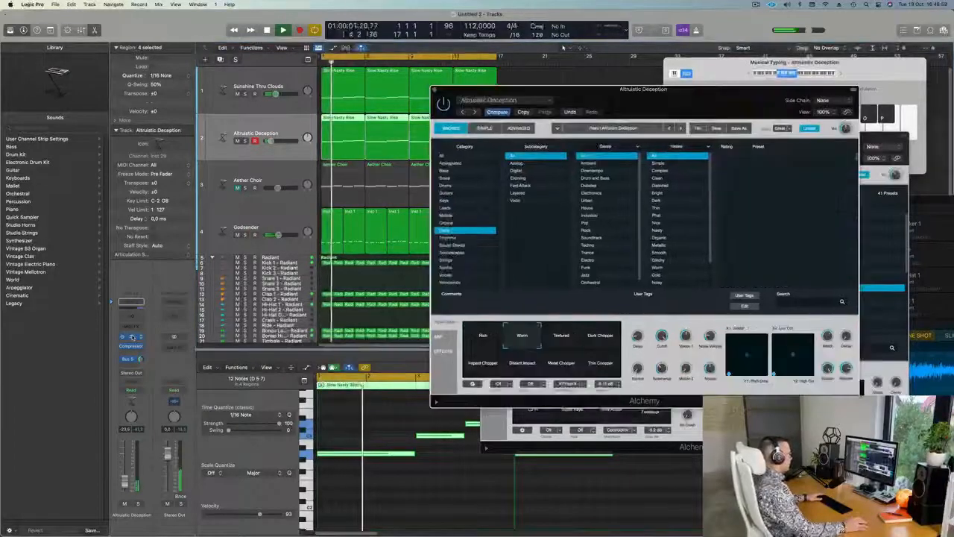
Audition the Alchemy pad presets Analog Resonant Sweep 01, Analog Silk, Anthem Pad and Aquatic Symphony on the second track.
{"action": "left_click", "coordinate": [775, 200]}
{"action": "mouse_move", "coordinate": [667, 105]}
{"action": "left_mouse_down"}
{"action": "mouse_move", "coordinate": [683, 92]}
{"action": "mouse_move", "coordinate": [653, 114]}
{"action": "left_mouse_up"}
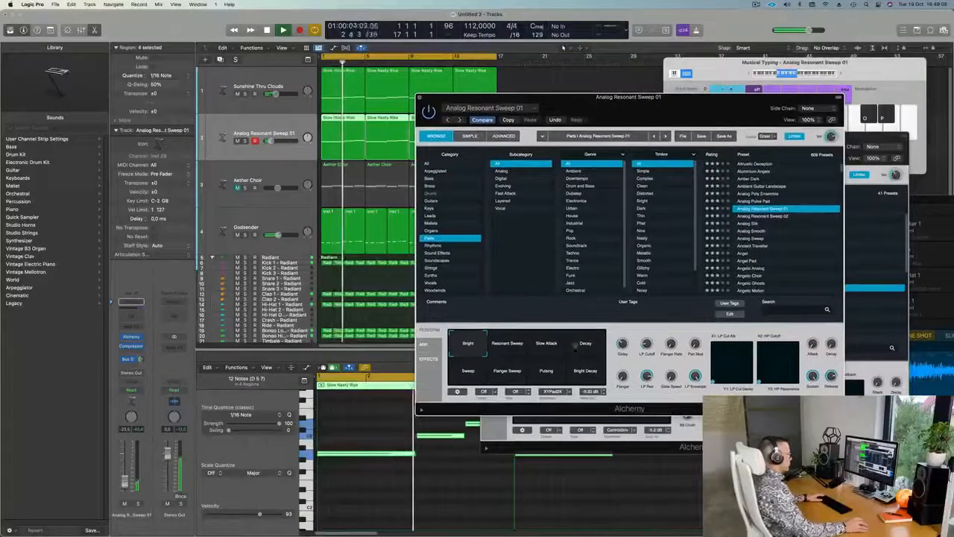
{"action": "left_click", "coordinate": [749, 223]}
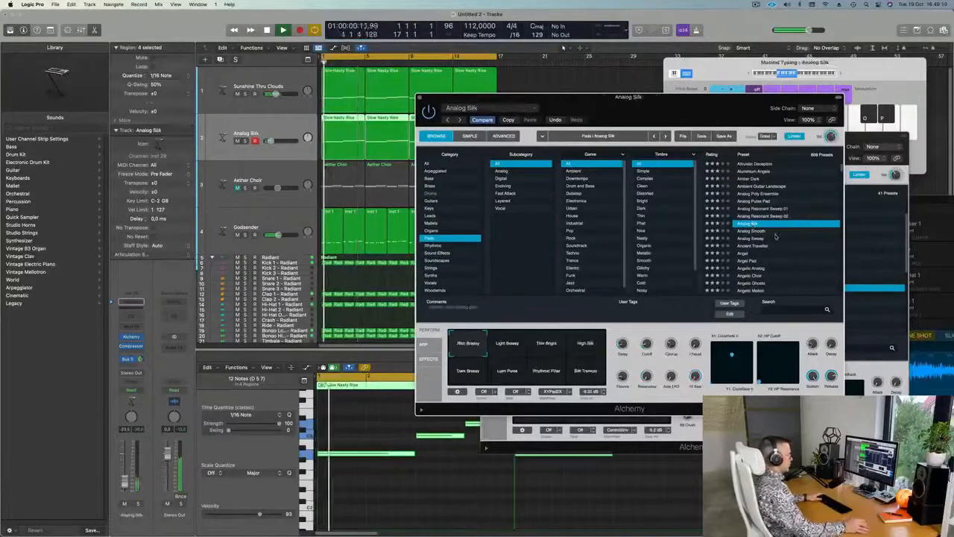
{"action": "scroll", "coordinate": [775, 237], "scroll_direction": "down", "scroll_amount": 5}
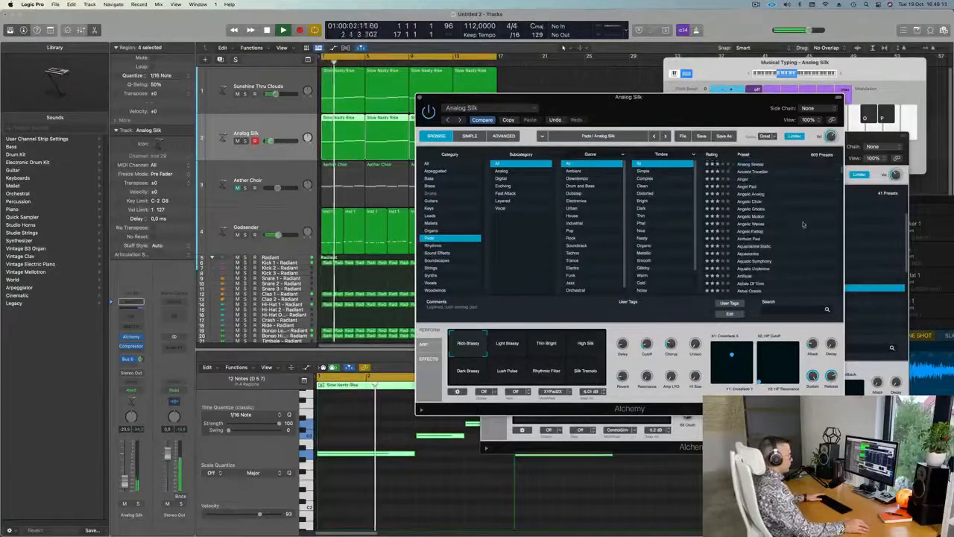
{"action": "left_click", "coordinate": [751, 239]}
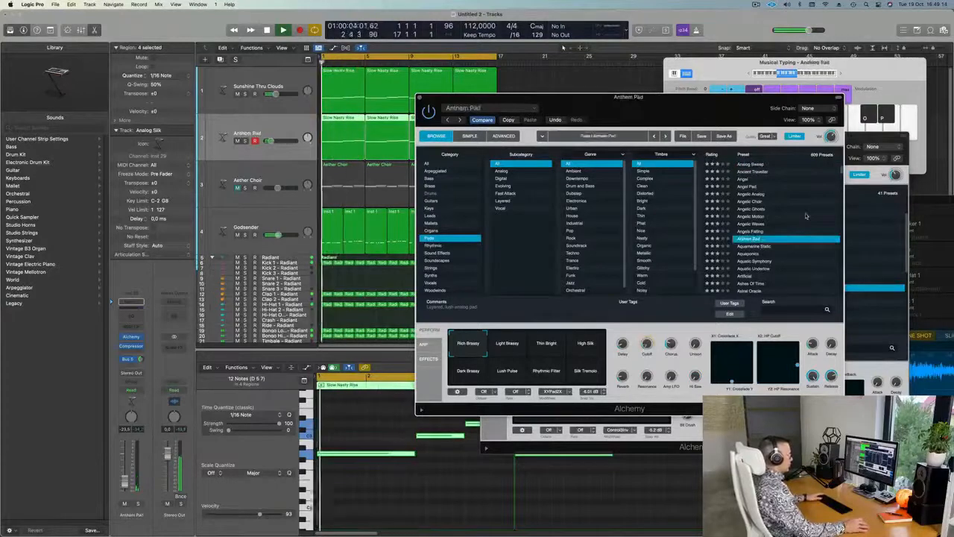
{"action": "scroll", "coordinate": [806, 216], "scroll_direction": "down", "scroll_amount": 1}
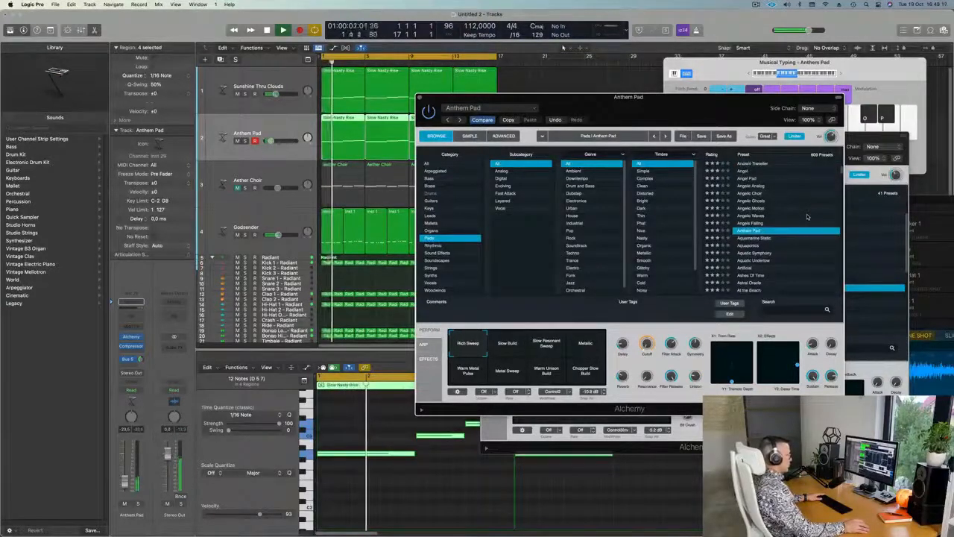
{"action": "scroll", "coordinate": [806, 219], "scroll_direction": "down", "scroll_amount": 2}
{"action": "left_click", "coordinate": [762, 223]}
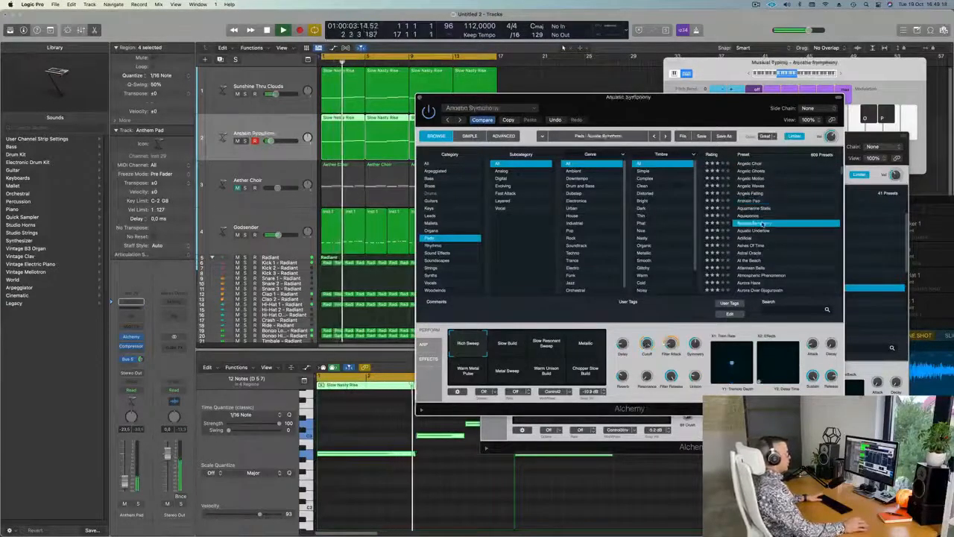
Load the Alchemy pad preset Astral Oracle on the second track and listen to it in the mix.
{"action": "scroll", "coordinate": [793, 225], "scroll_direction": "down", "scroll_amount": 1}
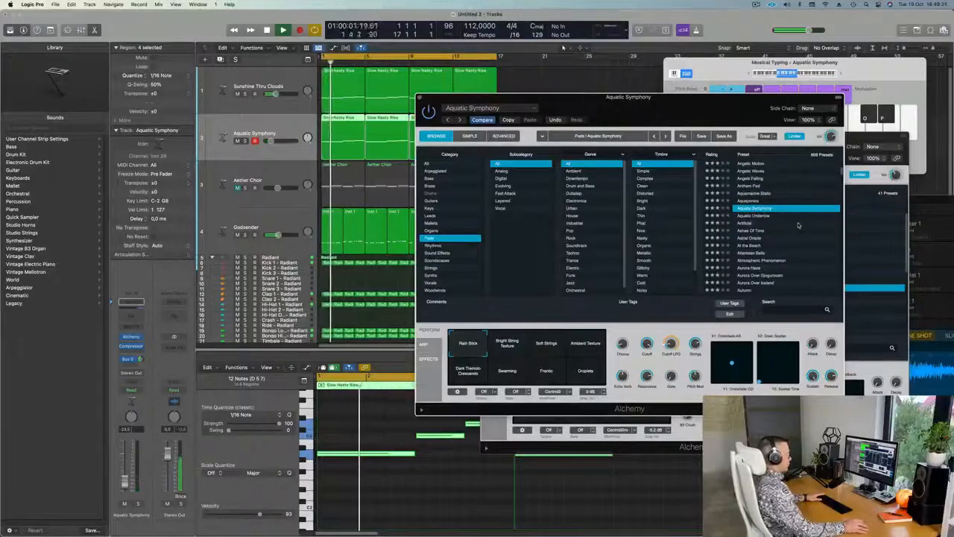
{"action": "scroll", "coordinate": [798, 225], "scroll_direction": "down", "scroll_amount": 1}
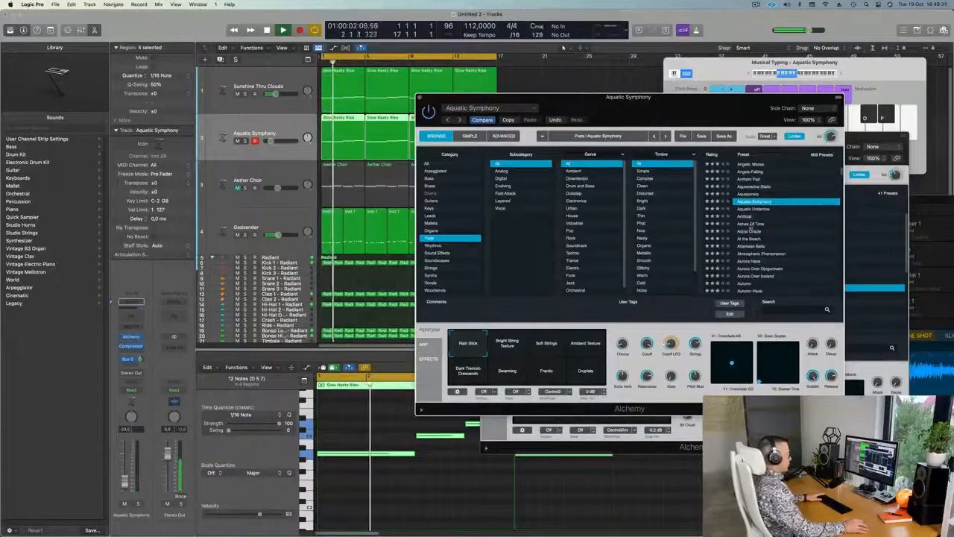
{"action": "left_click", "coordinate": [753, 232]}
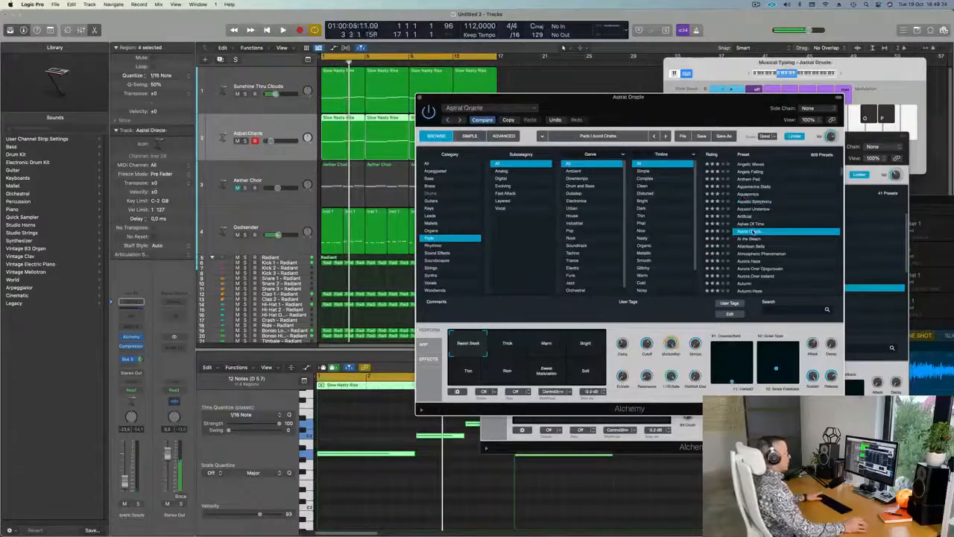
{"action": "left_click_drag", "start_coordinate": [657, 107], "coordinate": [722, 72]}
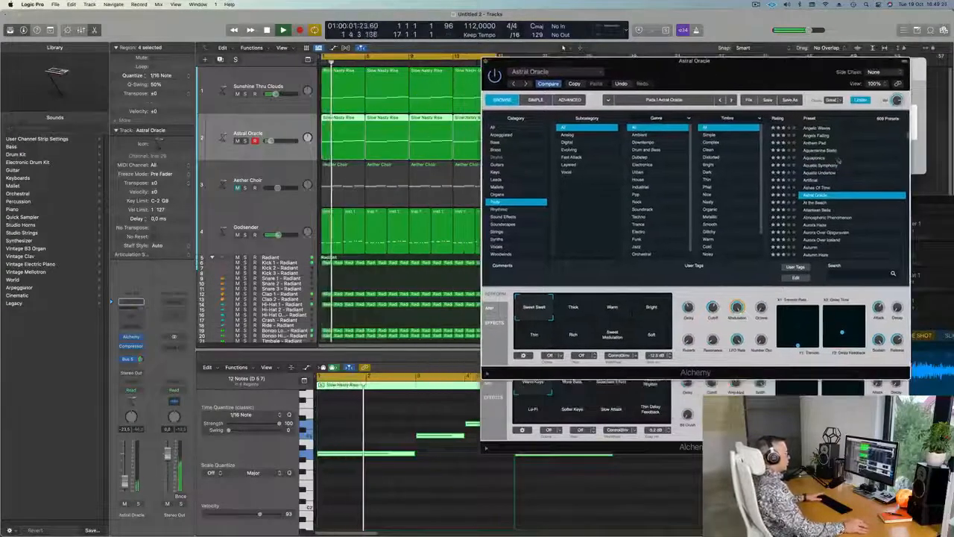
{"action": "scroll", "coordinate": [849, 191], "scroll_direction": "down", "scroll_amount": 2}
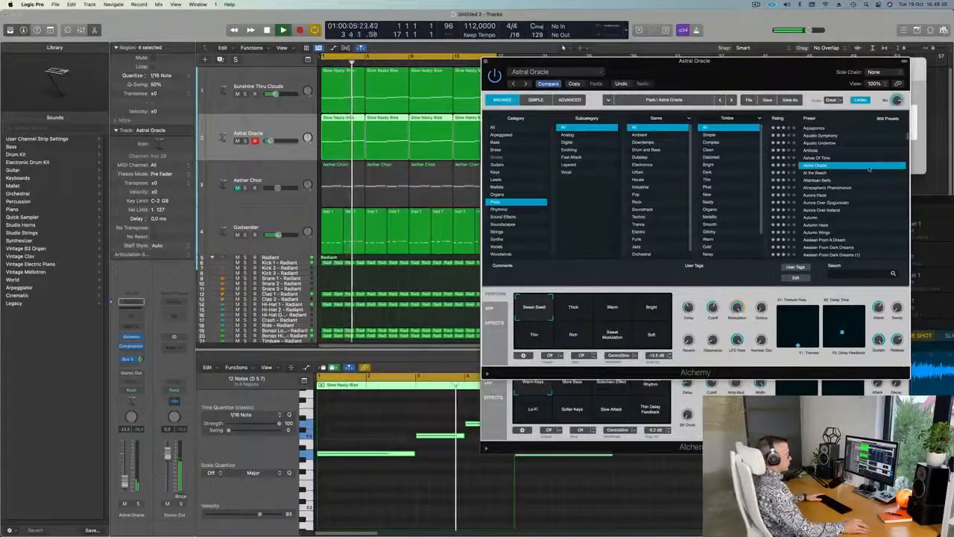
{"action": "scroll", "coordinate": [868, 170], "scroll_direction": "down", "scroll_amount": 2}
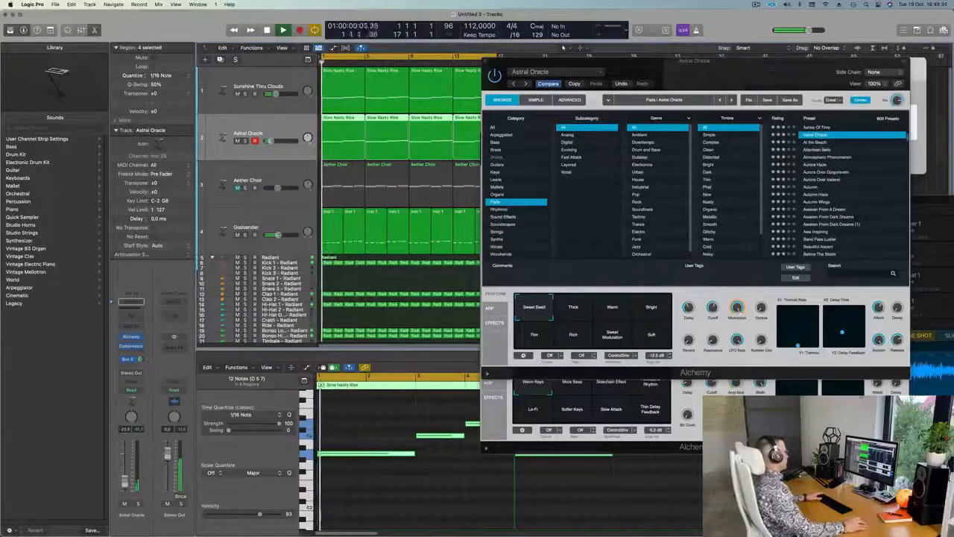
Unmute the Aether Choir track and close the open Alchemy windows.
{"action": "left_click", "coordinate": [237, 195]}
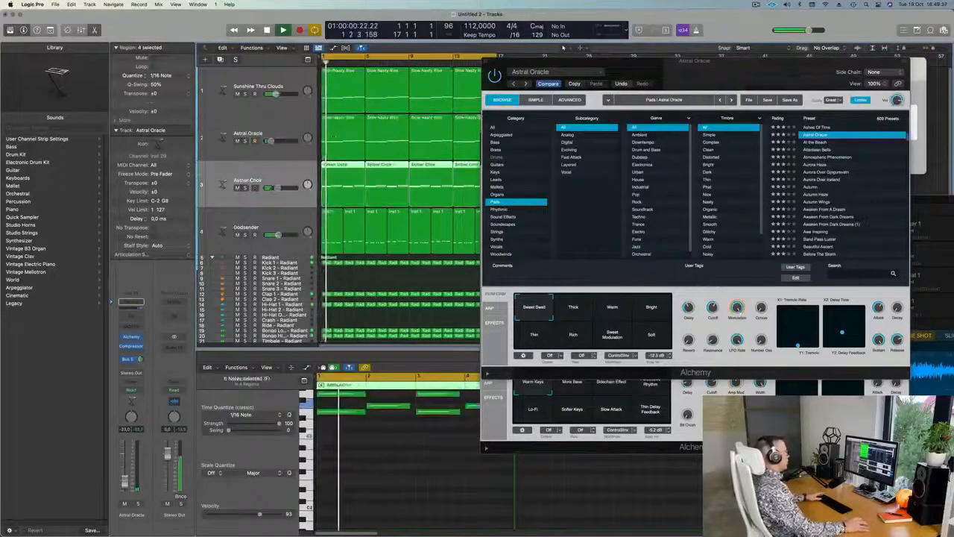
{"action": "key", "text": "super+k"}
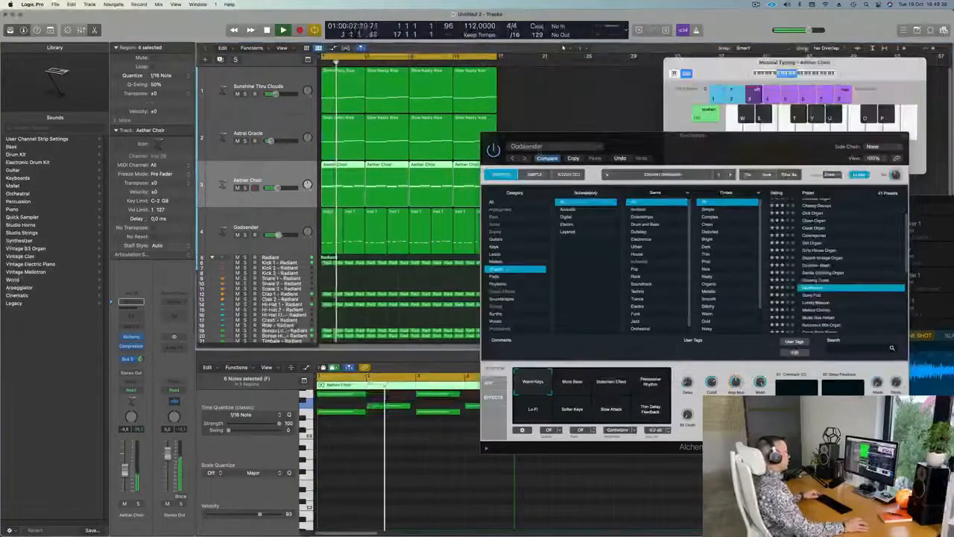
{"action": "left_click_drag", "start_coordinate": [539, 152], "coordinate": [518, 150]}
{"action": "left_click", "coordinate": [464, 136]}
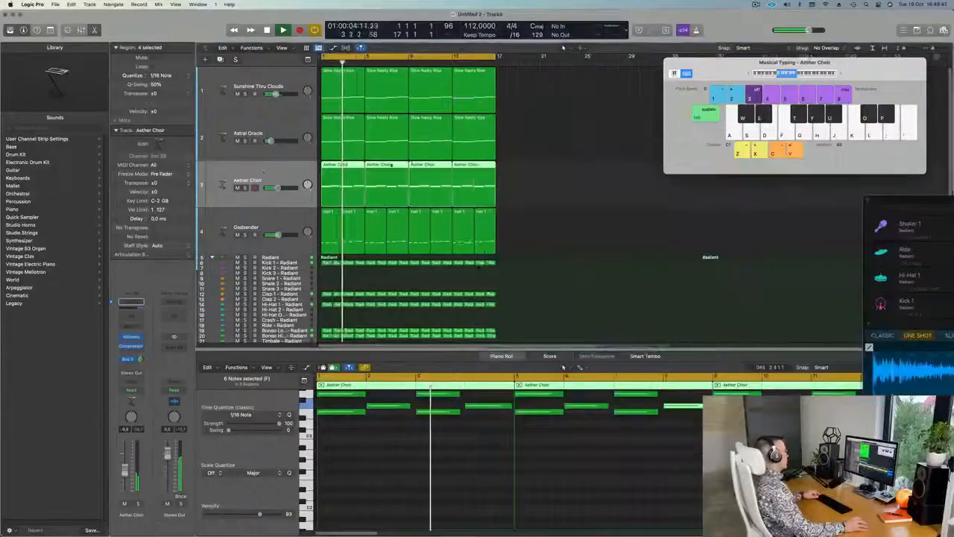
Repeat all regions of the 16-bar arrangement once to extend it to 32 bars, and replay from the start.
{"action": "key", "text": "super+Left"}
{"action": "key", "text": "Return"}
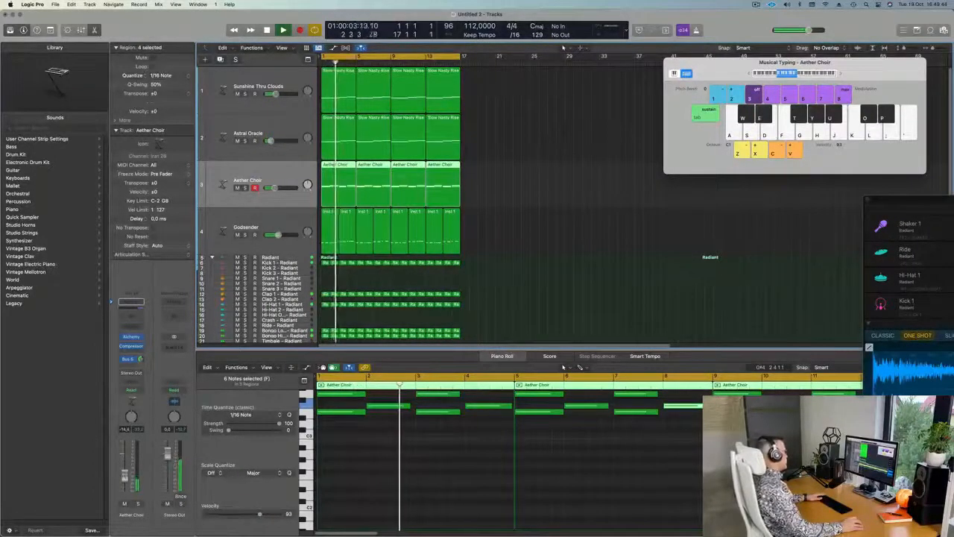
{"action": "key", "text": "super+Left"}
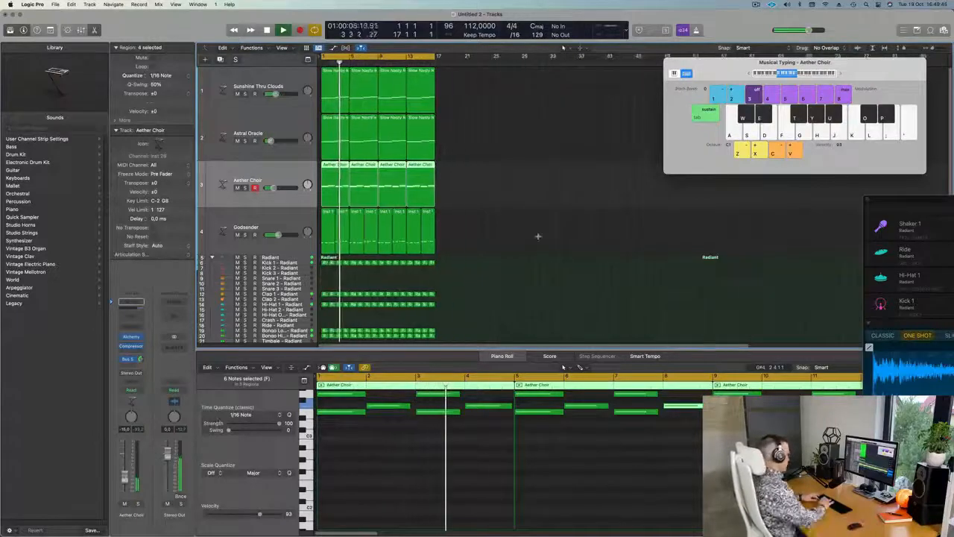
{"action": "key", "text": "super+r"}
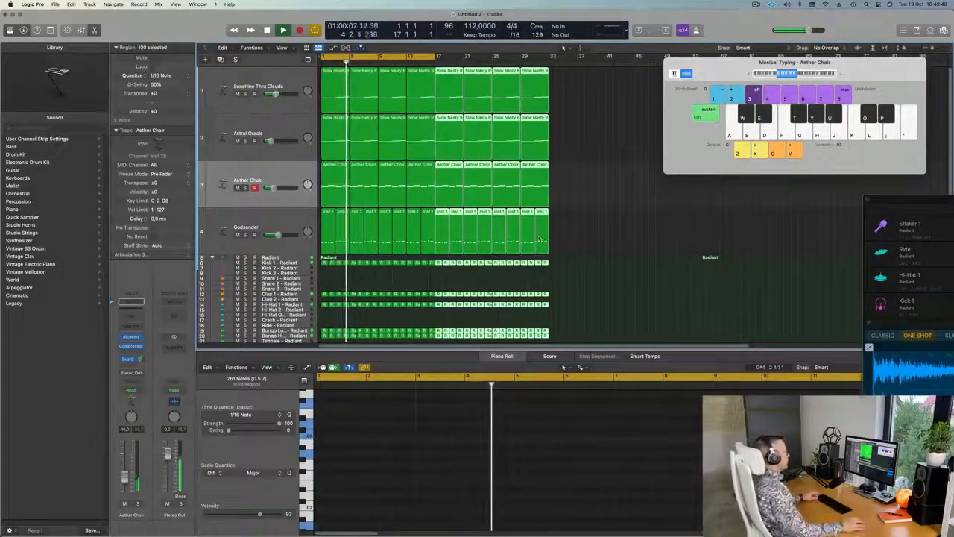
{"action": "key", "text": "Return"}
Copy the first Kick 1 region at bar 1 onto the Shaker 1 track.
{"action": "scroll", "coordinate": [424, 188], "scroll_direction": "down", "scroll_amount": 2}
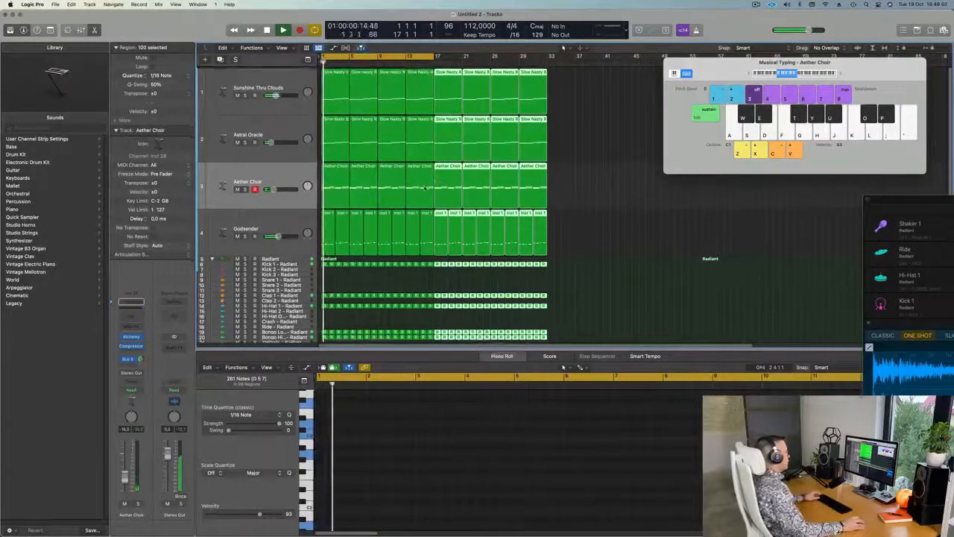
{"action": "scroll", "coordinate": [385, 300], "scroll_direction": "down", "scroll_amount": 4}
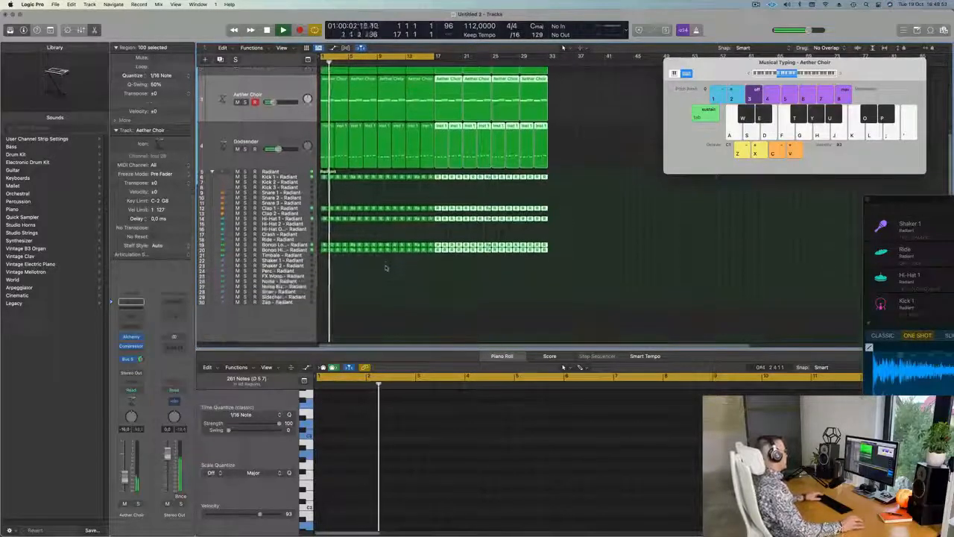
{"action": "scroll", "coordinate": [337, 278], "scroll_direction": "up", "scroll_amount": 3}
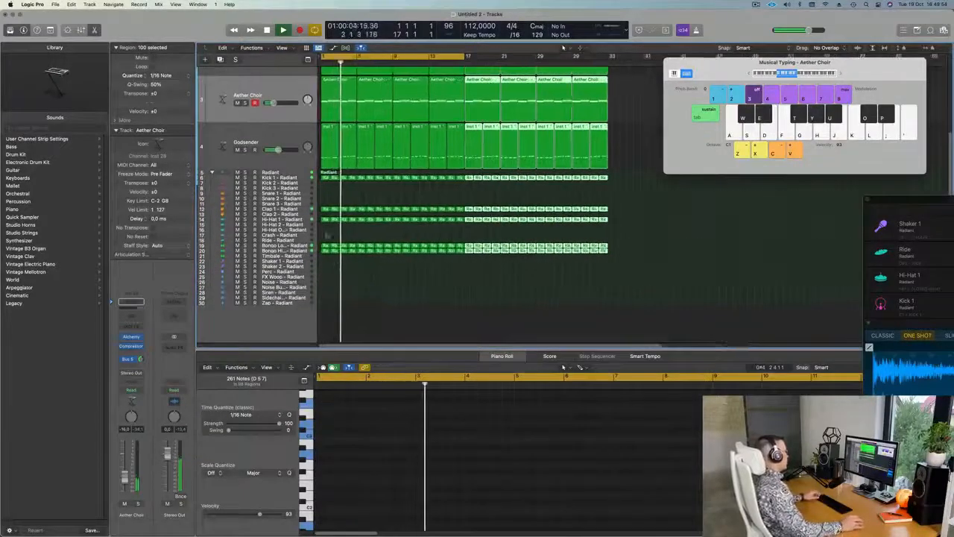
{"action": "left_click", "coordinate": [327, 179]}
{"action": "left_click_drag", "start_coordinate": [326, 179], "coordinate": [325, 262]}
Transpose all four notes of the Shaker 1 region up by octaves.
{"action": "left_click", "coordinate": [290, 469]}
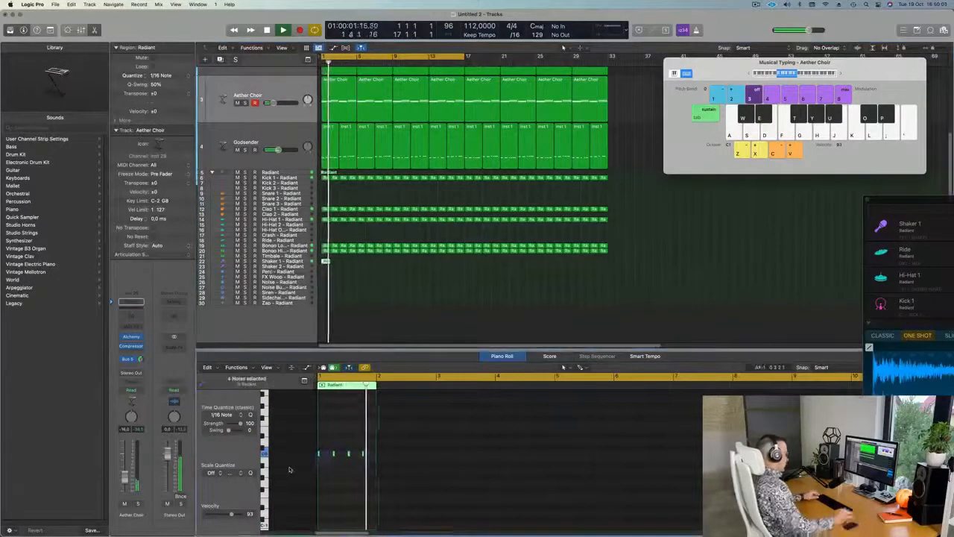
{"action": "key", "text": "super+a"}
{"action": "key", "text": "alt+shift+Up"}
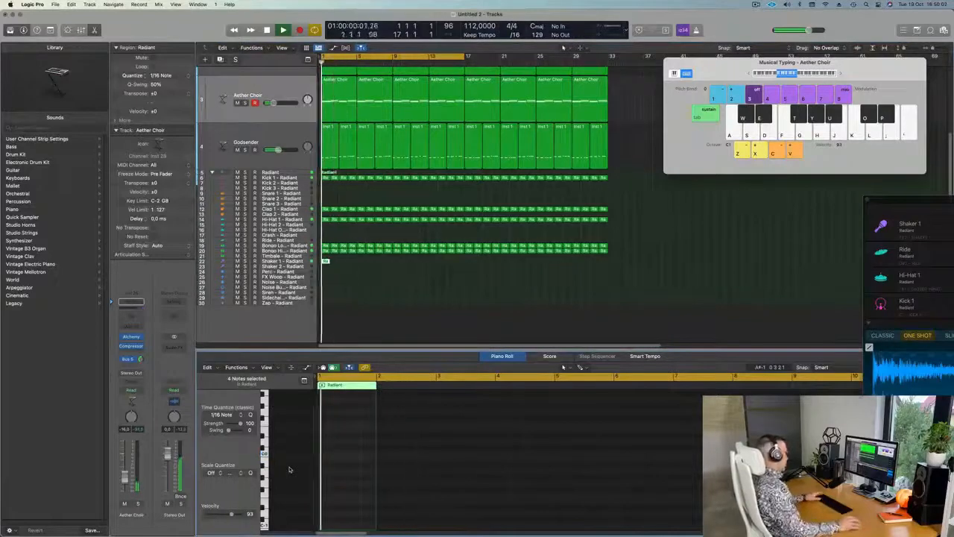
{"action": "scroll", "coordinate": [325, 456], "scroll_direction": "up", "scroll_amount": 5}
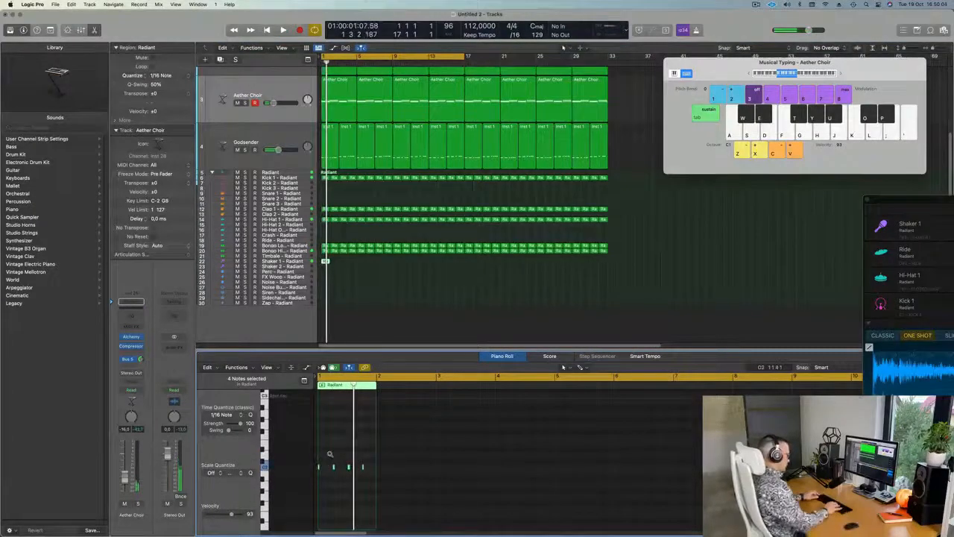
Duplicate the four shaker notes between the beats to build a denser sixteenth-note pattern.
{"action": "key", "text": "space"}
{"action": "scroll", "coordinate": [331, 454], "scroll_direction": "down", "scroll_amount": 5}
{"action": "scroll", "coordinate": [336, 454], "scroll_direction": "right", "scroll_amount": 3}
{"action": "scroll", "coordinate": [350, 454], "scroll_direction": "right", "scroll_amount": 2}
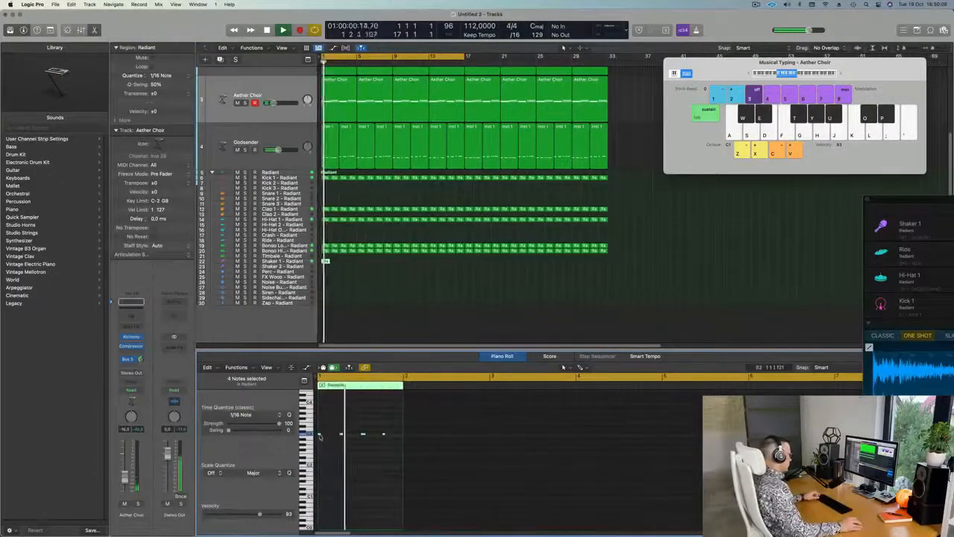
{"action": "left_click_drag", "start_coordinate": [320, 436], "coordinate": [334, 438]}
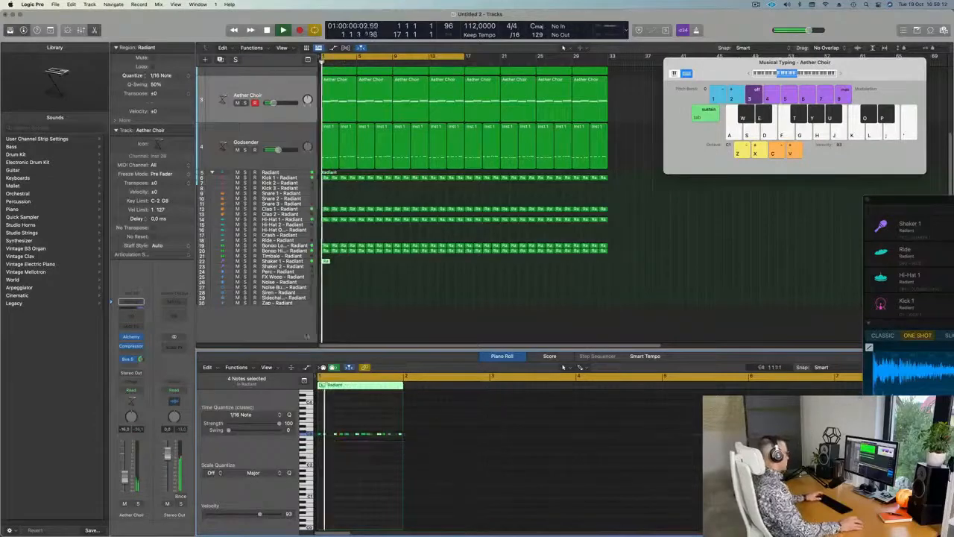
Complete the sixteenth-note pattern on Shaker 1 and repeat its region through all 32 bars, replaying from the start.
{"action": "left_click", "coordinate": [300, 257]}
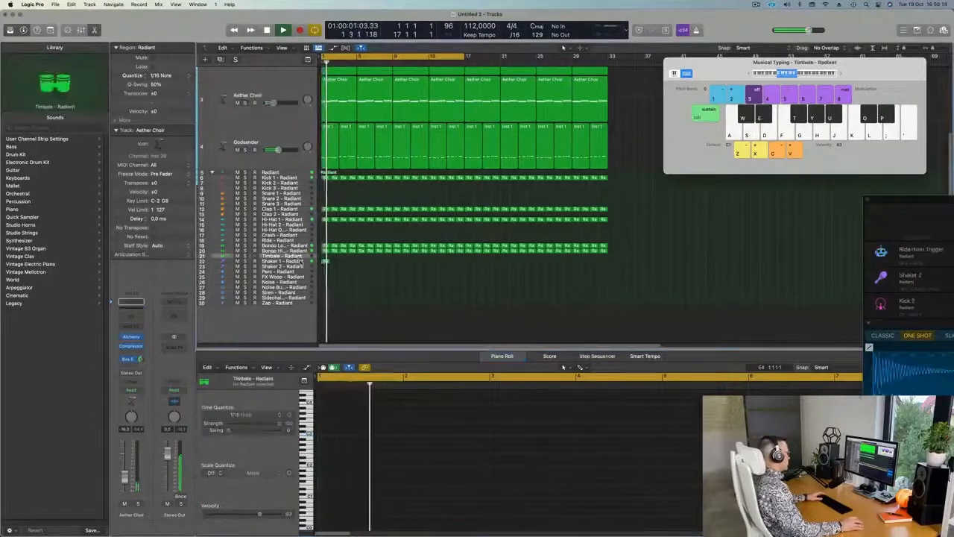
{"action": "left_click", "coordinate": [300, 261]}
{"action": "left_click_drag", "start_coordinate": [336, 434], "coordinate": [330, 439]}
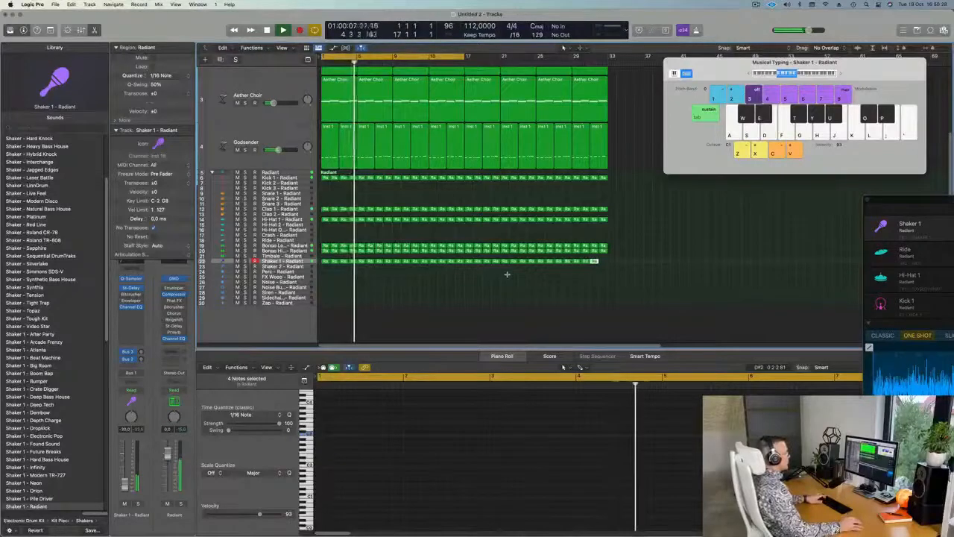
{"action": "key", "text": "Return"}
{"action": "key", "text": "Return"}
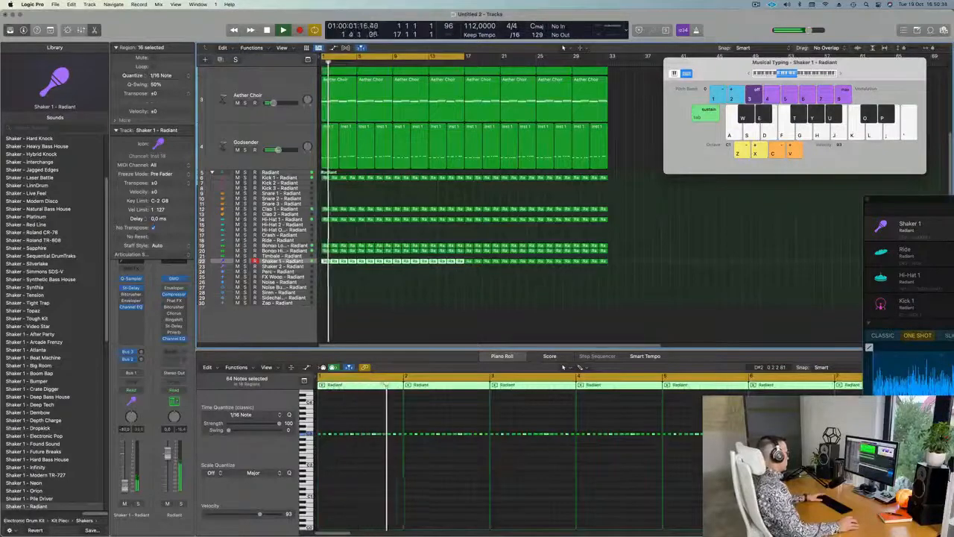
Move all the Shaker 1 regions onto the Shaker 2 track and play the song with that sound.
{"action": "key", "text": "Return"}
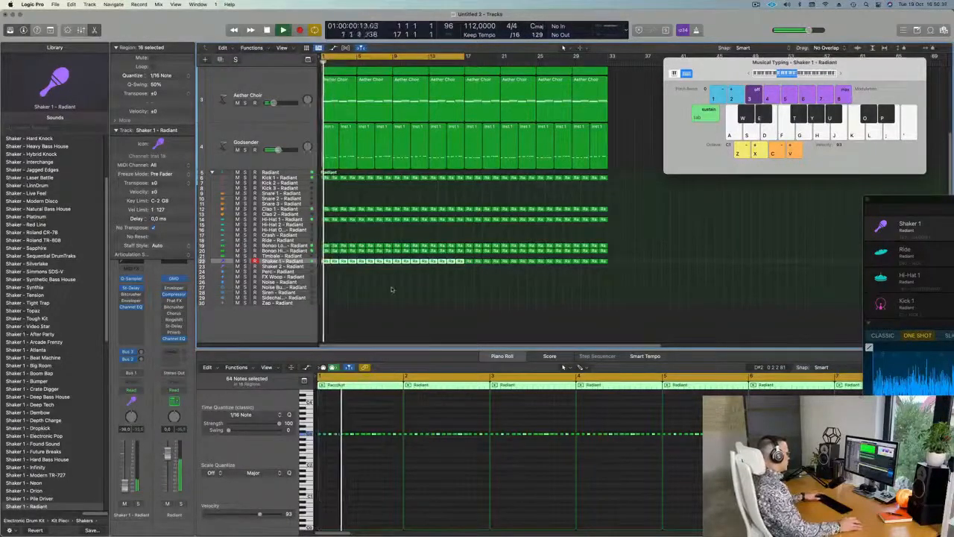
{"action": "left_click", "coordinate": [391, 290]}
{"action": "left_click_drag", "start_coordinate": [619, 261], "coordinate": [326, 267]}
{"action": "left_click", "coordinate": [284, 262]}
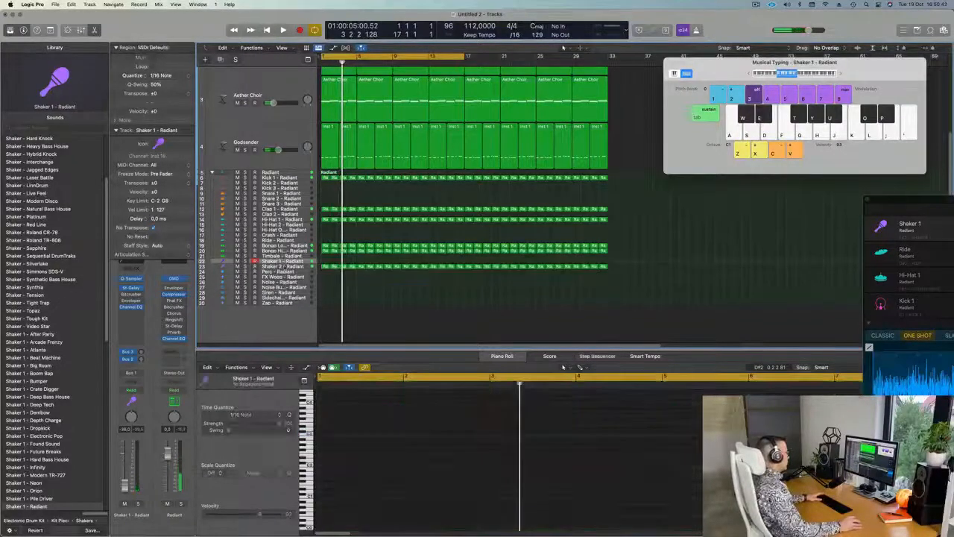
{"action": "left_click", "coordinate": [284, 267]}
{"action": "key", "text": "space"}
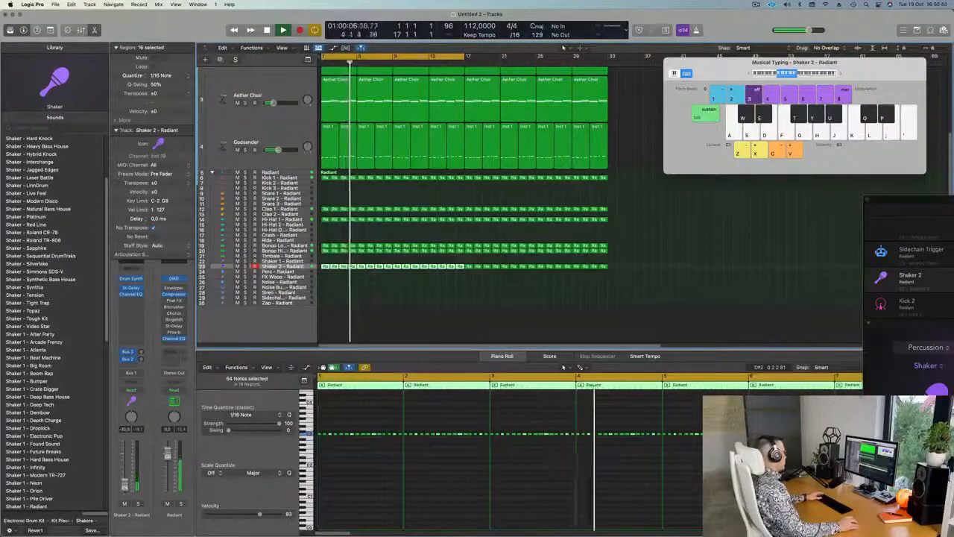
Select every region in the arrangement and name the regions by their tracks.
{"action": "left_click", "coordinate": [465, 324]}
{"action": "key", "text": "super+Left"}
{"action": "key", "text": "super+Left"}
{"action": "key", "text": "super+a"}
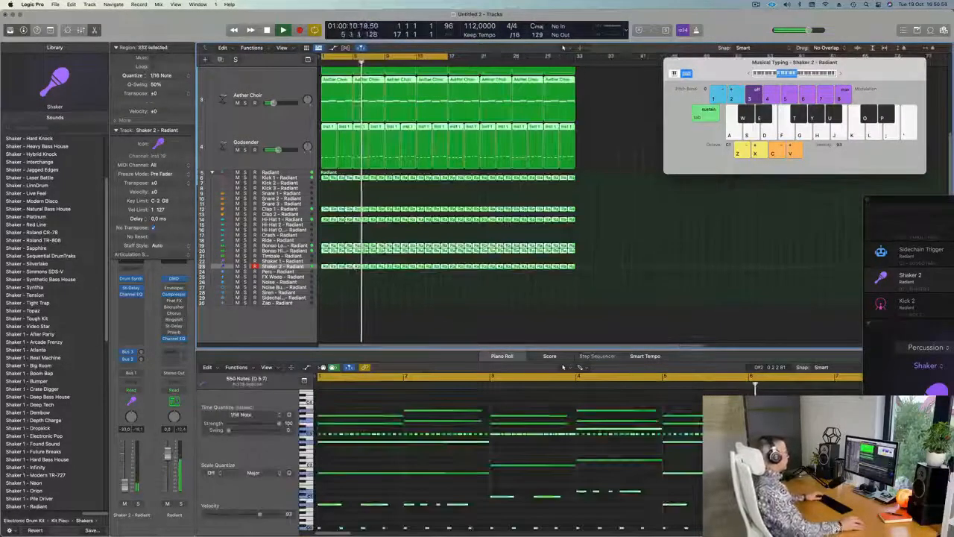
{"action": "right_click", "coordinate": [458, 125]}
{"action": "left_click", "coordinate": [460, 129]}
Color all the selected regions by their tracks, then clear the selection.
{"action": "right_click", "coordinate": [457, 131]}
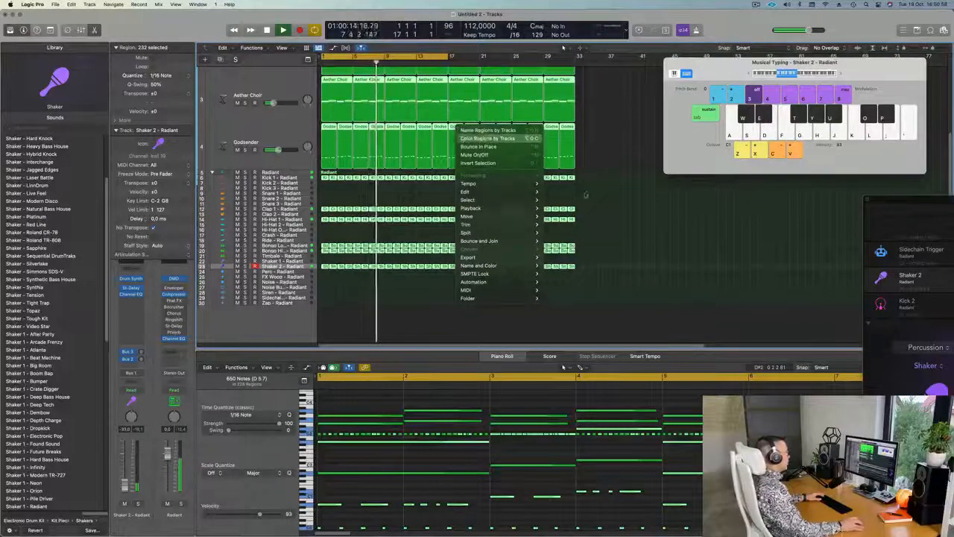
{"action": "left_click", "coordinate": [488, 137]}
{"action": "left_click", "coordinate": [559, 307]}
{"action": "key", "text": "super+Right"}
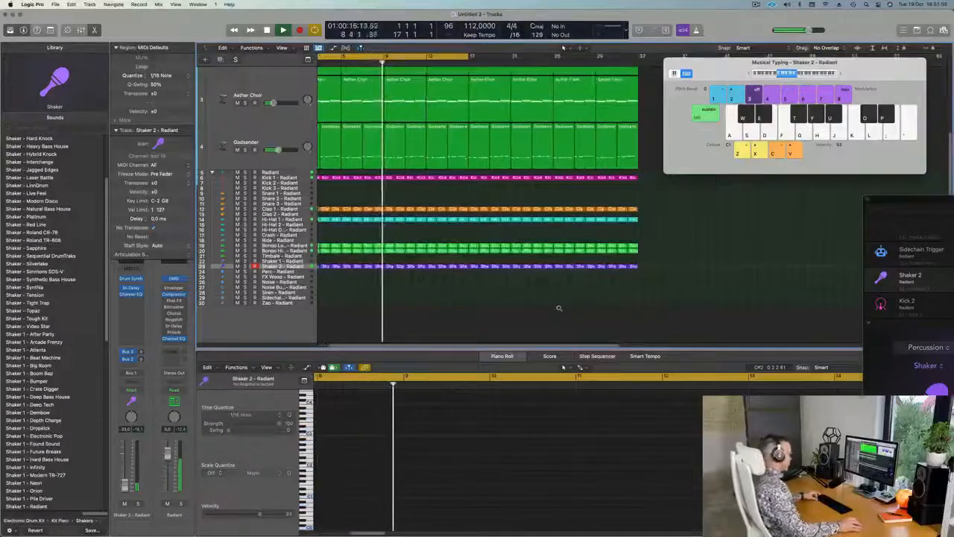
{"action": "scroll", "coordinate": [559, 308], "scroll_direction": "right", "scroll_amount": 2}
{"action": "scroll", "coordinate": [524, 309], "scroll_direction": "left", "scroll_amount": 1}
{"action": "scroll", "coordinate": [524, 309], "scroll_direction": "up", "scroll_amount": 1}
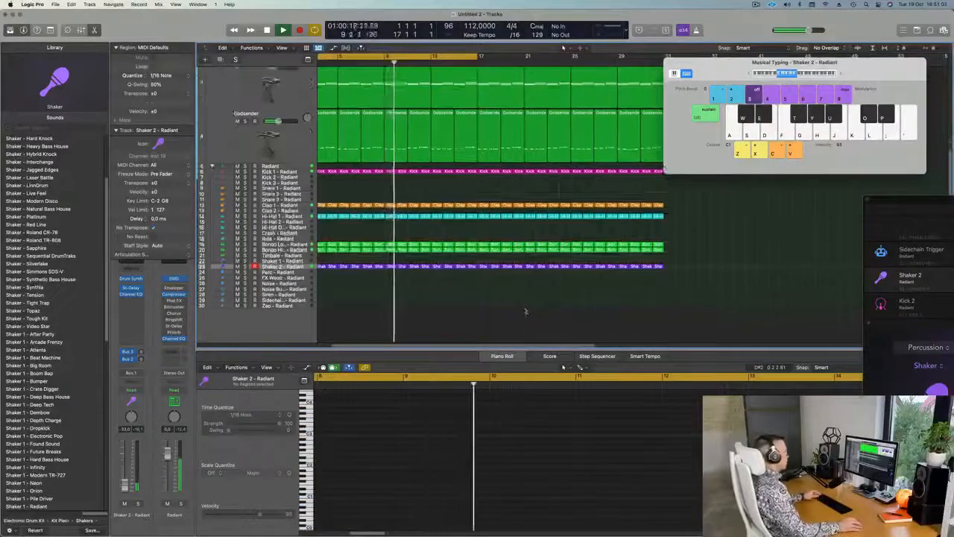